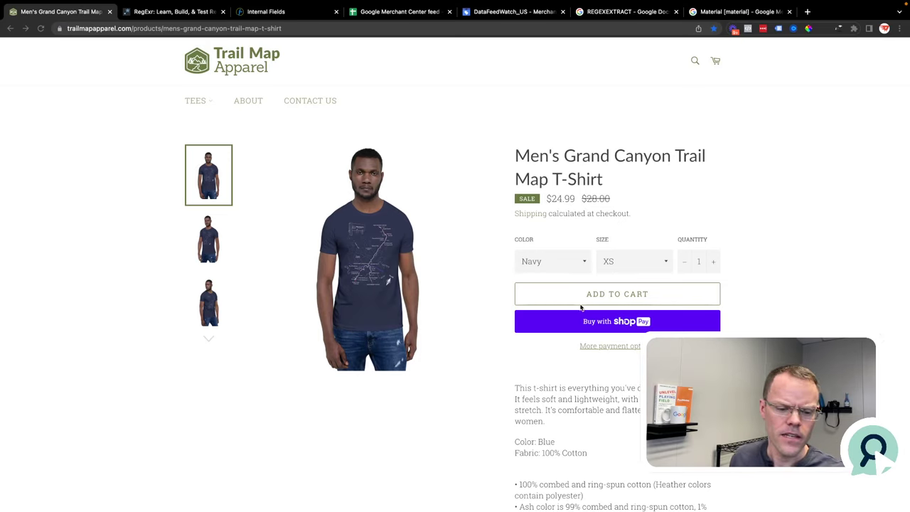
- Examine the t-shirt's color option and the color, fabric and fabric weight details in its product description
{"action": "left_click", "coordinate": [558, 266]}
{"action": "left_click", "coordinate": [452, 337]}
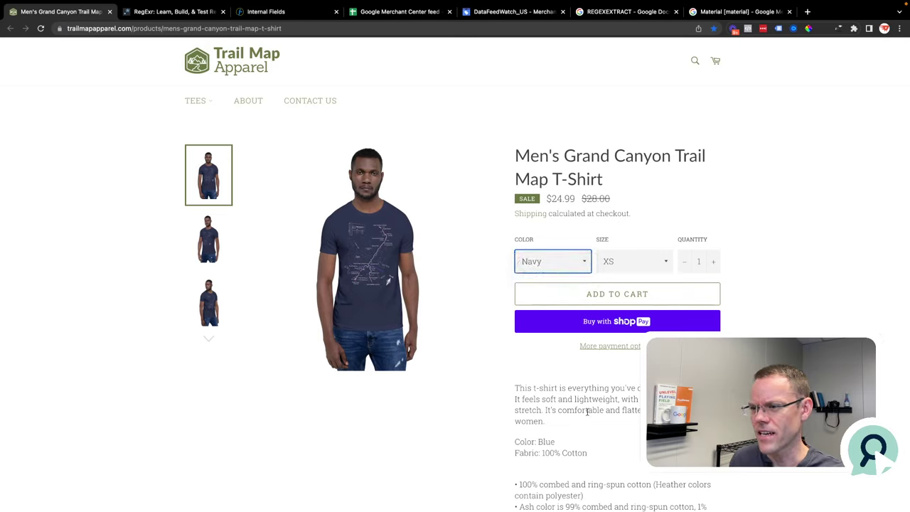
{"action": "left_click_drag", "start_coordinate": [542, 454], "coordinate": [606, 458]}
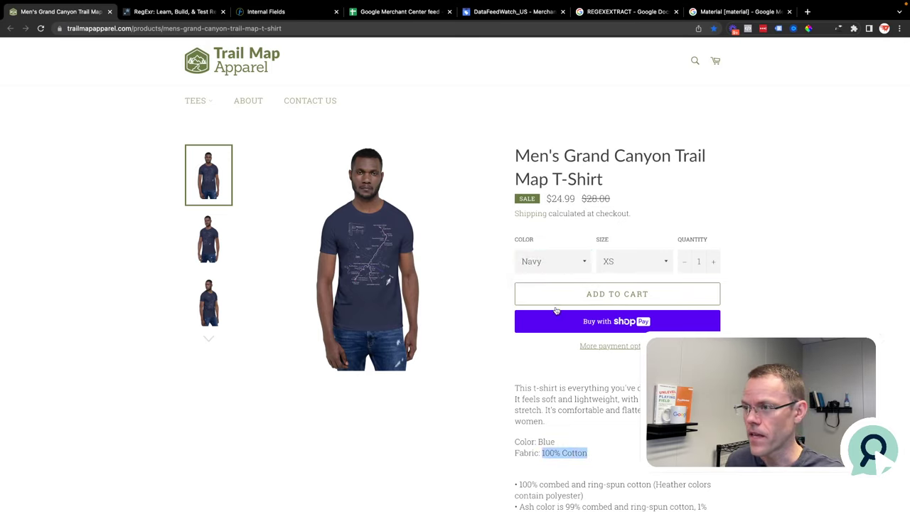
{"action": "scroll", "coordinate": [583, 480], "scroll_direction": "down", "scroll_amount": 3}
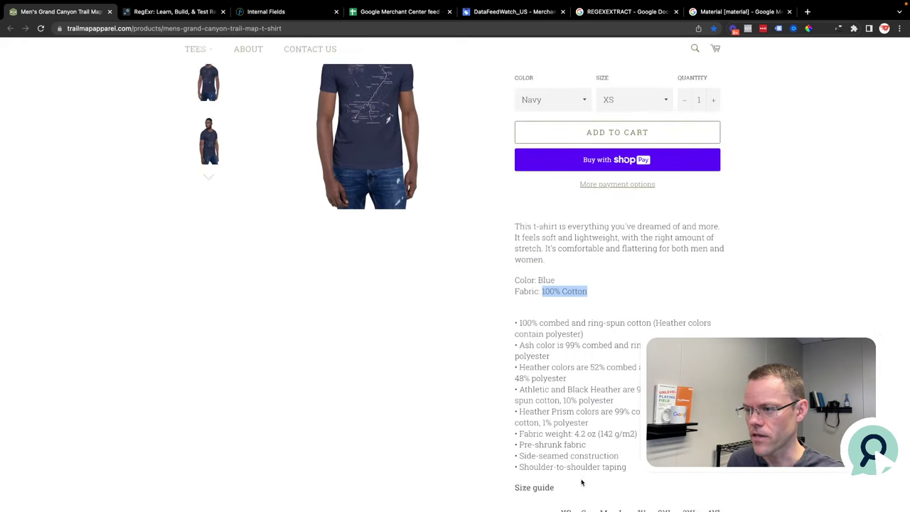
{"action": "left_click", "coordinate": [516, 197]}
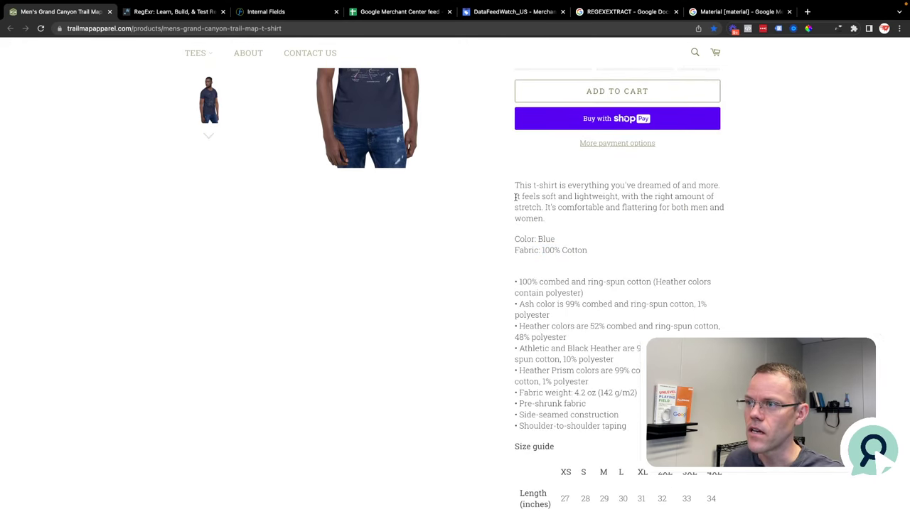
{"action": "left_click_drag", "start_coordinate": [516, 237], "coordinate": [563, 239]}
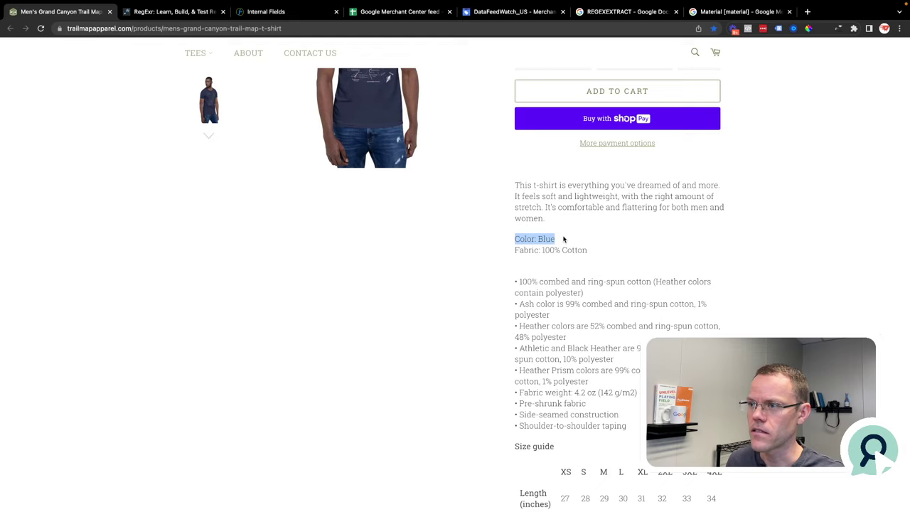
{"action": "left_click", "coordinate": [543, 249]}
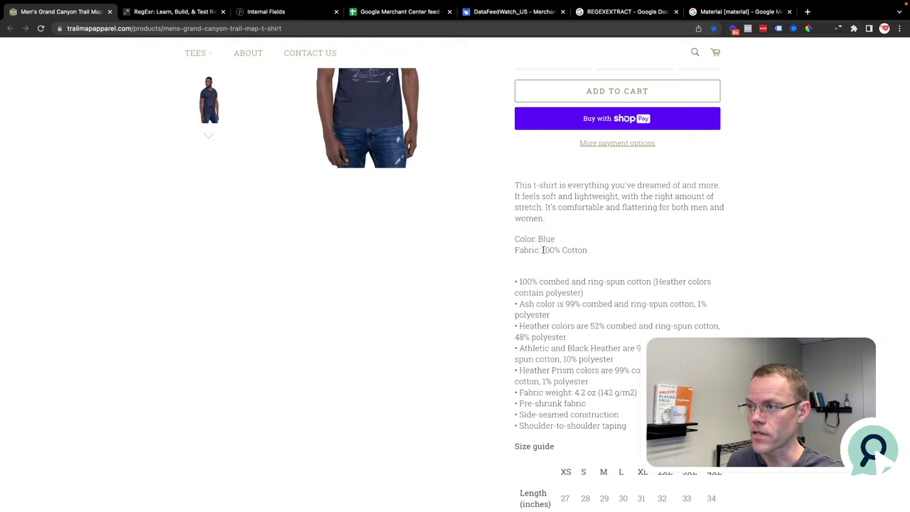
{"action": "left_click_drag", "start_coordinate": [543, 250], "coordinate": [602, 254]}
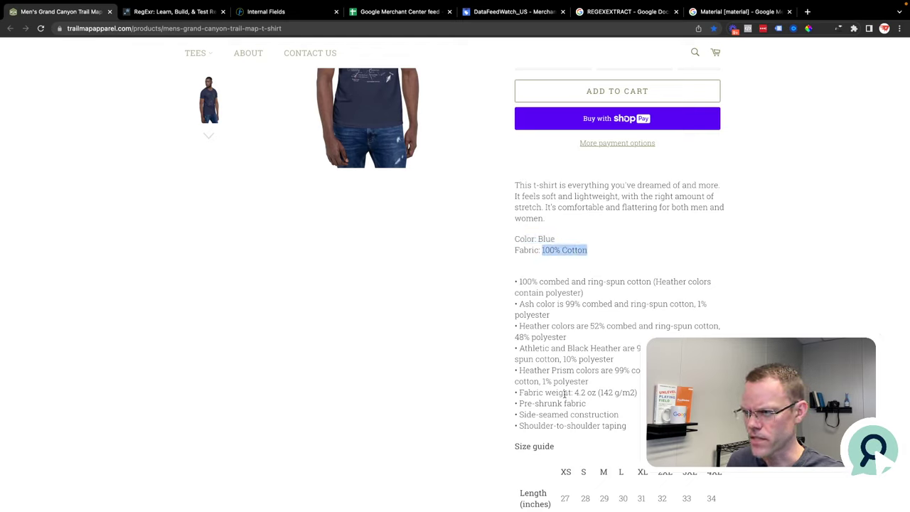
{"action": "left_click_drag", "start_coordinate": [573, 393], "coordinate": [599, 393]}
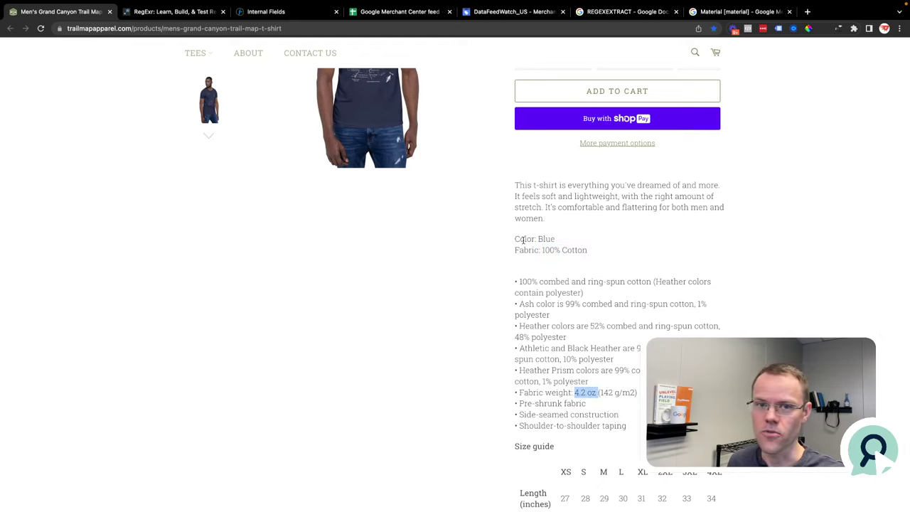
{"action": "double_click", "coordinate": [538, 238]}
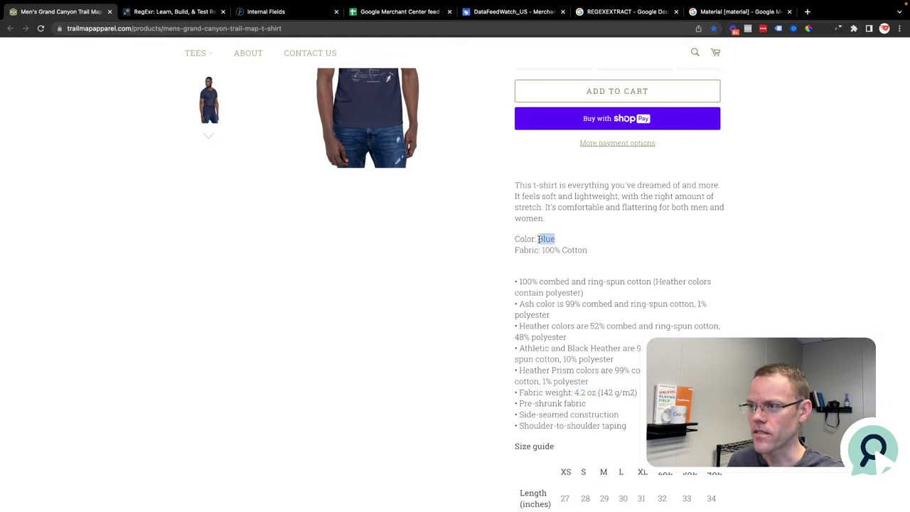
{"action": "left_click", "coordinate": [514, 238]}
{"action": "left_click_drag", "start_coordinate": [514, 239], "coordinate": [589, 250]}
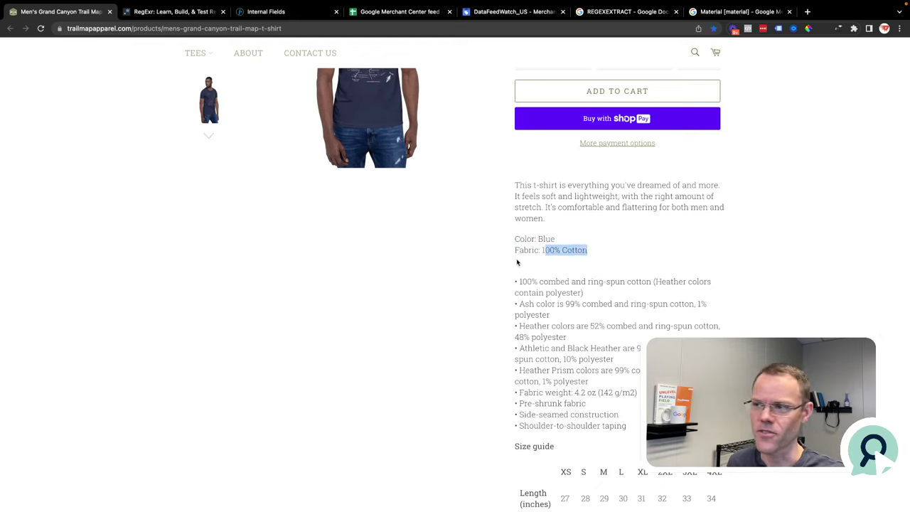
{"action": "left_click", "coordinate": [576, 393]}
{"action": "left_click_drag", "start_coordinate": [575, 394], "coordinate": [596, 393]}
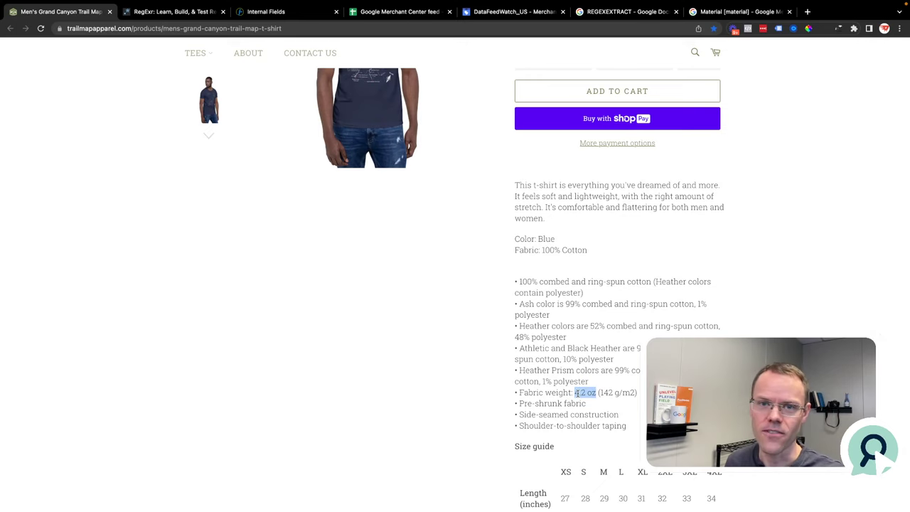
{"action": "left_click", "coordinate": [616, 218]}
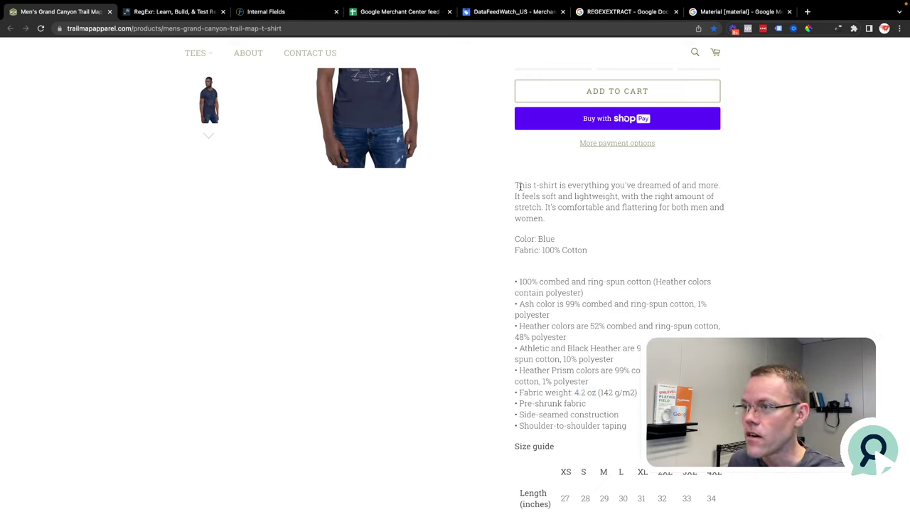
- Copy the product description from its intro through "Shoulder-to-shoulder taping" and replace RegExr's sample text with it
{"action": "left_click_drag", "start_coordinate": [515, 186], "coordinate": [626, 425]}
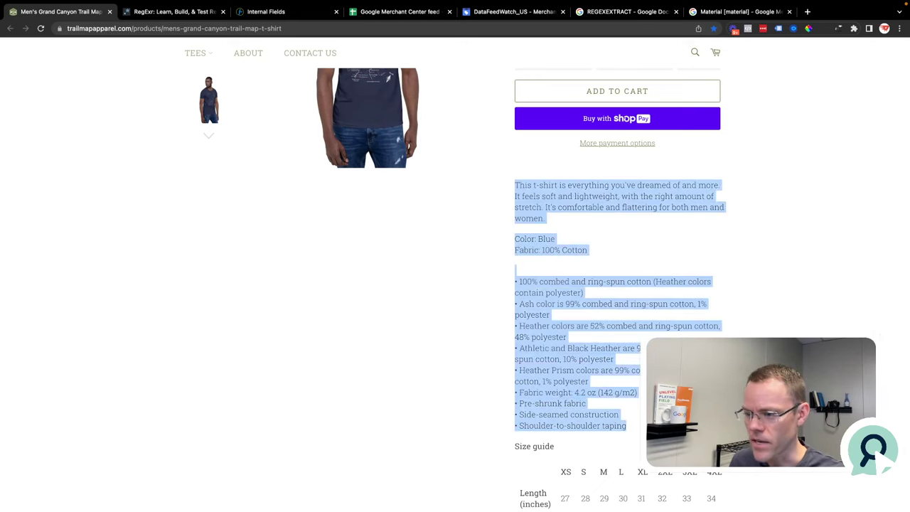
{"action": "left_click", "coordinate": [546, 230]}
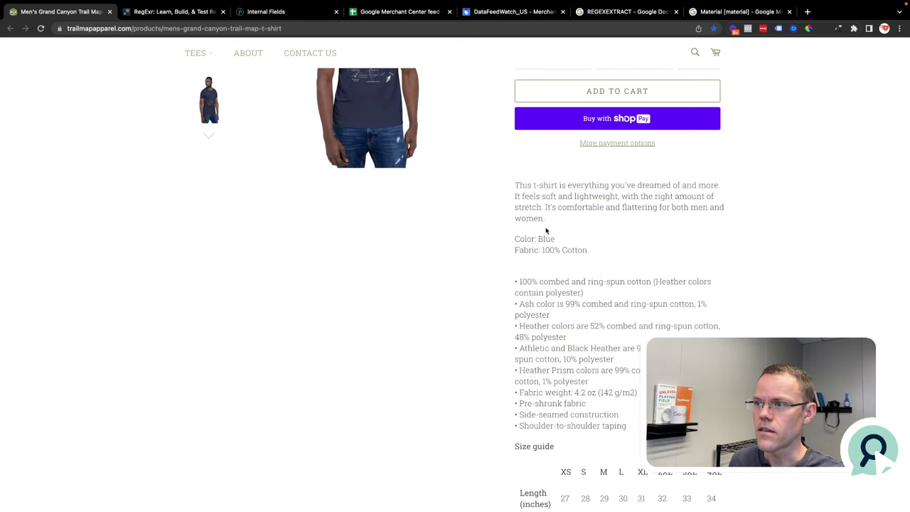
{"action": "key", "text": "ctrl+Tab"}
{"action": "key", "text": "super+a"}
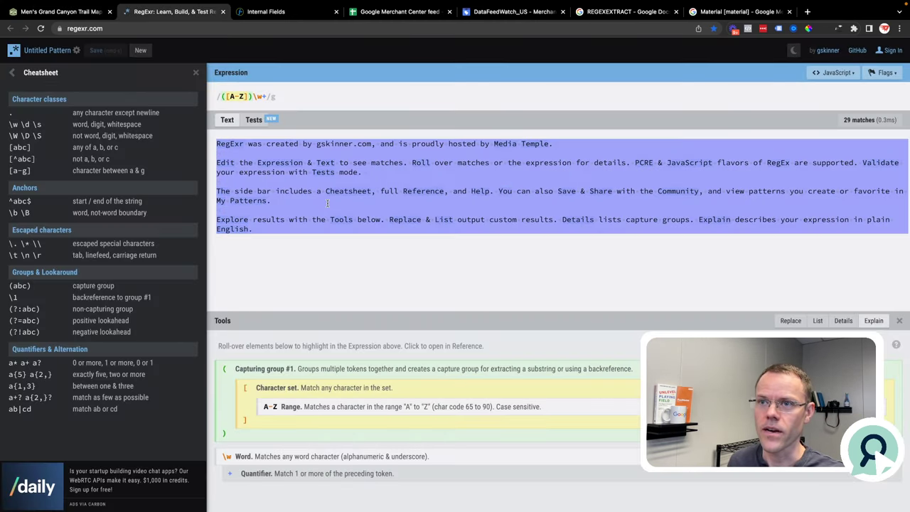
{"action": "key", "text": "super+v"}
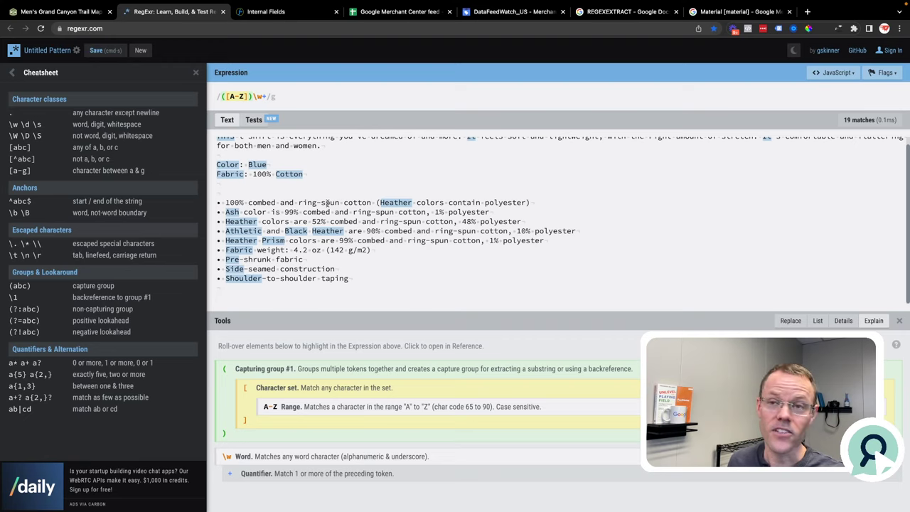
- Replace the default regular expression with the literal pattern "Color: Blue"
{"action": "left_click", "coordinate": [259, 100]}
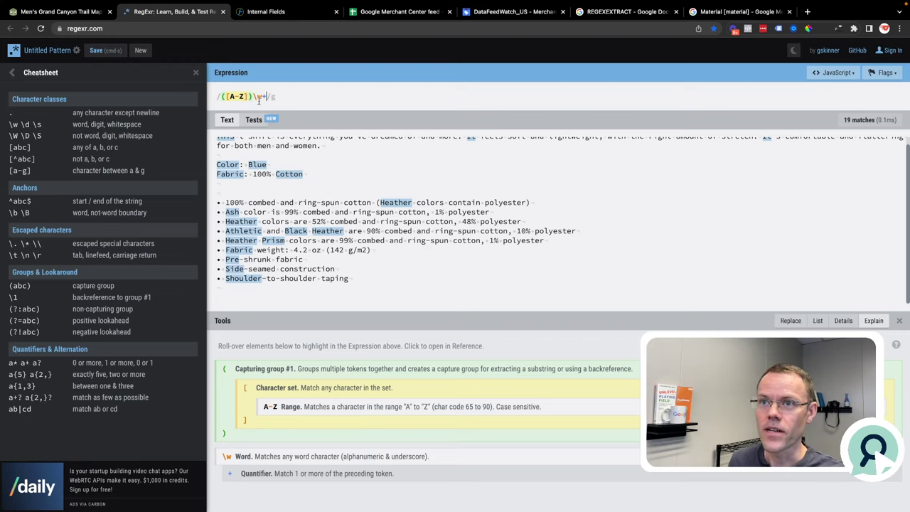
{"action": "key", "text": "BackSpace"}
{"action": "key", "text": "BackSpace"}
{"action": "key", "text": "BackSpace"}
{"action": "key", "text": "BackSpace"}
{"action": "key", "text": "BackSpace"}
{"action": "key", "text": "BackSpace"}
{"action": "key", "text": "BackSpace"}
{"action": "key", "text": "BackSpace"}
{"action": "key", "text": "BackSpace"}
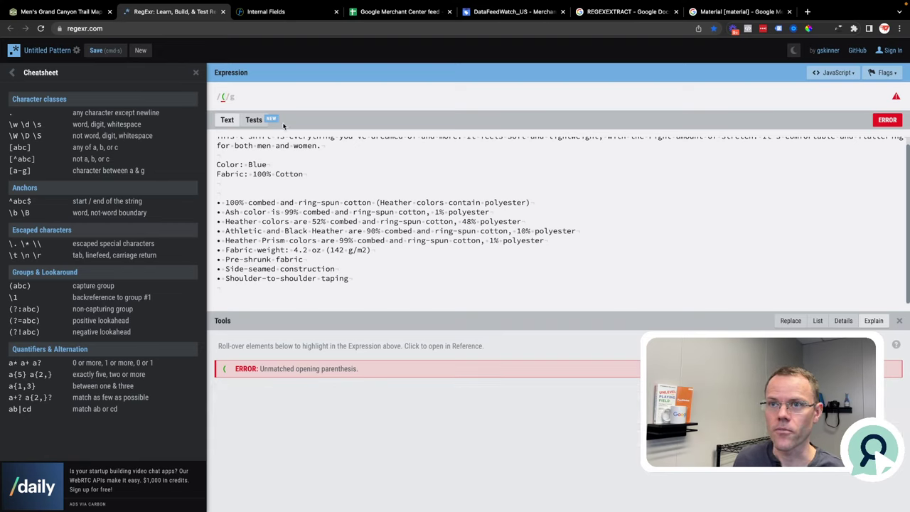
{"action": "scroll", "coordinate": [287, 177], "scroll_direction": "up", "scroll_amount": 1}
{"action": "key", "text": "BackSpace"}
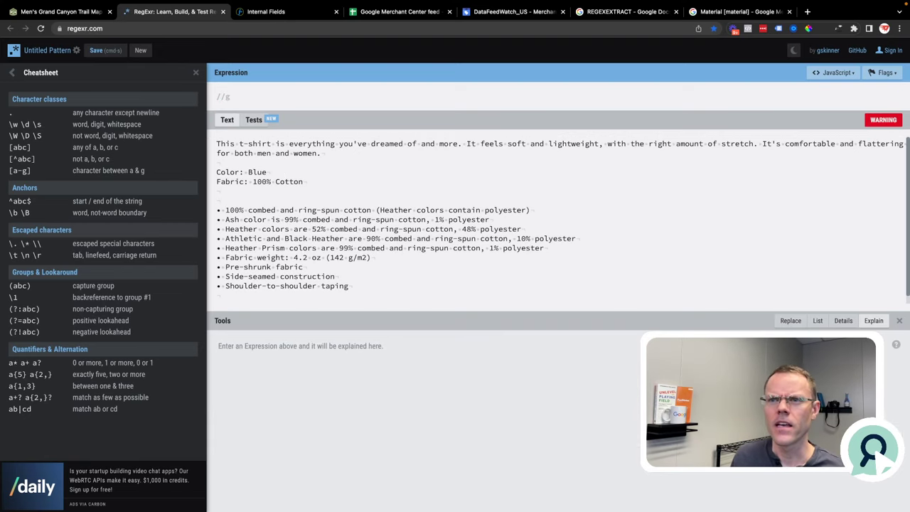
{"action": "type", "text": "C"}
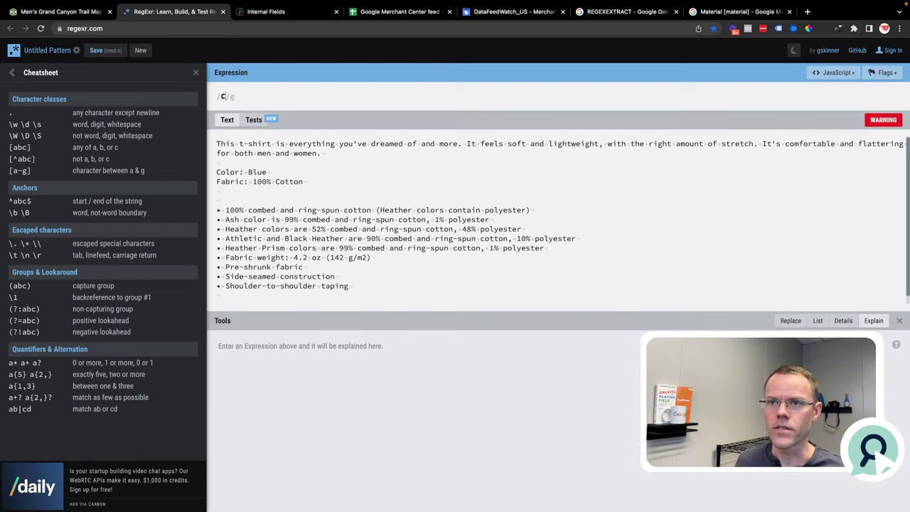
{"action": "type", "text": "olor: "}
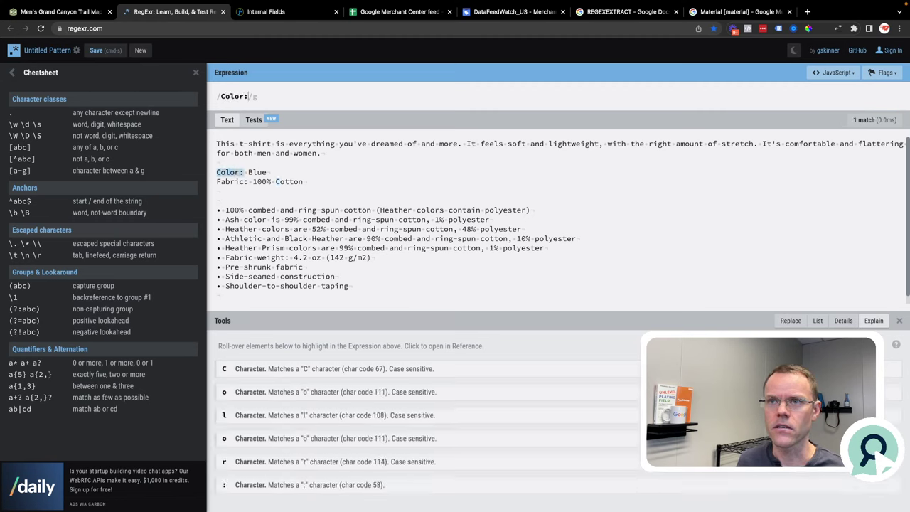
{"action": "type", "text": "Blue"}
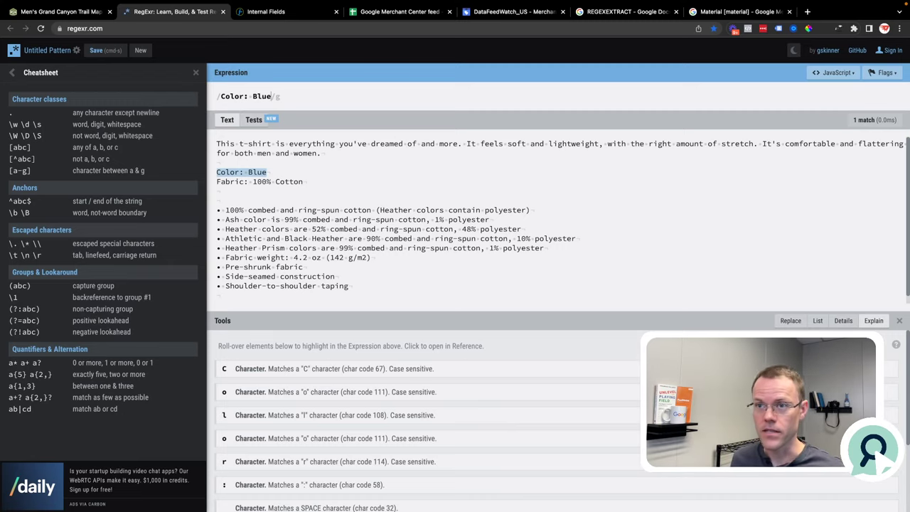
- Duplicate the Color and Fabric lines of the test text twice below the original, separated by blank lines
{"action": "left_click_drag", "start_coordinate": [305, 182], "coordinate": [212, 177]}
{"action": "key", "text": "super+c"}
{"action": "key", "text": "Right"}
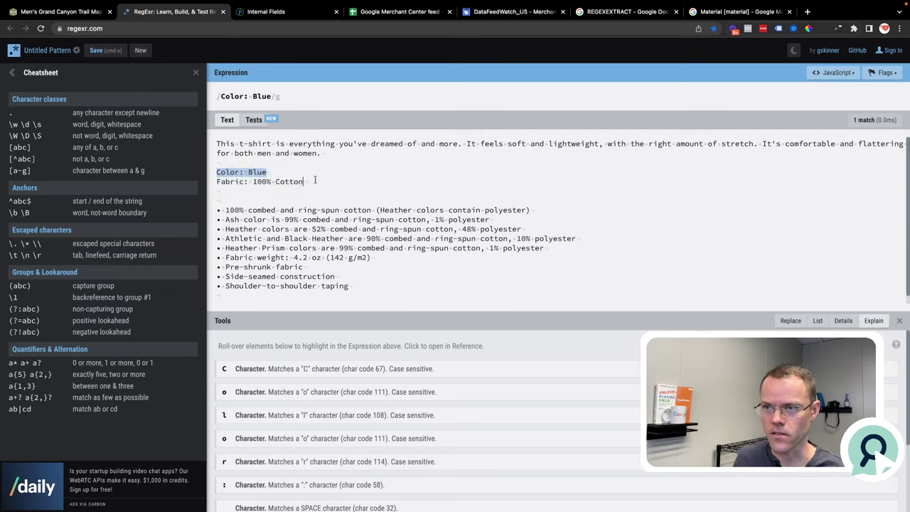
{"action": "key", "text": "Return"}
{"action": "key", "text": "Return"}
{"action": "key", "text": "super+v"}
{"action": "key", "text": "Return"}
{"action": "key", "text": "Return"}
{"action": "key", "text": "super+v"}
- Change the color in the third sample block to Yellow and in the second block to Red
{"action": "key", "text": "Up"}
{"action": "key", "text": "alt+shift+Left"}
{"action": "type", "text": "Yellow"}
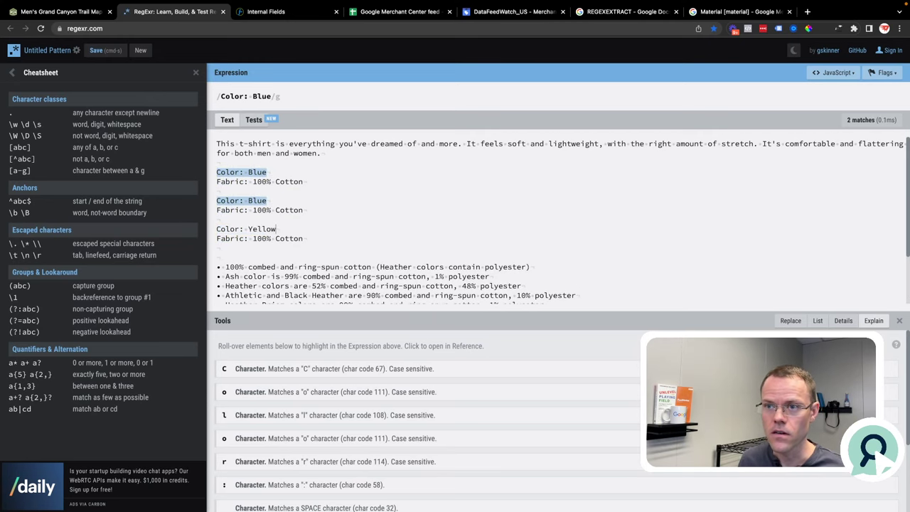
{"action": "key", "text": "Up"}
{"action": "key", "text": "alt+shift+Left"}
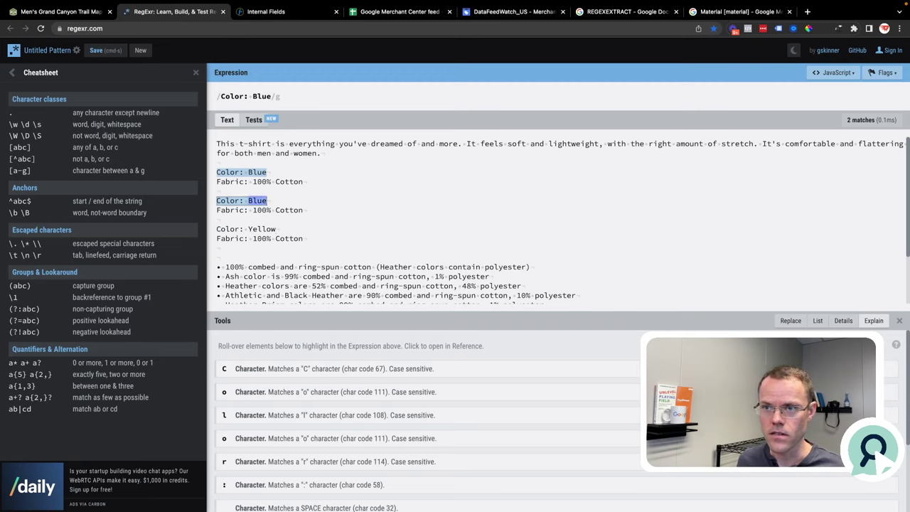
{"action": "type", "text": "Red"}
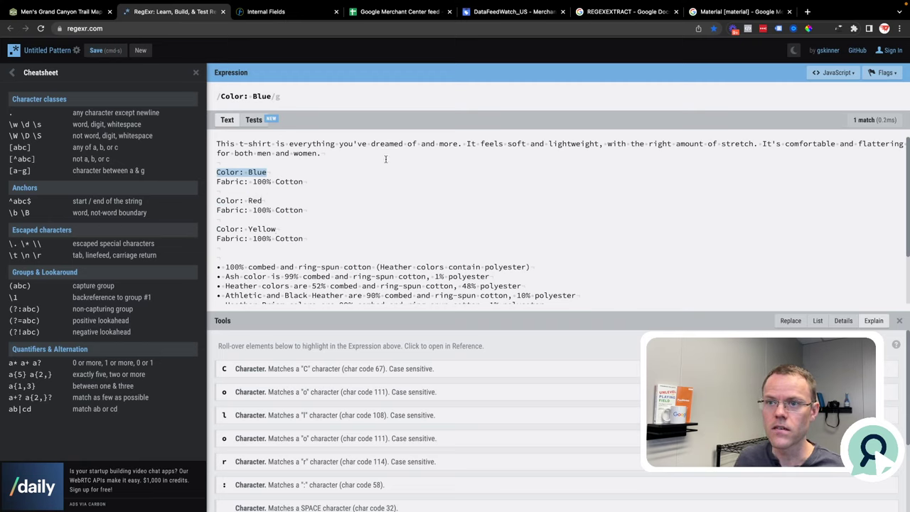
- Generalize the expression to "Color: \w+" and change the third sample block's color to Green
{"action": "double_click", "coordinate": [263, 97]}
{"action": "key", "text": "BackSpace"}
{"action": "type", "text": "\\w+"}
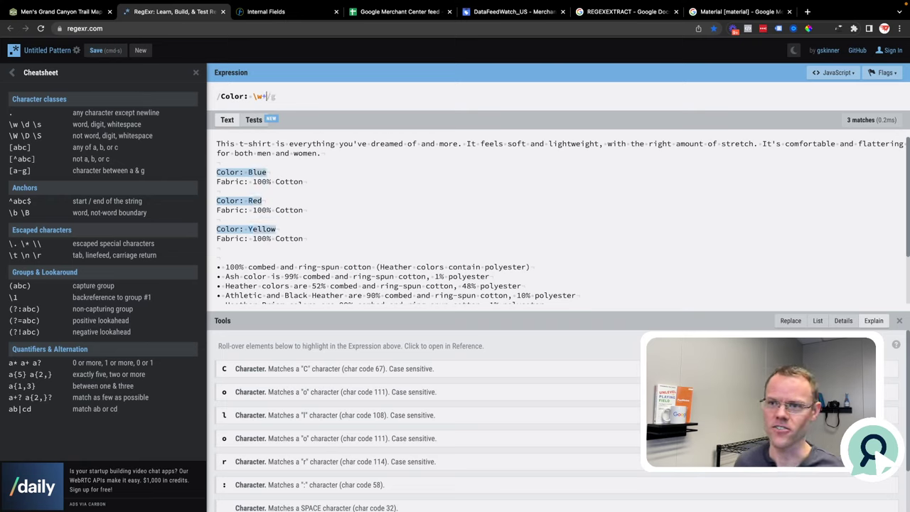
{"action": "double_click", "coordinate": [262, 229]}
{"action": "type", "text": "Green"}
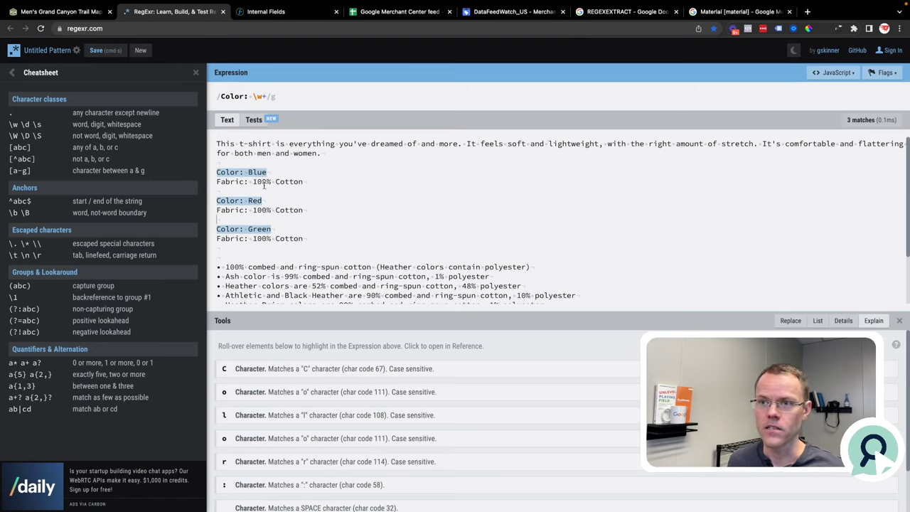
- Set the fabric values of the three sample blocks to Suede, Cotton and Polyester, in that order
{"action": "left_click_drag", "start_coordinate": [253, 182], "coordinate": [306, 182]}
{"action": "type", "text": "Suede"}
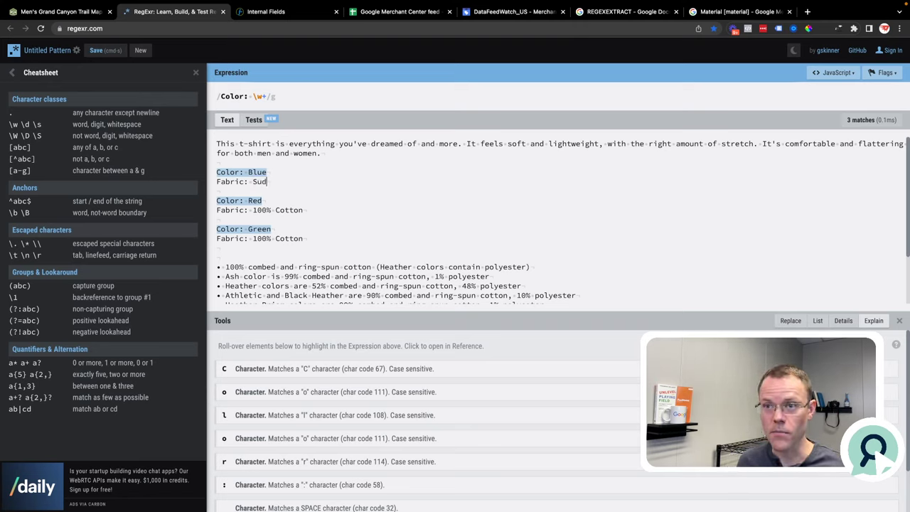
{"action": "left_click_drag", "start_coordinate": [265, 209], "coordinate": [253, 209]}
{"action": "key", "text": "Delete"}
{"action": "key", "text": "Delete"}
{"action": "key", "text": "Delete"}
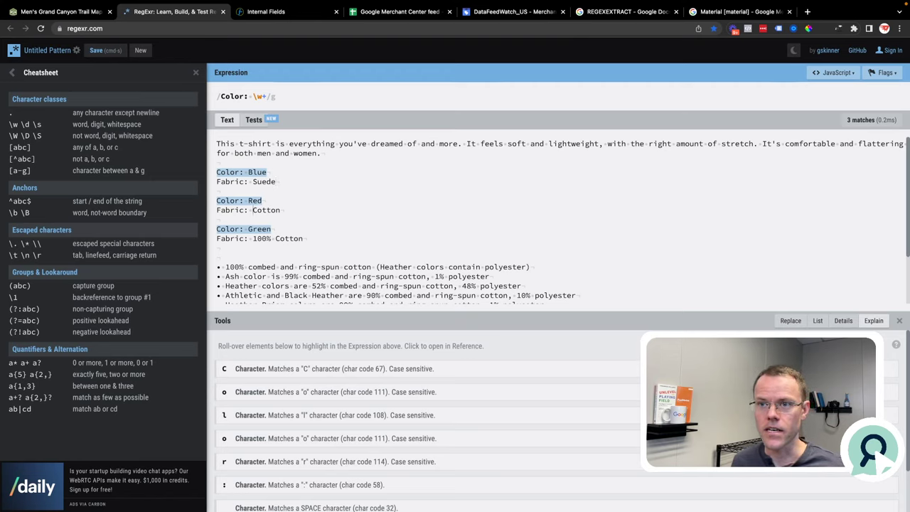
{"action": "left_click_drag", "start_coordinate": [252, 238], "coordinate": [303, 238]}
{"action": "key", "text": "BackSpace"}
{"action": "type", "text": "Polyester"}
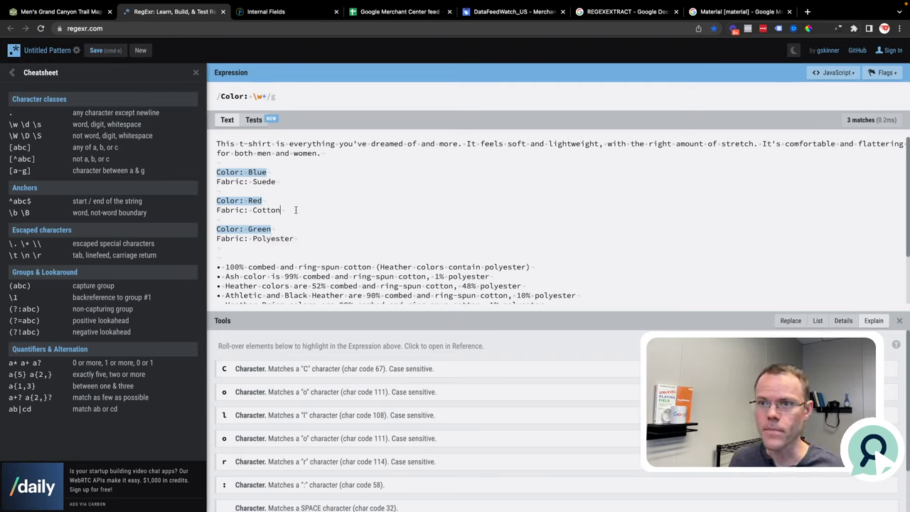
- Change the expression to "Fabric: \w+" and replace the first sample block's fabric with Wool
{"action": "double_click", "coordinate": [236, 96]}
{"action": "type", "text": "Fabric"}
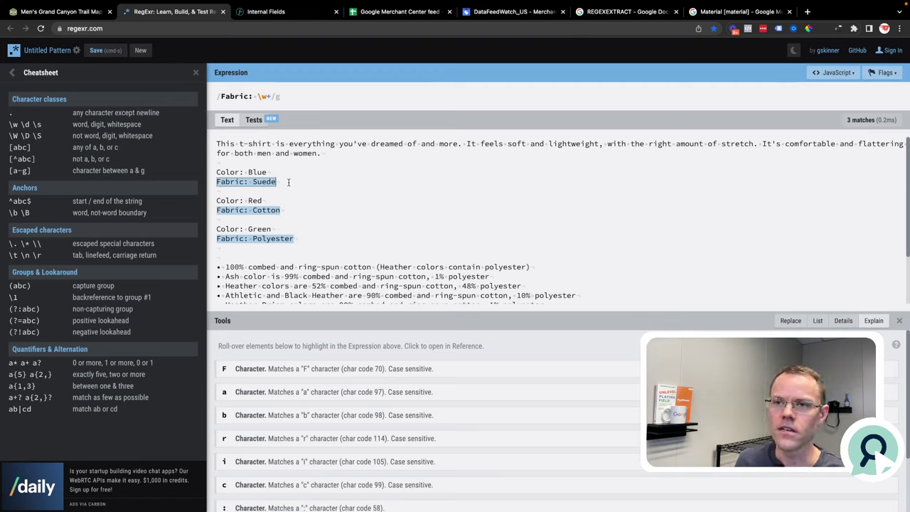
{"action": "mouse_move", "coordinate": [265, 186]}
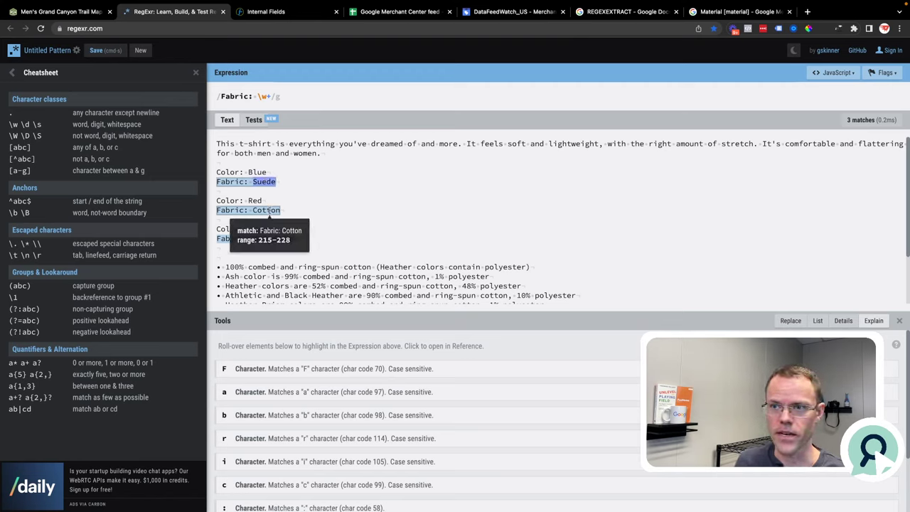
{"action": "mouse_move", "coordinate": [282, 243]}
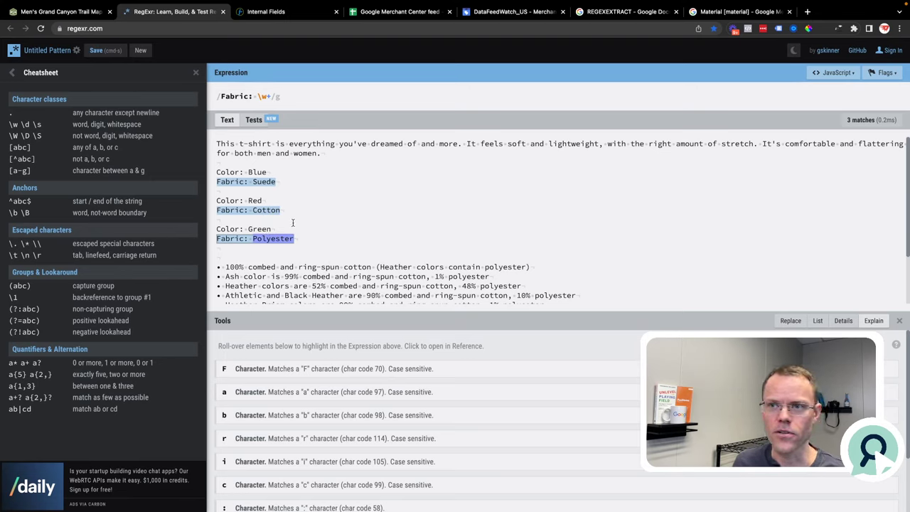
{"action": "double_click", "coordinate": [264, 182]}
{"action": "type", "text": "Wool"}
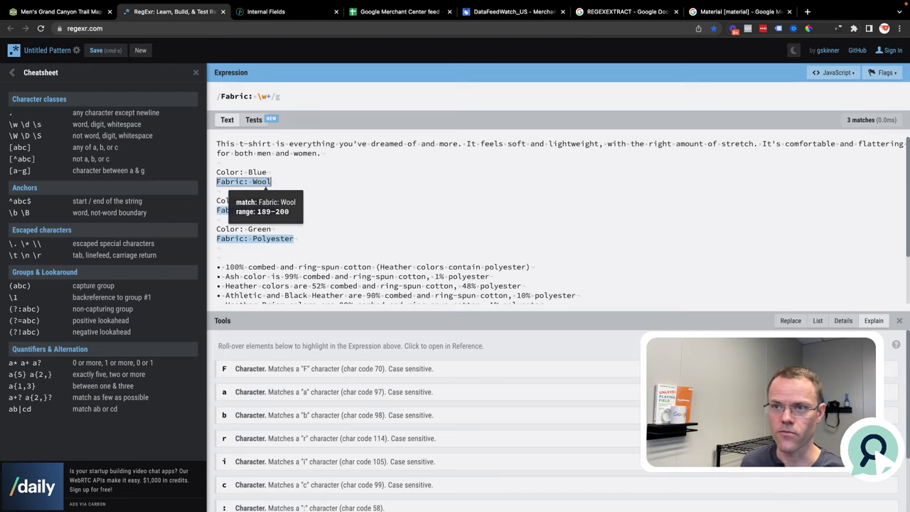
- Replace the first sample block's fabric with Elastine and open the list of expression flags
{"action": "key", "text": "BackSpace"}
{"action": "key", "text": "BackSpace"}
{"action": "key", "text": "BackSpace"}
{"action": "key", "text": "BackSpace"}
{"action": "type", "text": "Ela"}
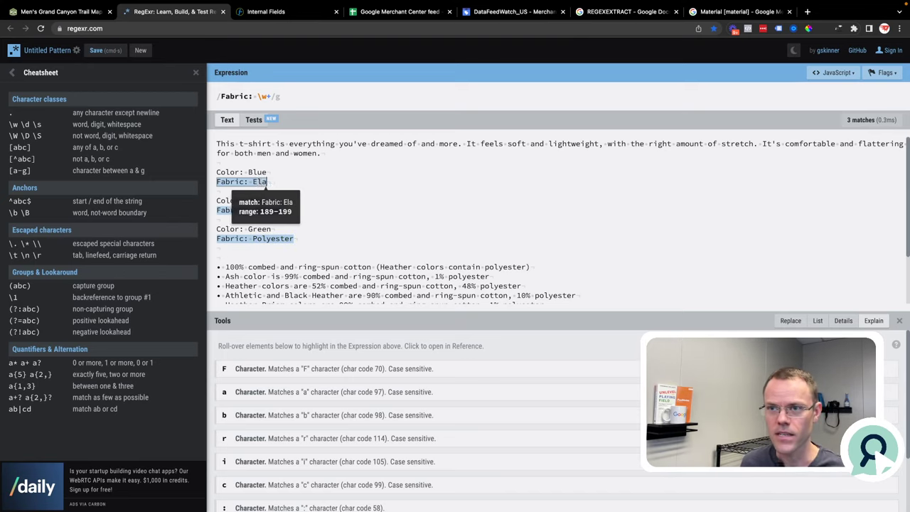
{"action": "type", "text": "stine"}
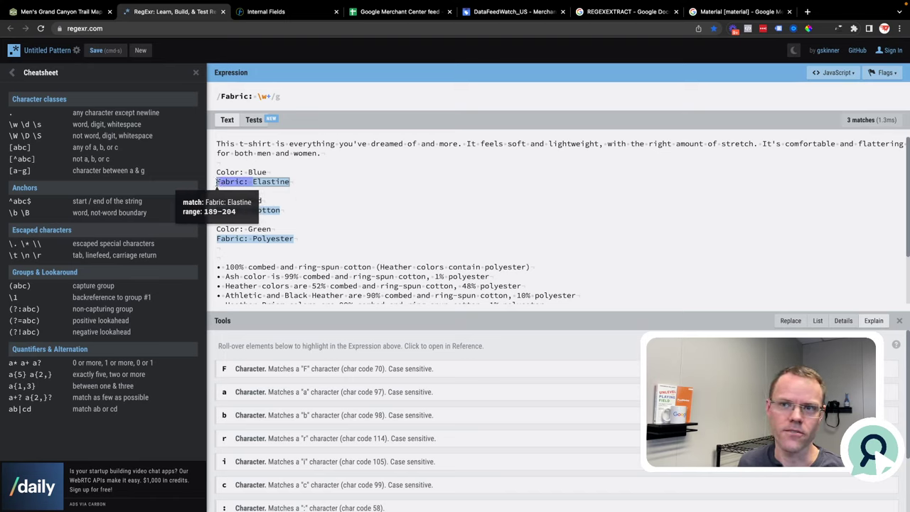
{"action": "left_click_drag", "start_coordinate": [247, 172], "coordinate": [216, 172]}
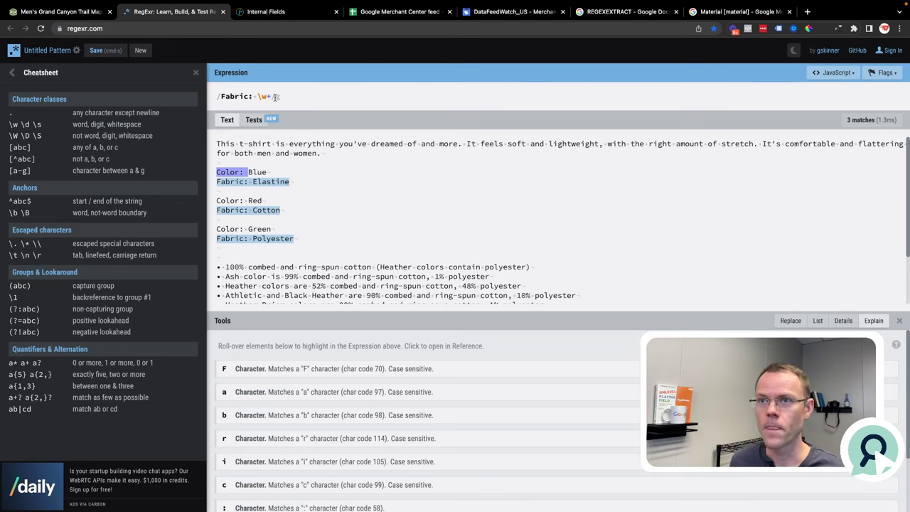
{"action": "left_click", "coordinate": [885, 72]}
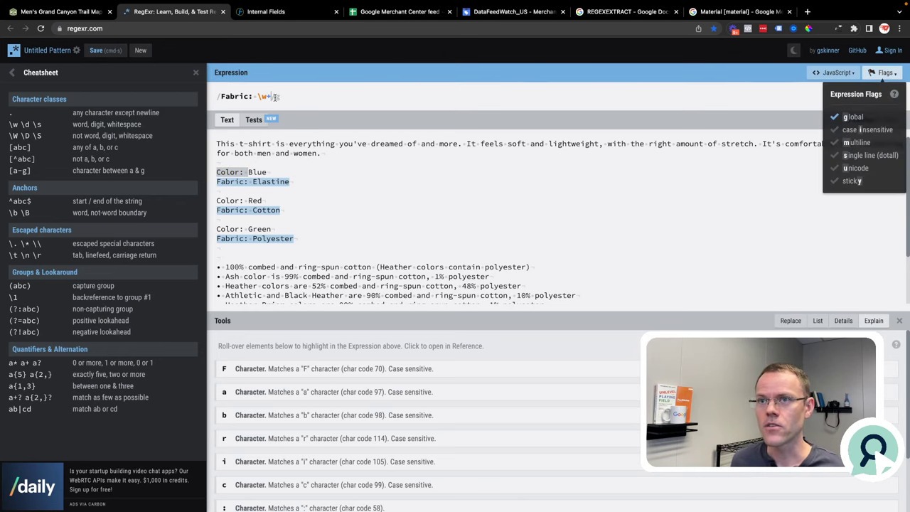
- Switch to the DataFeedWatch Internal Fields page and add an internal field named "color"
{"action": "left_click", "coordinate": [251, 14]}
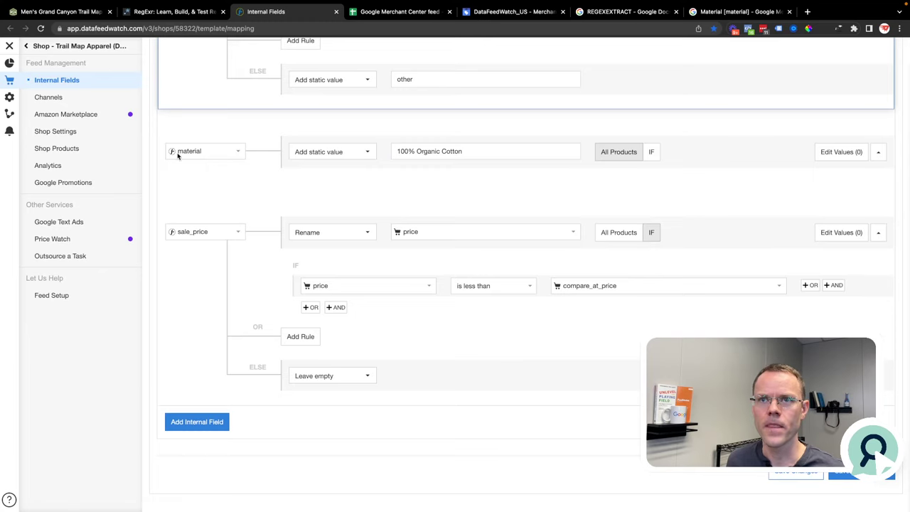
{"action": "left_click", "coordinate": [196, 422]}
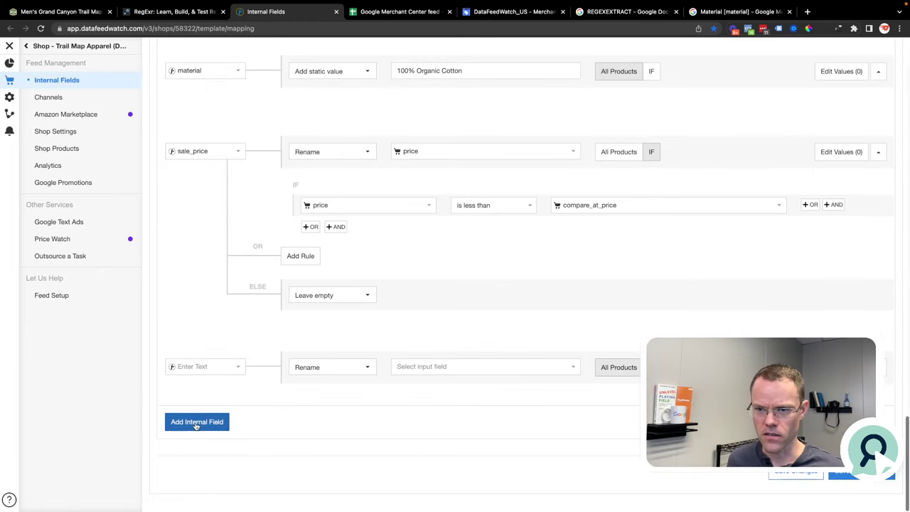
{"action": "left_click", "coordinate": [194, 365]}
{"action": "type", "text": "color"}
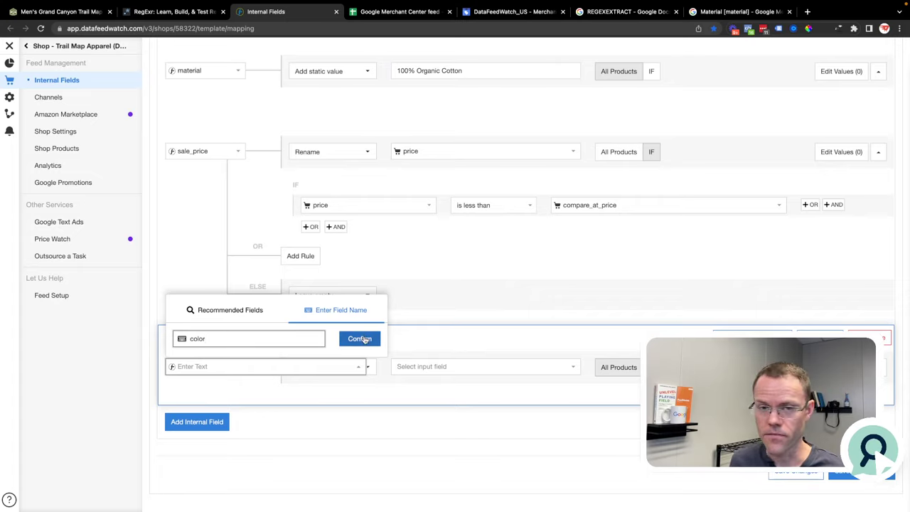
{"action": "left_click", "coordinate": [360, 339]}
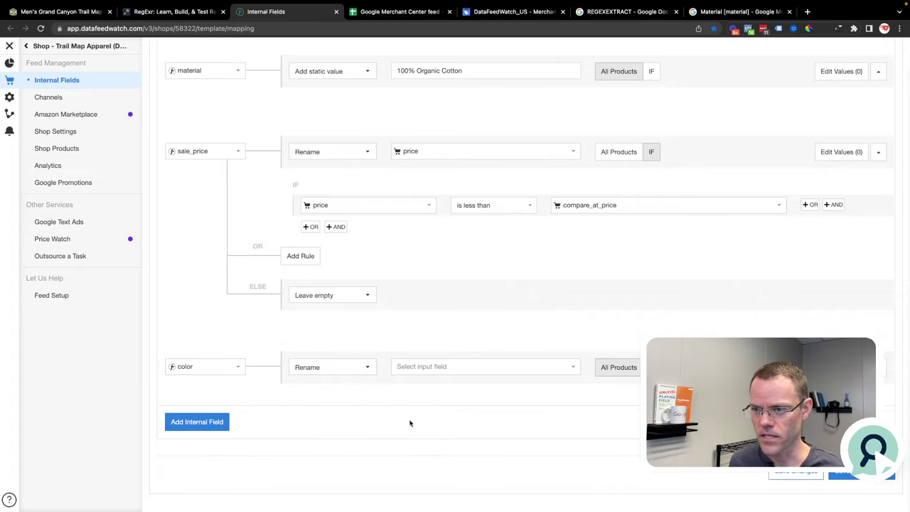
- Add another internal field named "material" below the color field
{"action": "left_click", "coordinate": [197, 423]}
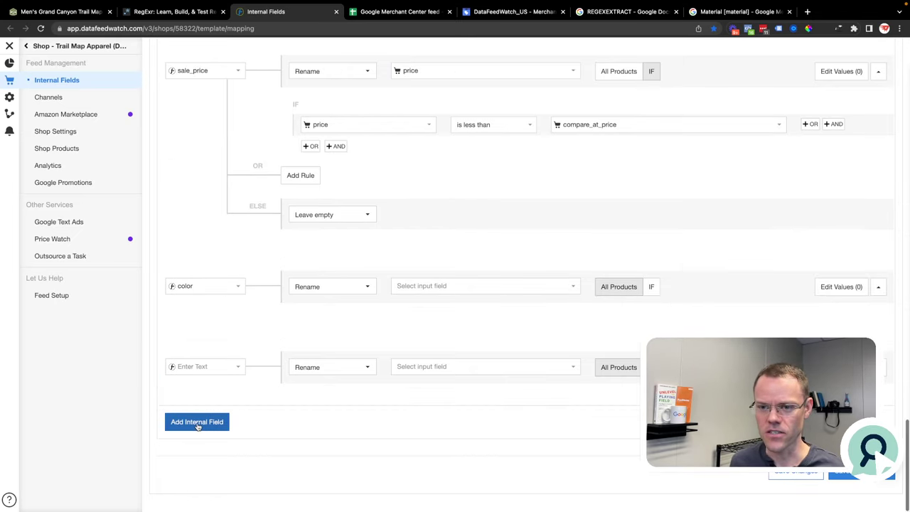
{"action": "left_click", "coordinate": [192, 370]}
{"action": "type", "text": "Ma"}
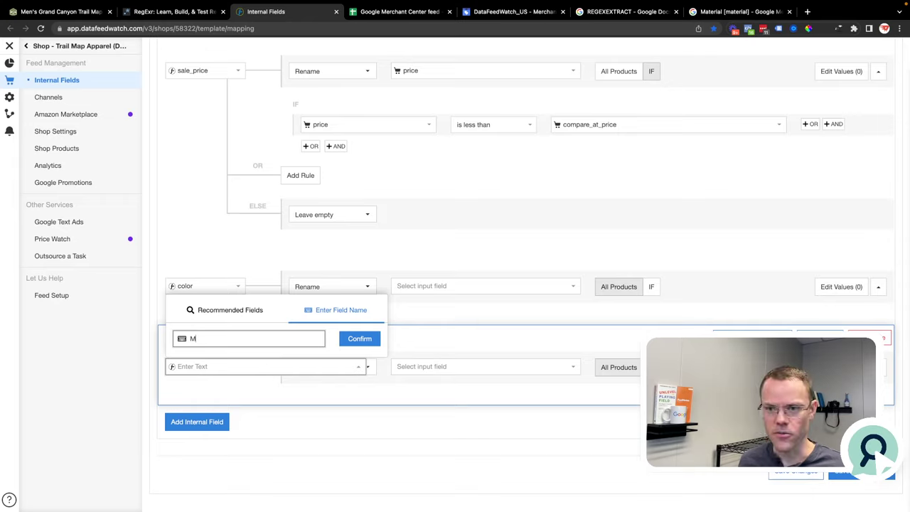
{"action": "key", "text": "BackSpace"}
{"action": "type", "text": "material"}
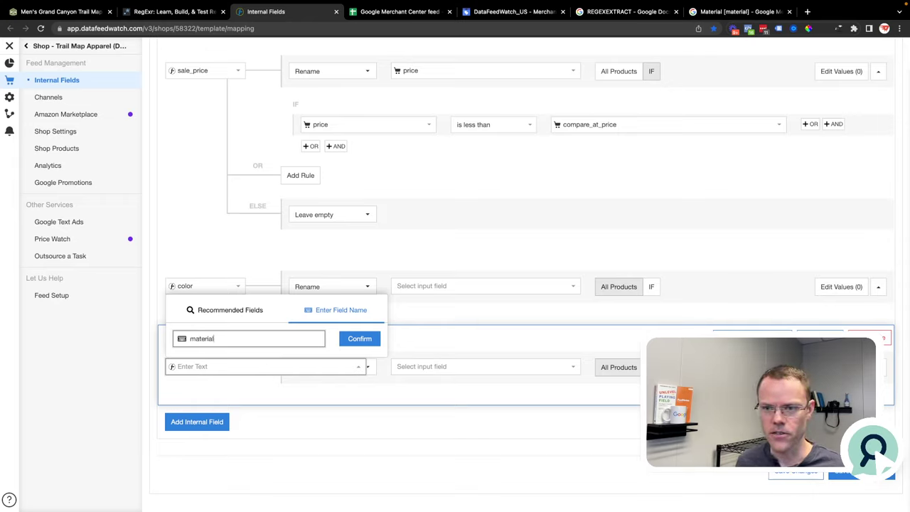
{"action": "left_click", "coordinate": [361, 342]}
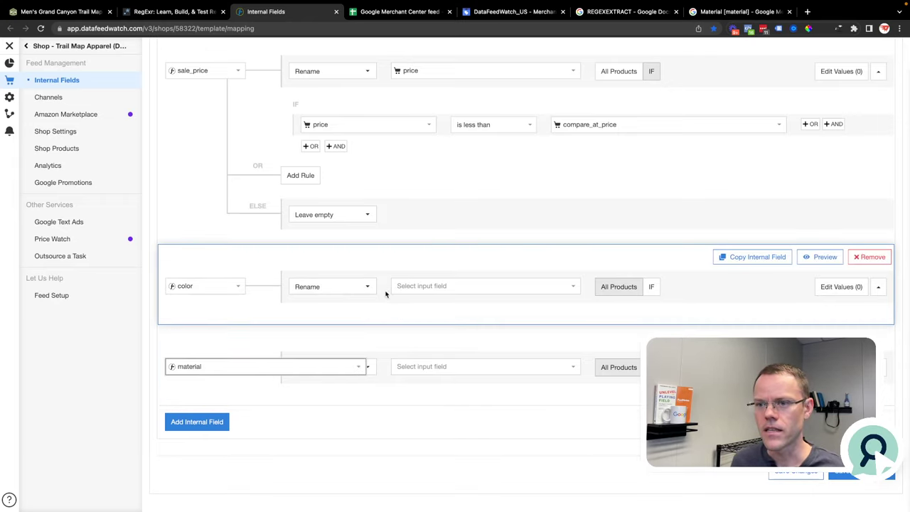
- Set the color field to be renamed from the body_html input field
{"action": "left_click", "coordinate": [432, 285]}
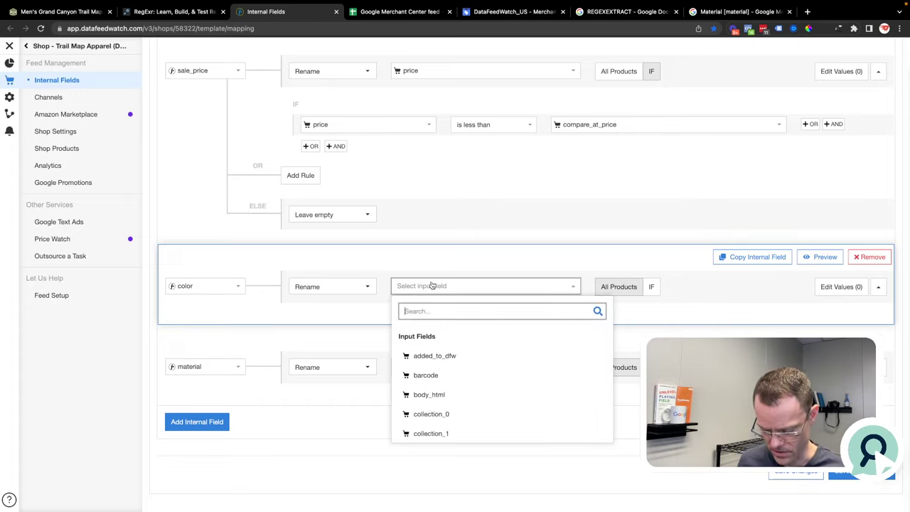
{"action": "type", "text": "body"}
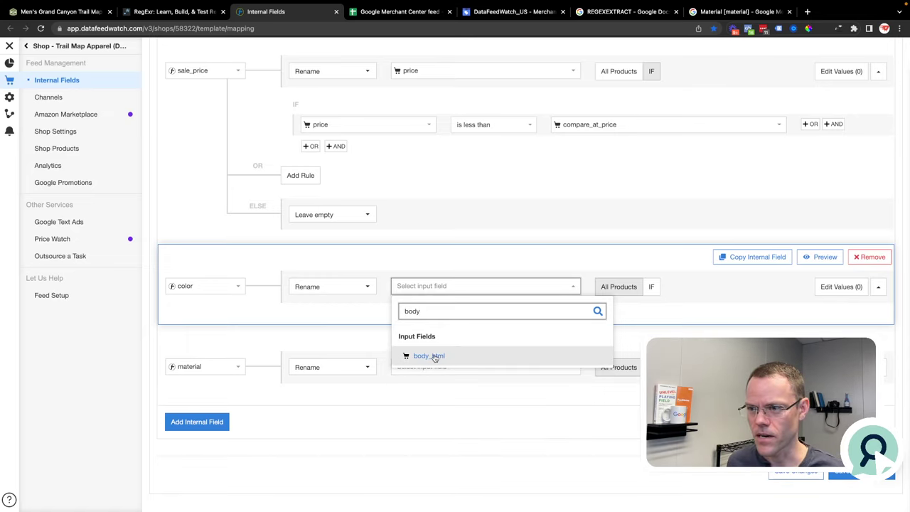
{"action": "left_click", "coordinate": [433, 356]}
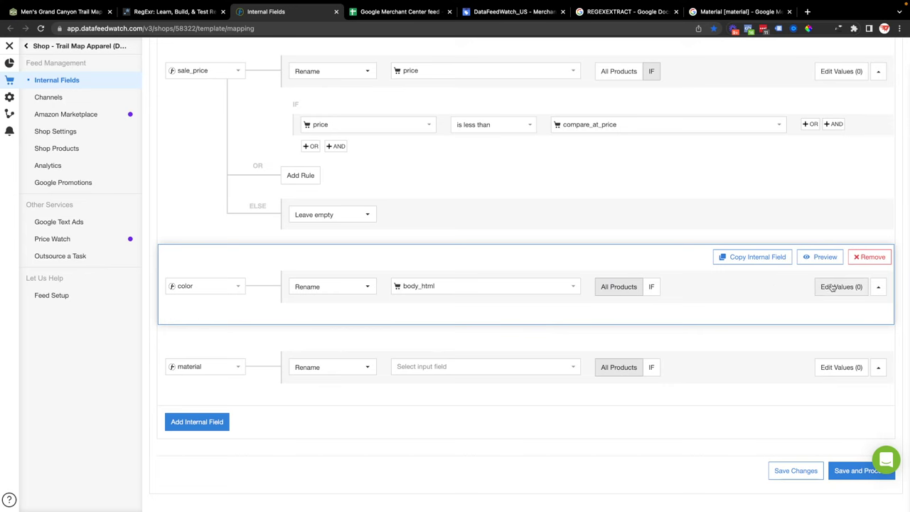
- Preview the color field and compare its source field with the outcome value of the first product
{"action": "left_click", "coordinate": [819, 258]}
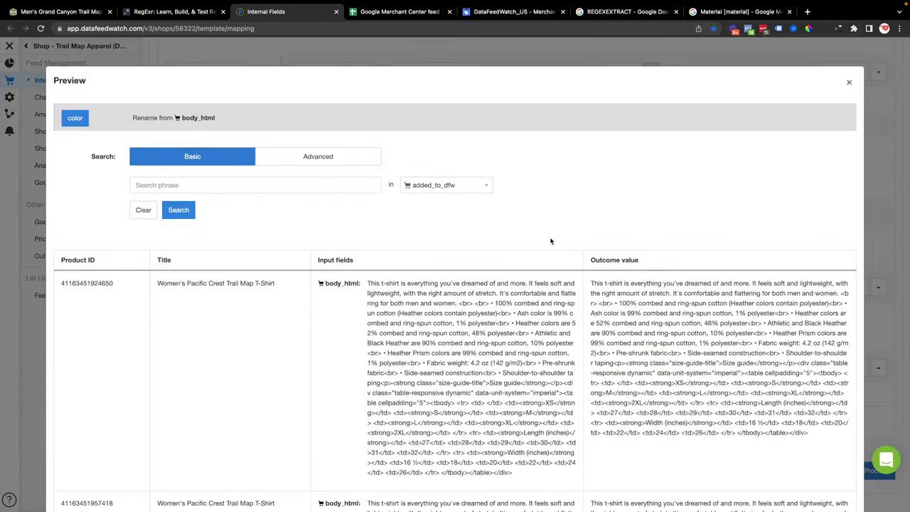
{"action": "left_click_drag", "start_coordinate": [87, 119], "coordinate": [68, 120]}
{"action": "left_click", "coordinate": [182, 118]}
{"action": "left_click_drag", "start_coordinate": [183, 118], "coordinate": [216, 120]}
{"action": "left_click_drag", "start_coordinate": [594, 287], "coordinate": [628, 334]}
{"action": "left_click", "coordinate": [629, 329]}
- Search the preview for "red" in body_html and locate the color attribute in the product's outcome value
{"action": "left_click", "coordinate": [196, 185]}
{"action": "type", "text": "red"}
{"action": "left_click", "coordinate": [416, 188]}
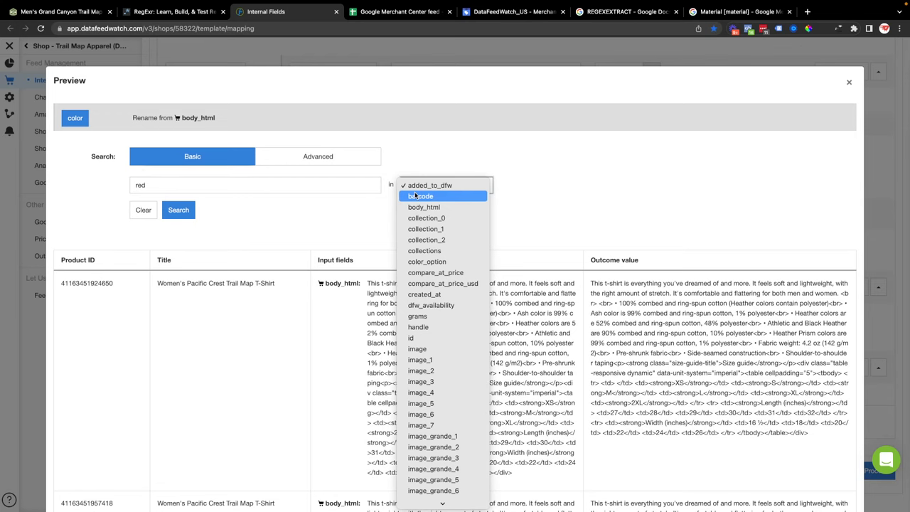
{"action": "left_click", "coordinate": [426, 206]}
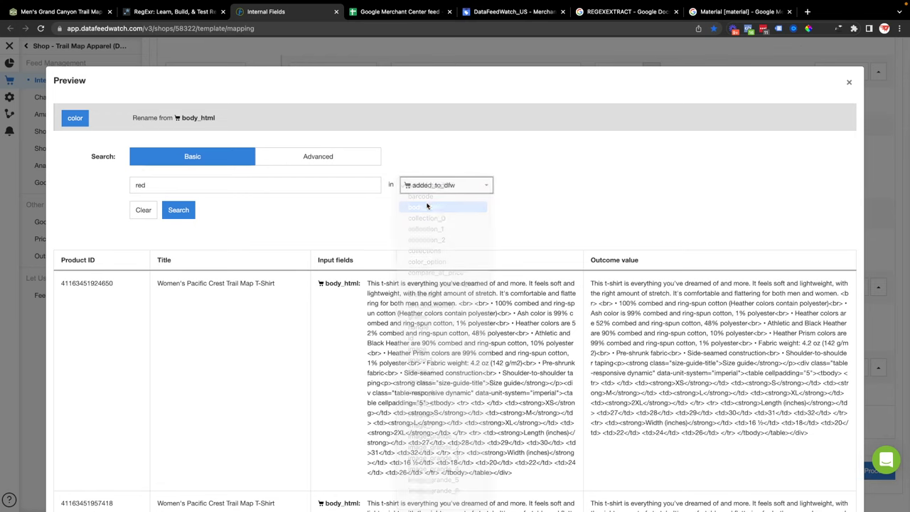
{"action": "left_click", "coordinate": [179, 209]}
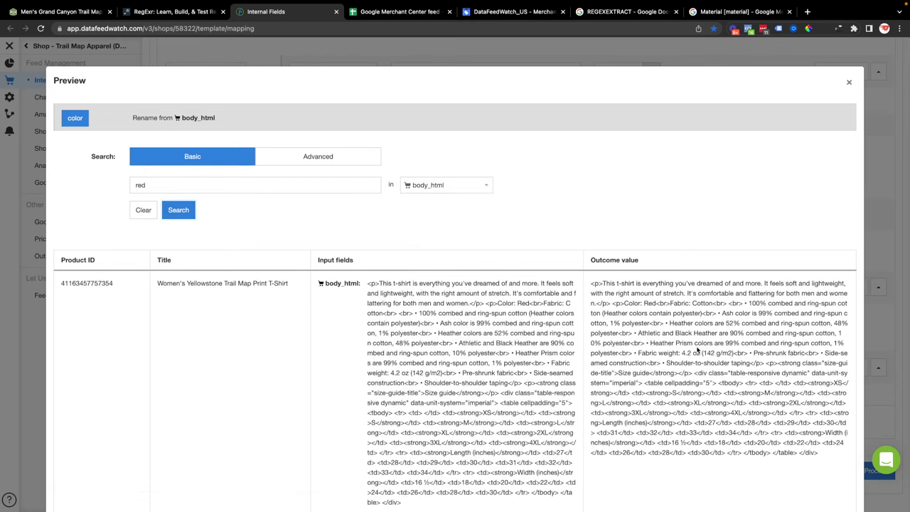
{"action": "left_click_drag", "start_coordinate": [623, 304], "coordinate": [656, 305]}
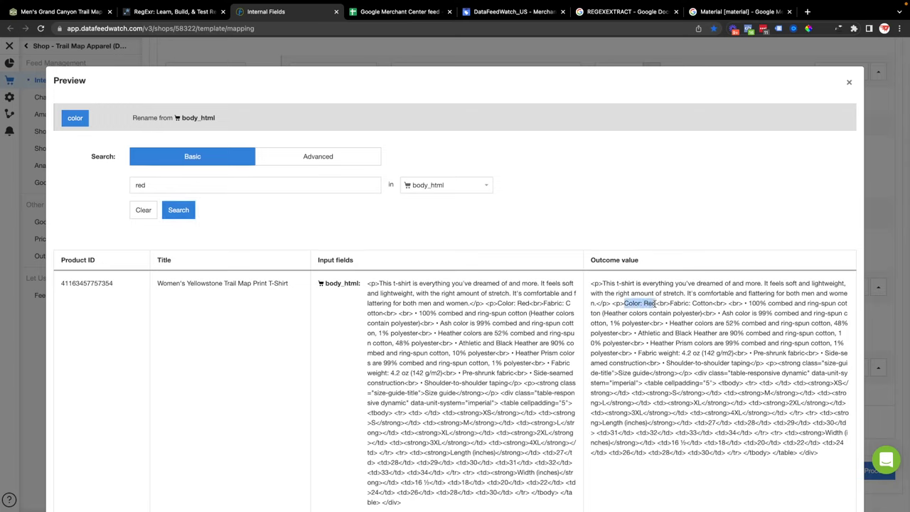
{"action": "left_click", "coordinate": [639, 317]}
- Copy the beginning of the Yellowstone T-shirt's HTML outcome value and replace RegExr's test text with it
{"action": "left_click_drag", "start_coordinate": [591, 286], "coordinate": [669, 323]}
{"action": "key", "text": "super+c"}
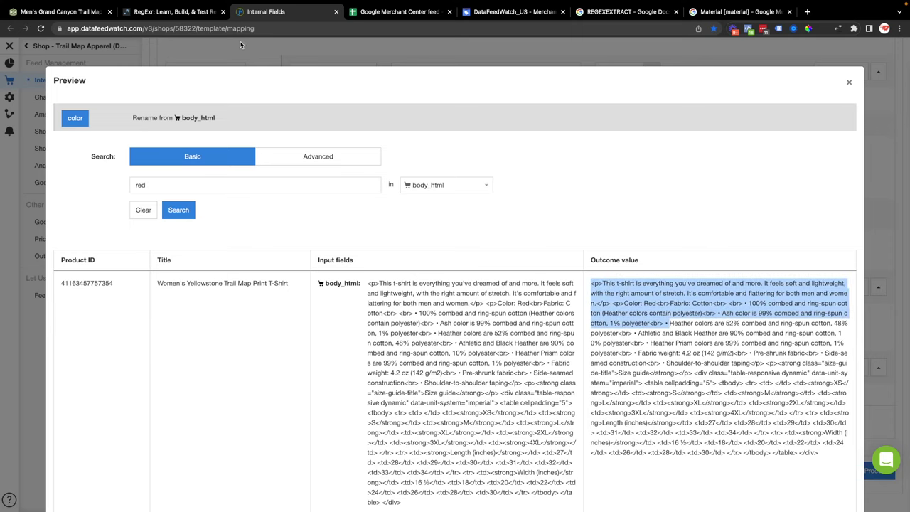
{"action": "left_click", "coordinate": [192, 15]}
{"action": "left_click", "coordinate": [386, 199]}
{"action": "key", "text": "super+a"}
{"action": "key", "text": "super+v"}
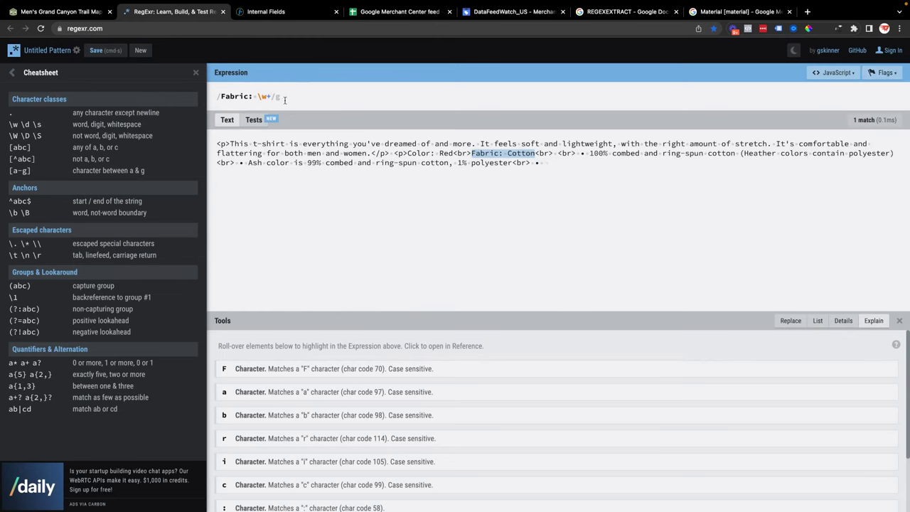
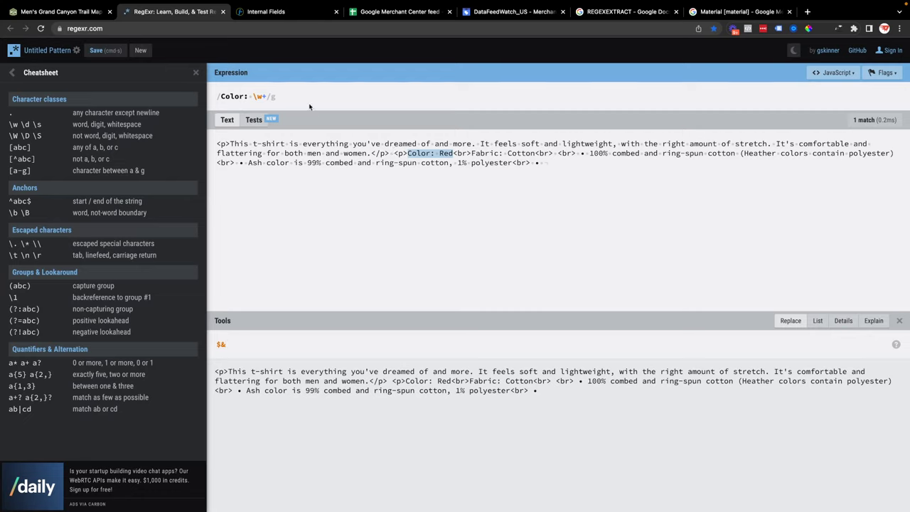
- Review the "Color: \w+" expression, the test text and the replacement output, and show the matches as a list
{"action": "left_click_drag", "start_coordinate": [288, 97], "coordinate": [219, 97]}
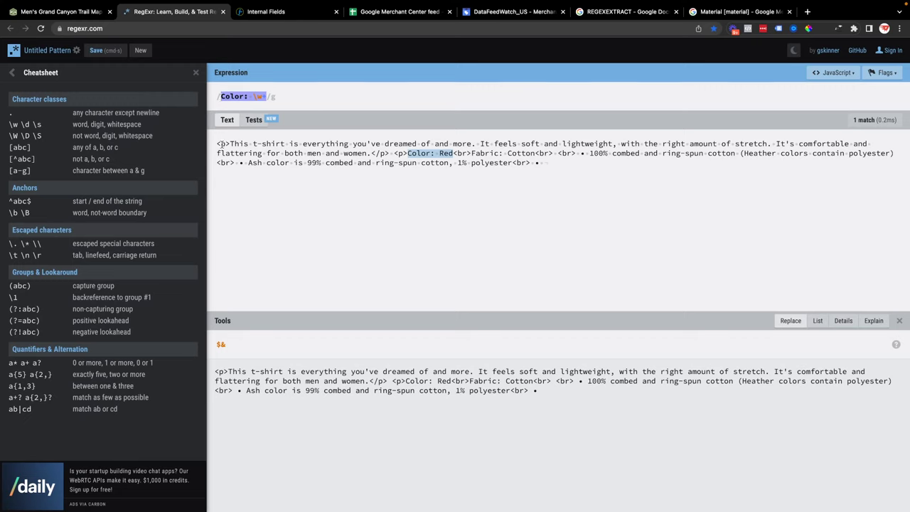
{"action": "left_click_drag", "start_coordinate": [221, 145], "coordinate": [400, 201]}
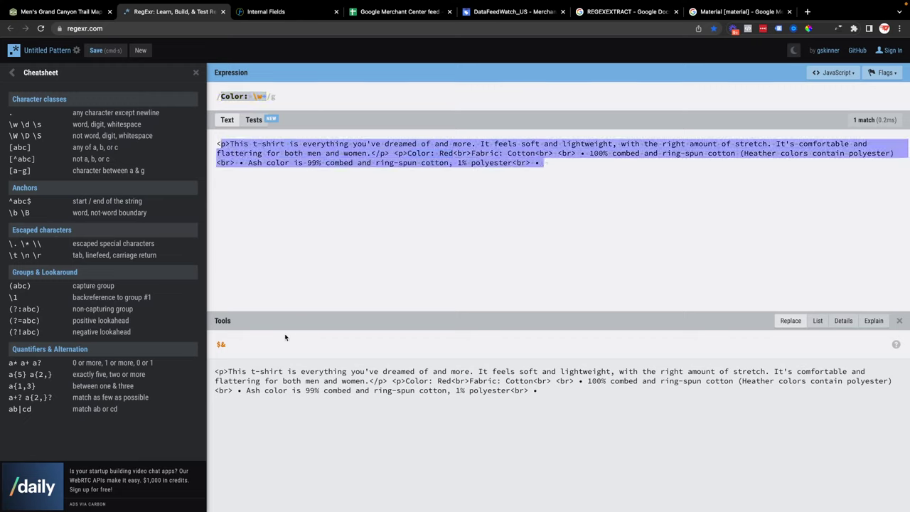
{"action": "left_click", "coordinate": [231, 347]}
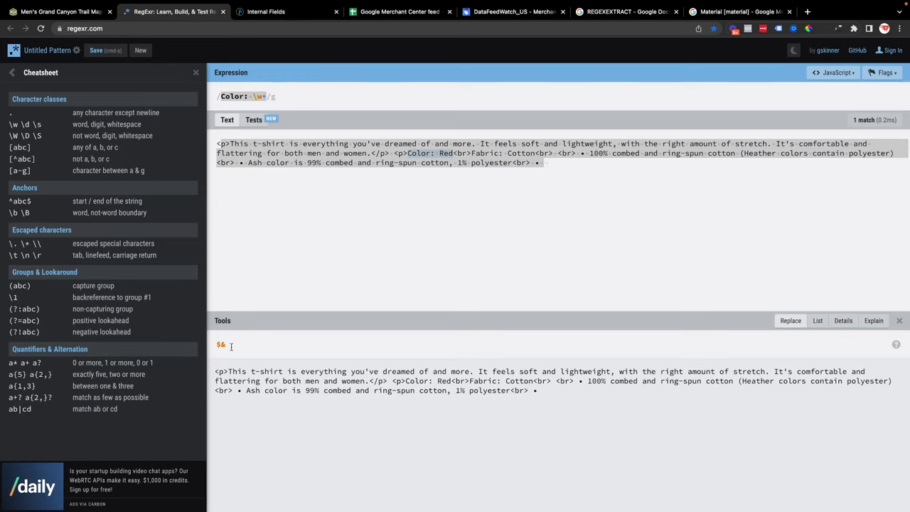
{"action": "mouse_move", "coordinate": [254, 100]}
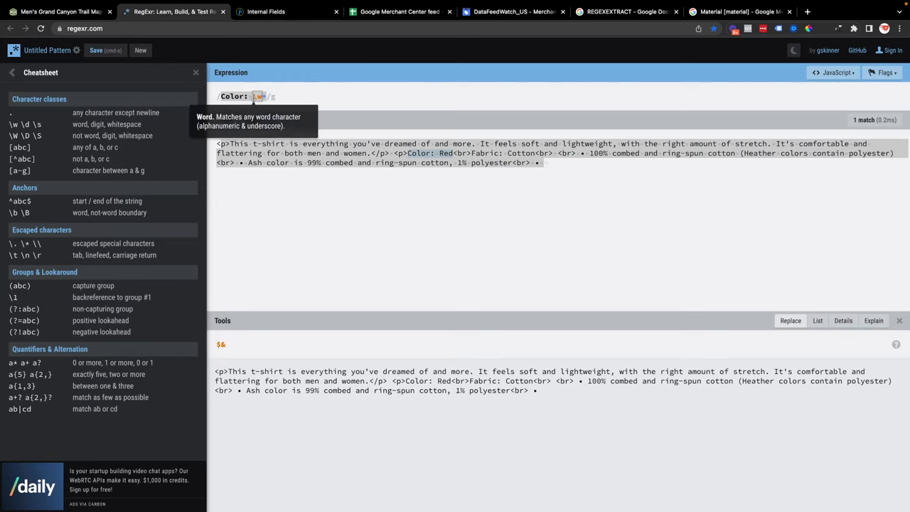
{"action": "left_click", "coordinate": [817, 321]}
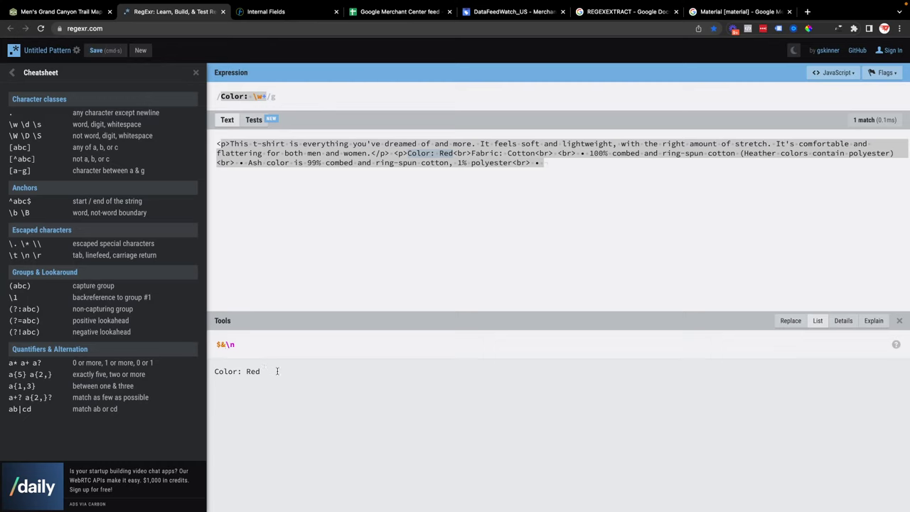
{"action": "left_click_drag", "start_coordinate": [277, 371], "coordinate": [214, 371]}
- Duplicate the HTML product description twice in the test text to have three copies
{"action": "left_click", "coordinate": [581, 223]}
{"action": "key", "text": "super+a"}
{"action": "key", "text": "super+c"}
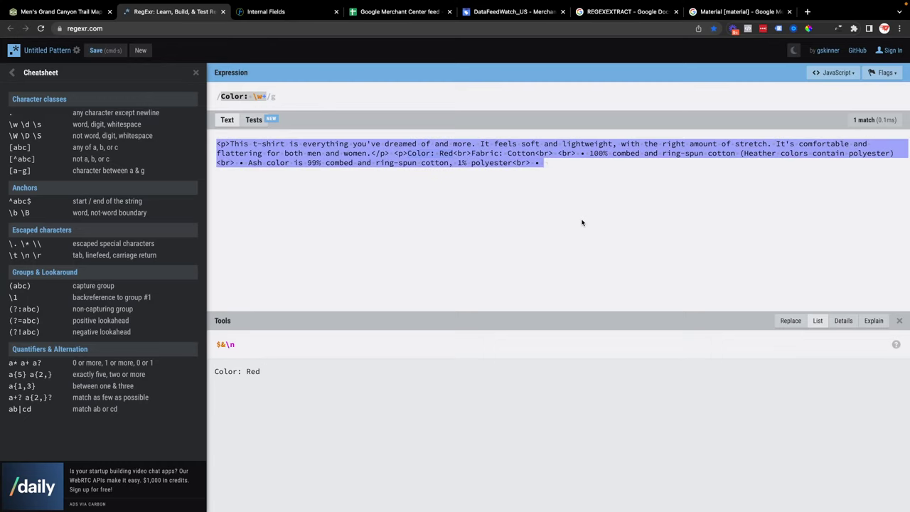
{"action": "key", "text": "Right"}
{"action": "key", "text": "super+v"}
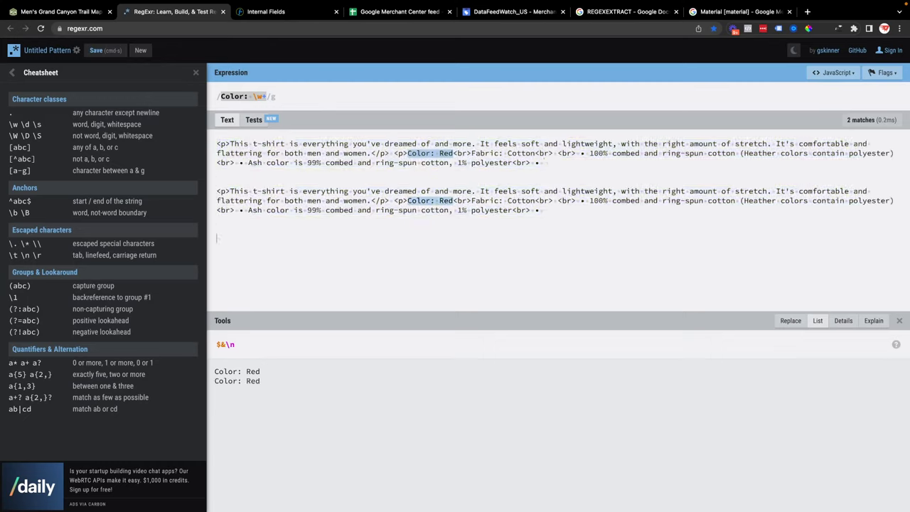
{"action": "key", "text": "super+v"}
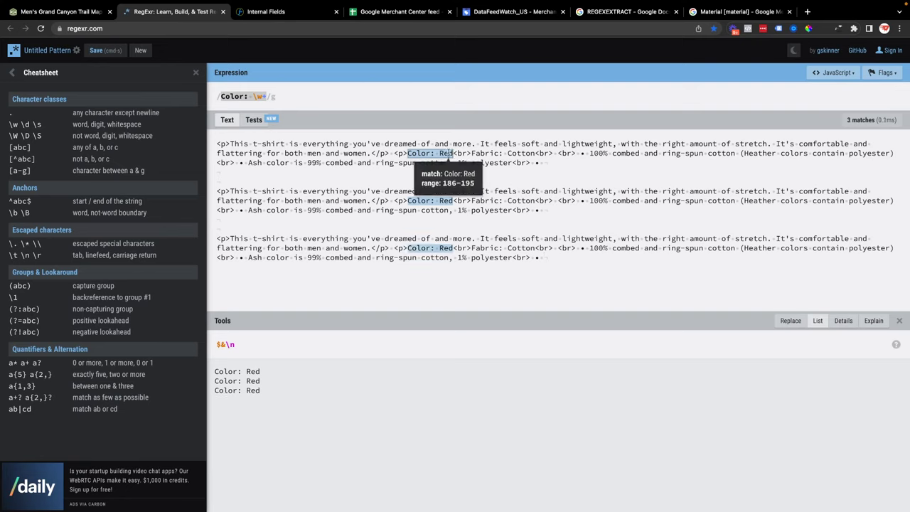
- Change the color to Blue in the second description copy and to Green in the third
{"action": "type", "text": "Blue"}
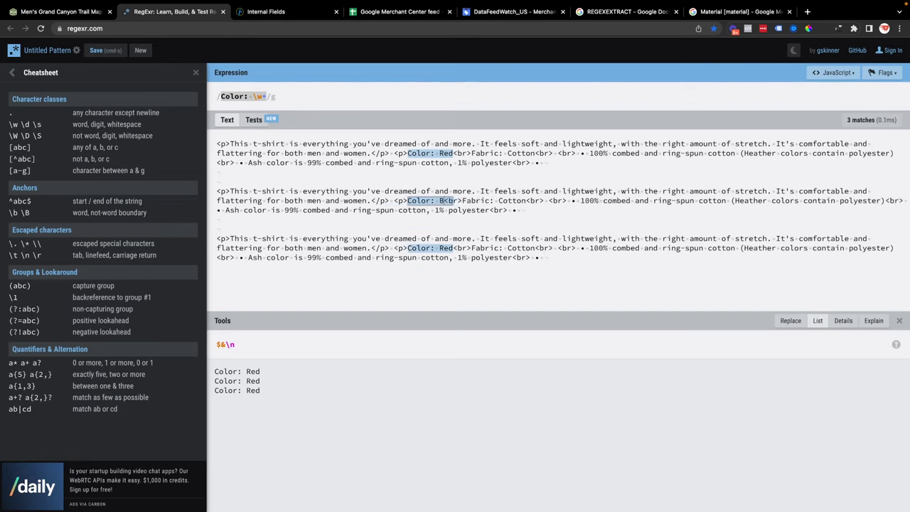
{"action": "double_click", "coordinate": [446, 248]}
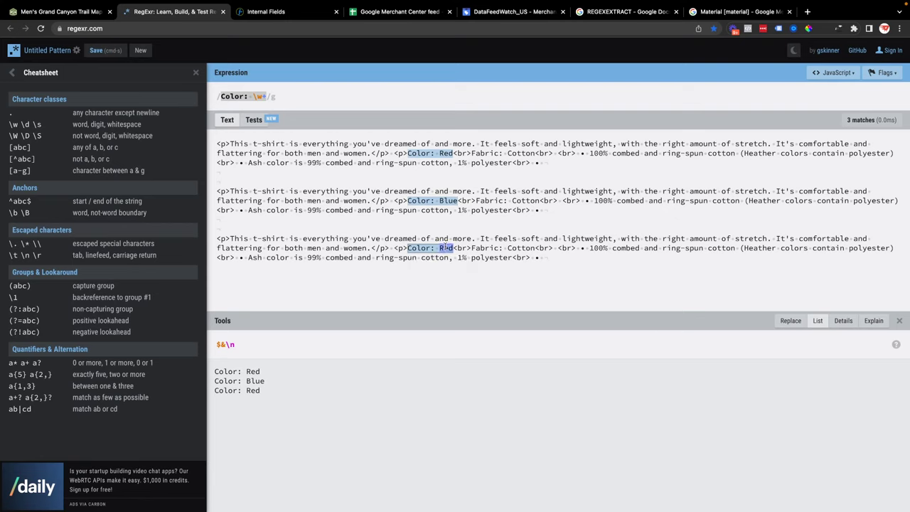
{"action": "type", "text": "Green"}
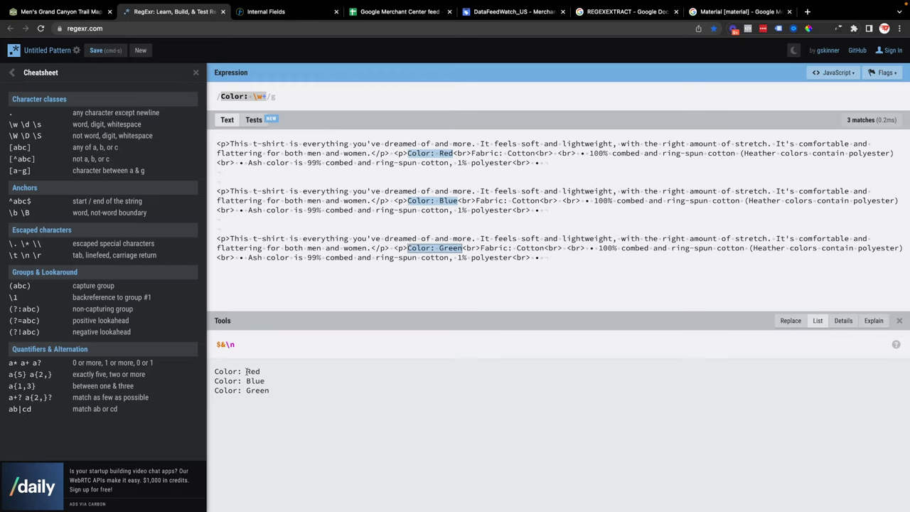
{"action": "left_click_drag", "start_coordinate": [247, 371], "coordinate": [214, 372]}
{"action": "left_click", "coordinate": [269, 103]}
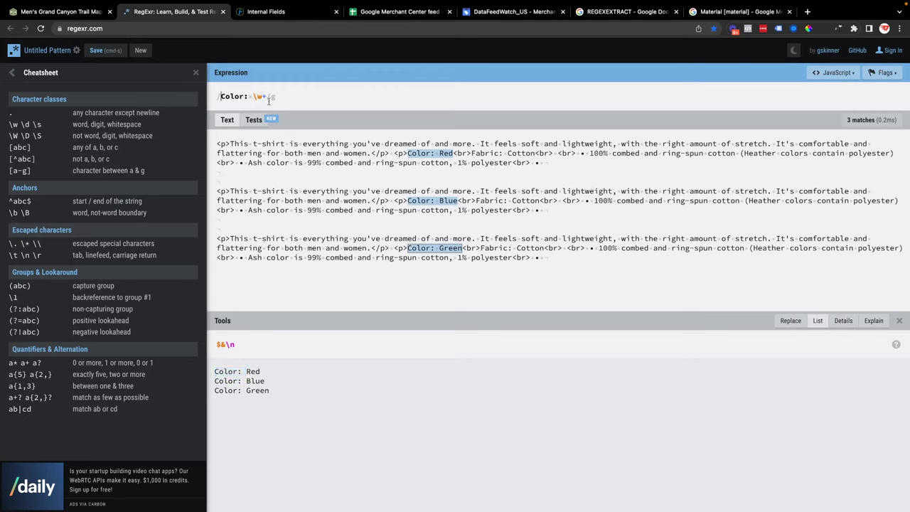
- Split the expression into two capture groups so it reads "(Color: )(\w+)"
{"action": "left_click", "coordinate": [219, 97]}
{"action": "type", "text": "("}
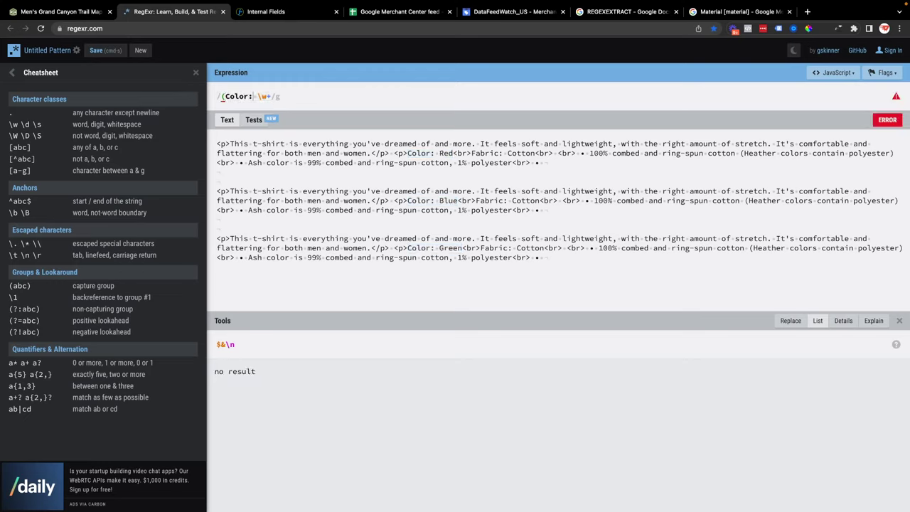
{"action": "type", "text": ")"}
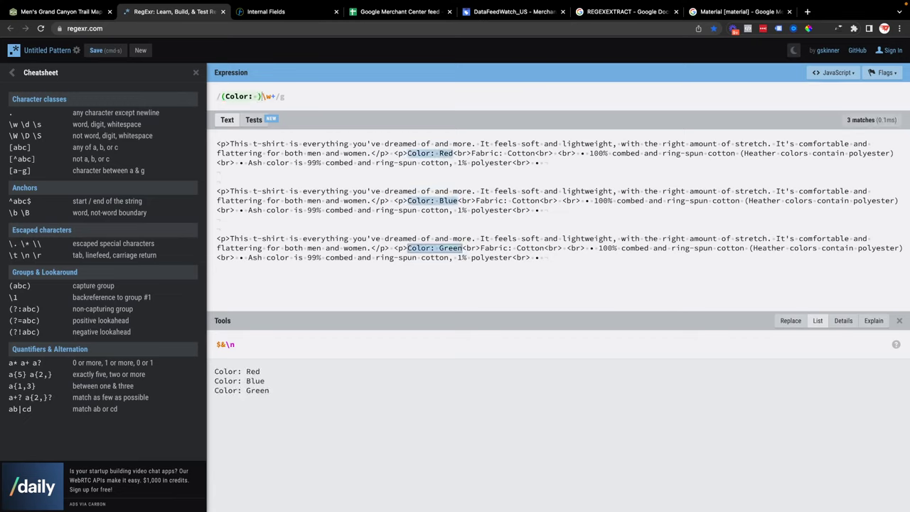
{"action": "type", "text": "("}
{"action": "type", "text": ")"}
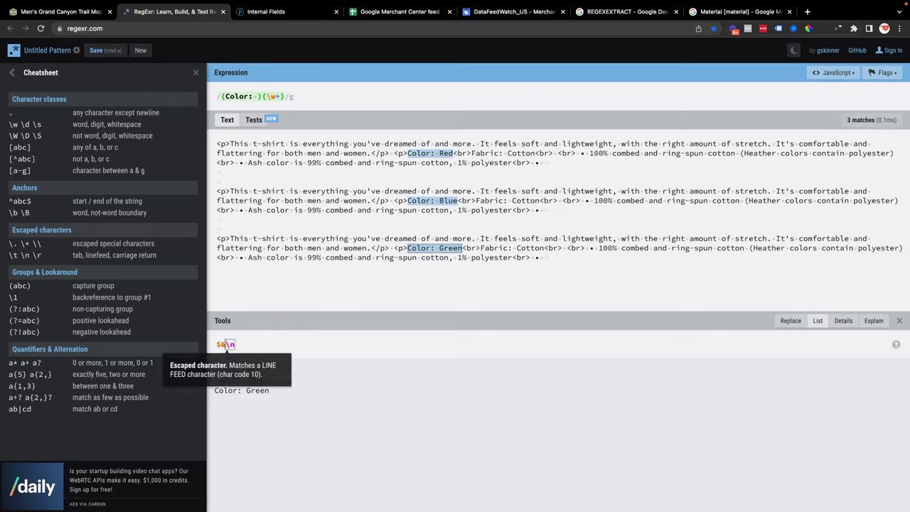
- Change the match list's output pattern to "$2\n" to list only the second capture group
{"action": "key", "text": "BackSpace"}
{"action": "type", "text": "1"}
{"action": "key", "text": "BackSpace"}
{"action": "type", "text": "2"}
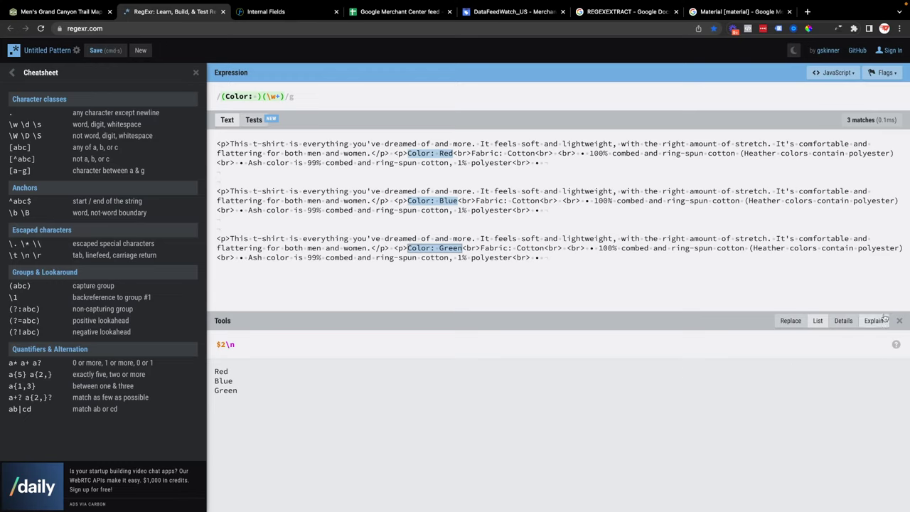
- Show the match details and examine the capture groups of the "Color: Red" and "Color: Blue" matches
{"action": "left_click", "coordinate": [843, 320]}
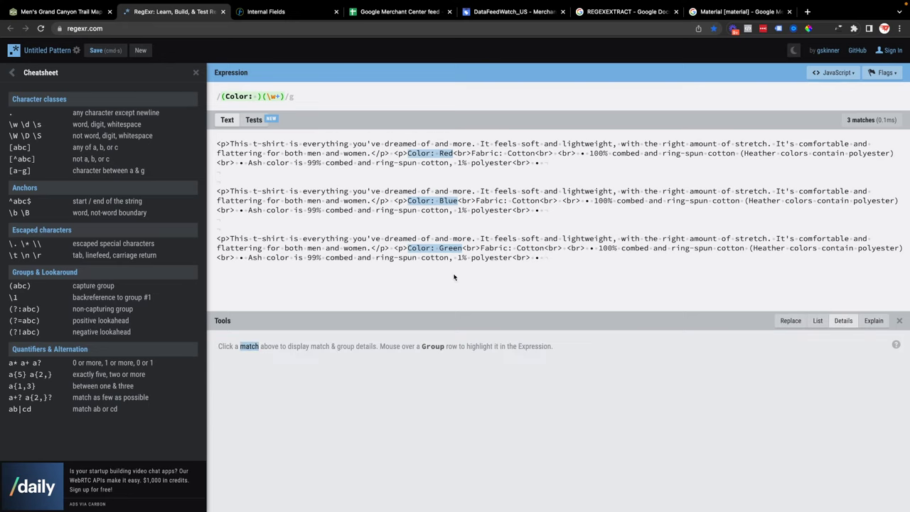
{"action": "left_click", "coordinate": [434, 155]}
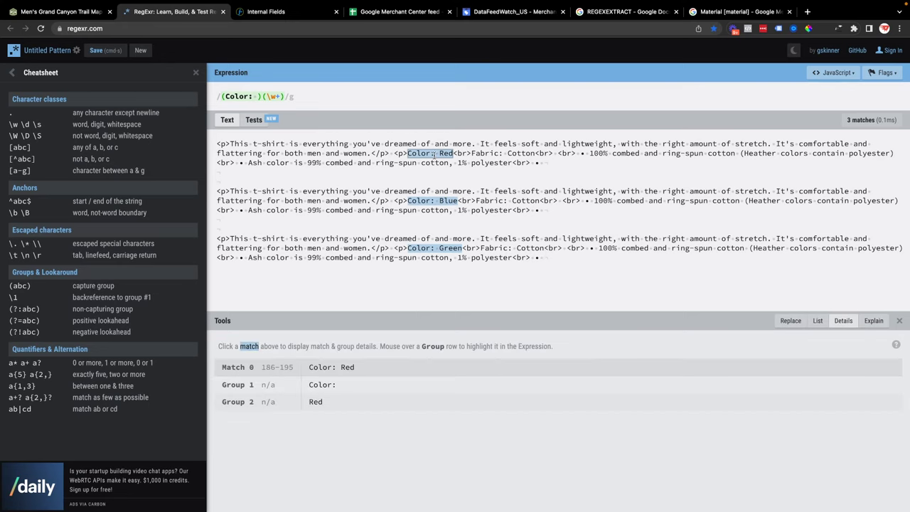
{"action": "mouse_move", "coordinate": [432, 155]}
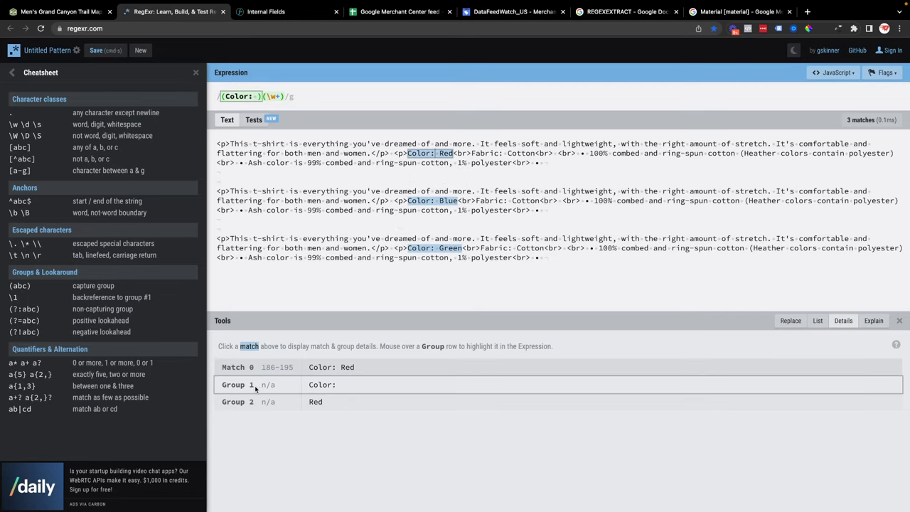
{"action": "left_click", "coordinate": [435, 202]}
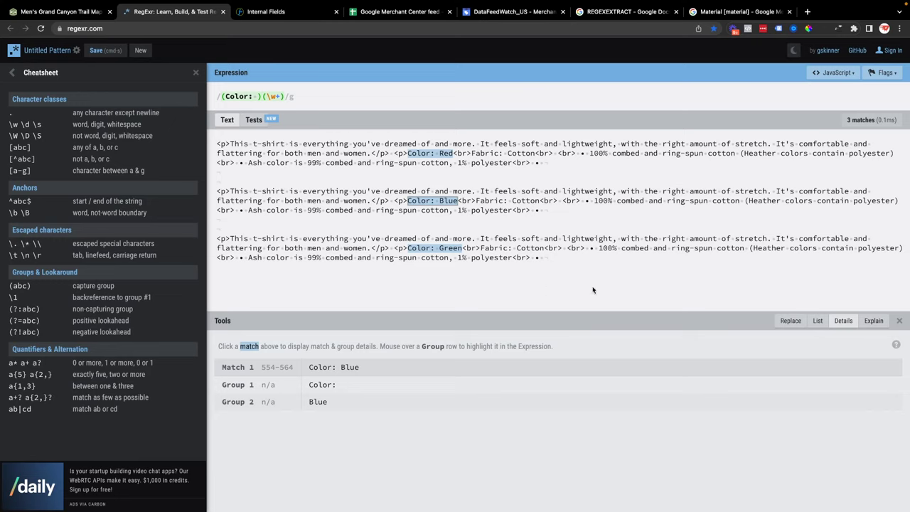
- Show the replacement output, set the replacement pattern to "$2", and check the color in the first description
{"action": "left_click", "coordinate": [790, 321]}
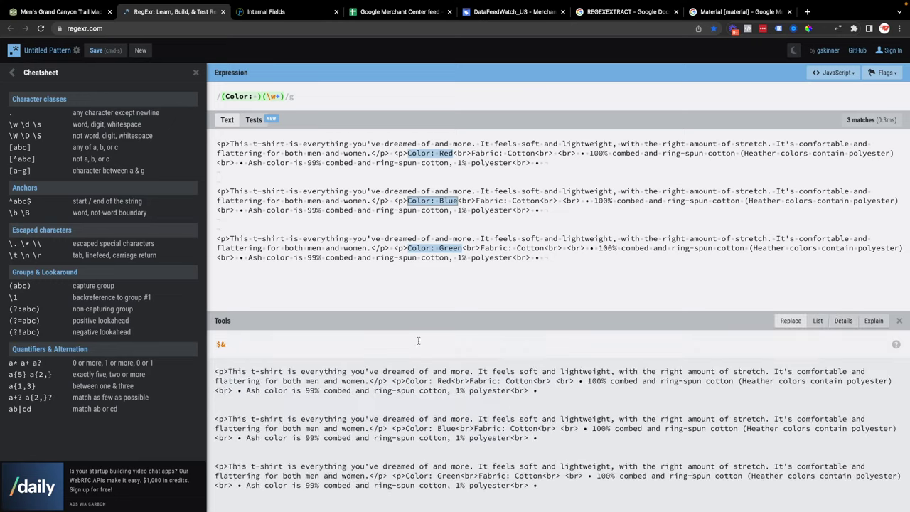
{"action": "left_click", "coordinate": [248, 343]}
{"action": "key", "text": "BackSpace"}
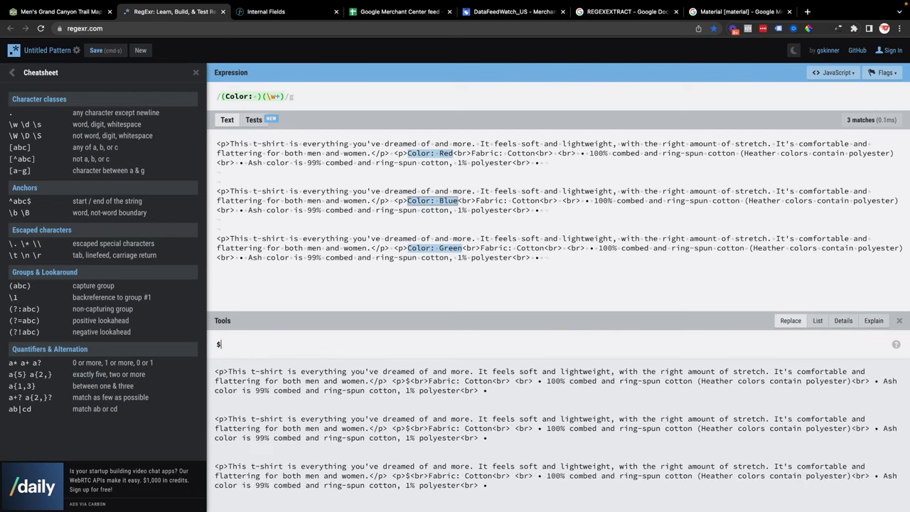
{"action": "type", "text": "2"}
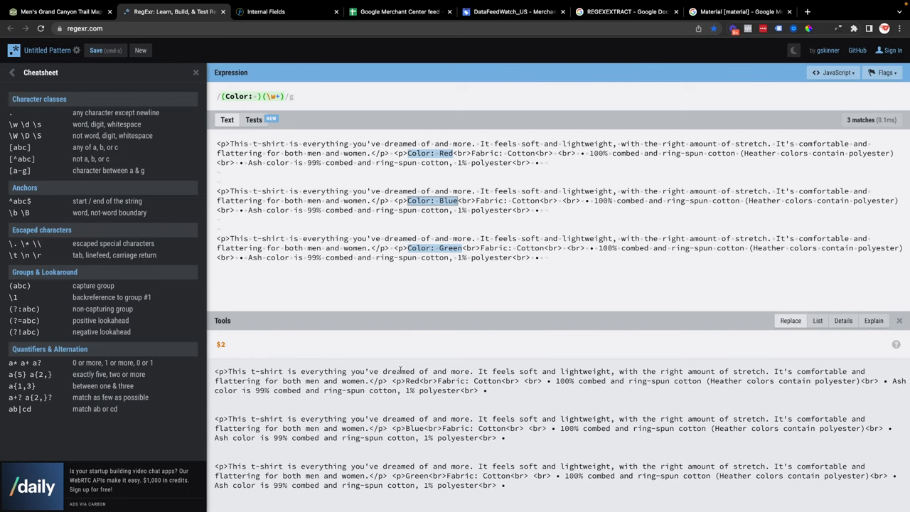
{"action": "double_click", "coordinate": [411, 381]}
{"action": "left_click", "coordinate": [235, 344]}
- Copy the expression "(Color: )(\w+)", switch to DataFeedWatch's Internal Fields, and close the open preview
{"action": "triple_click", "coordinate": [272, 97]}
{"action": "key", "text": "ctrl+c"}
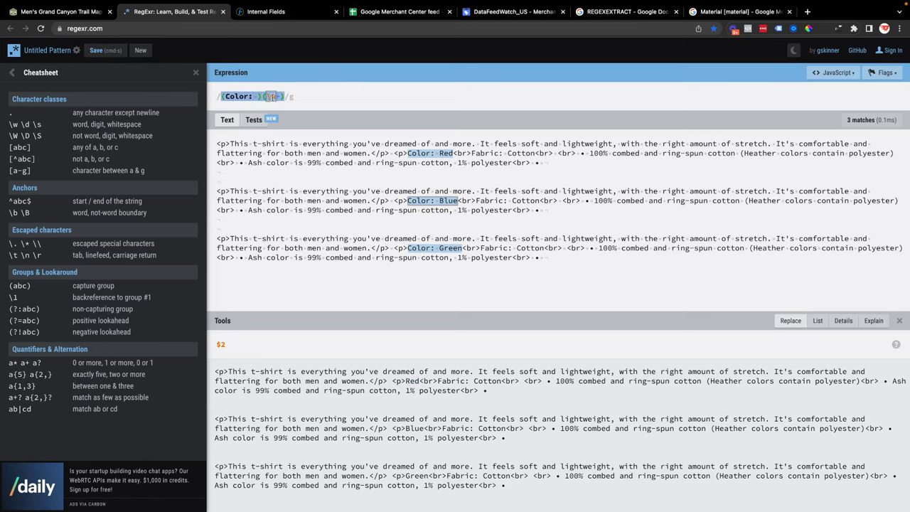
{"action": "left_click", "coordinate": [258, 11]}
{"action": "left_click", "coordinate": [849, 82]}
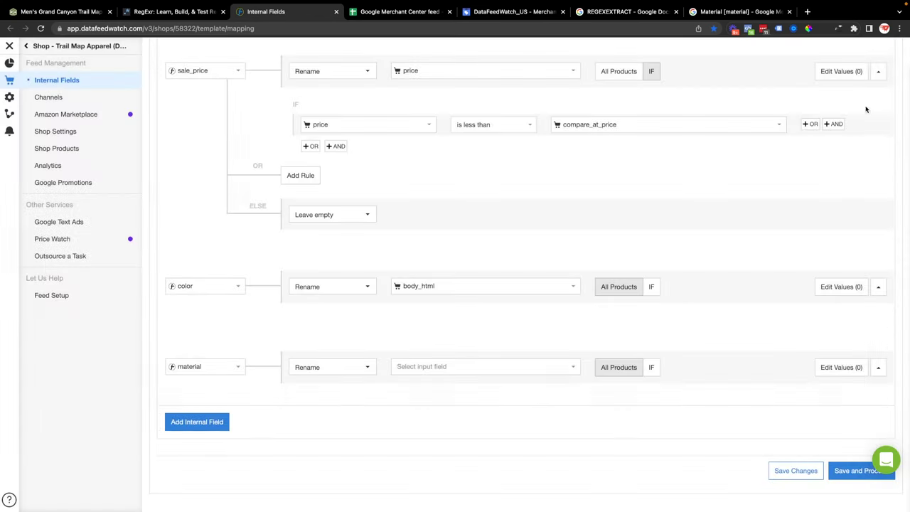
{"action": "left_click", "coordinate": [837, 367]}
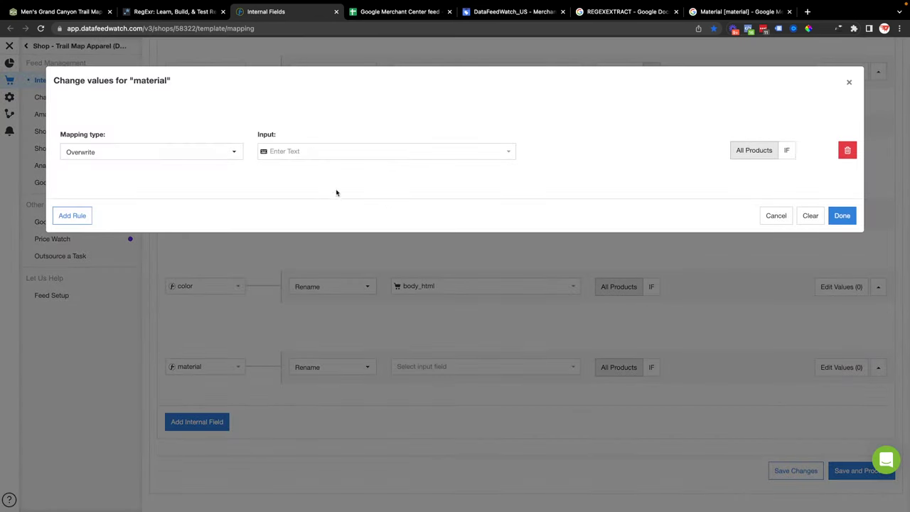
{"action": "left_click", "coordinate": [173, 159]}
{"action": "left_click", "coordinate": [103, 186]}
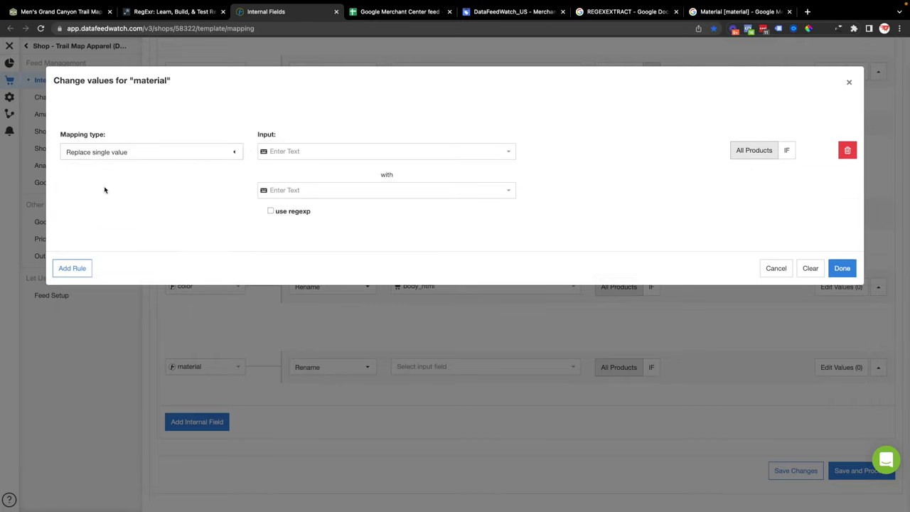
{"action": "left_click", "coordinate": [285, 151]}
{"action": "left_click", "coordinate": [355, 206]}
{"action": "key", "text": "ctrl+v"}
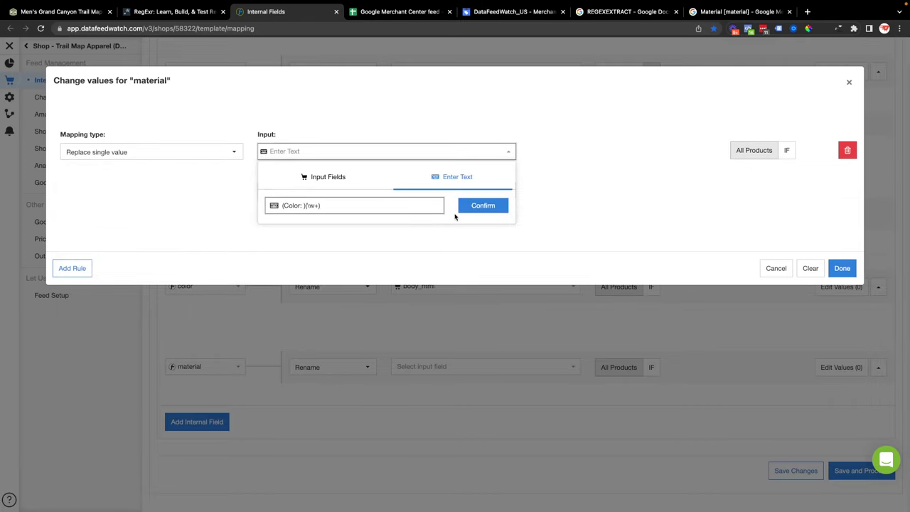
{"action": "left_click", "coordinate": [483, 205]}
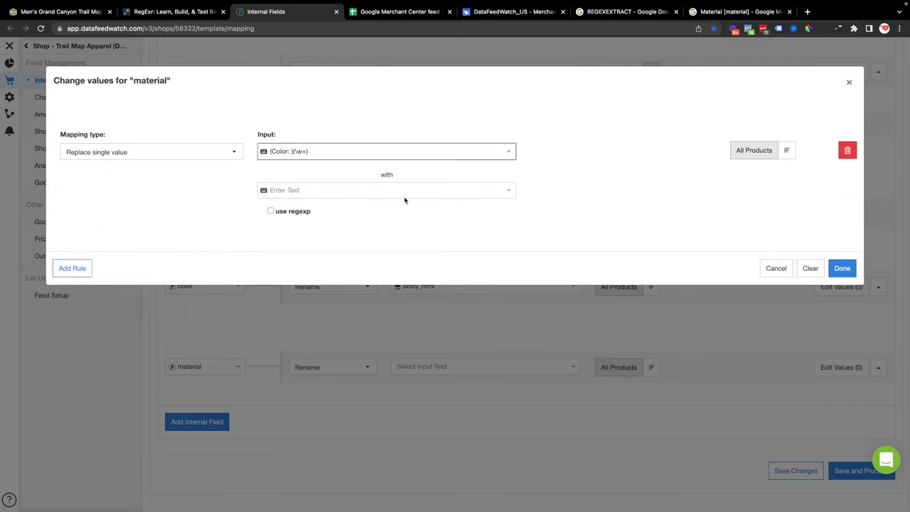
{"action": "left_click", "coordinate": [365, 190]}
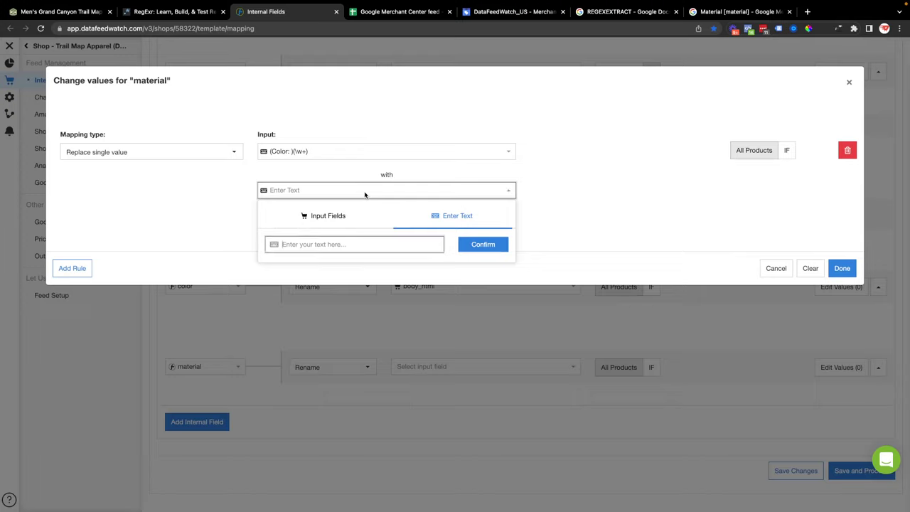
{"action": "type", "text": "$2"}
{"action": "left_click", "coordinate": [487, 244]}
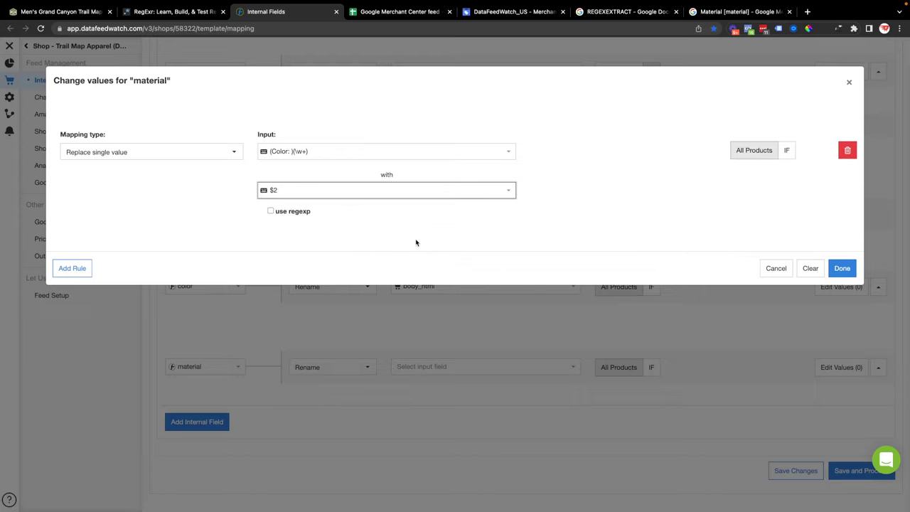
{"action": "left_click", "coordinate": [270, 212]}
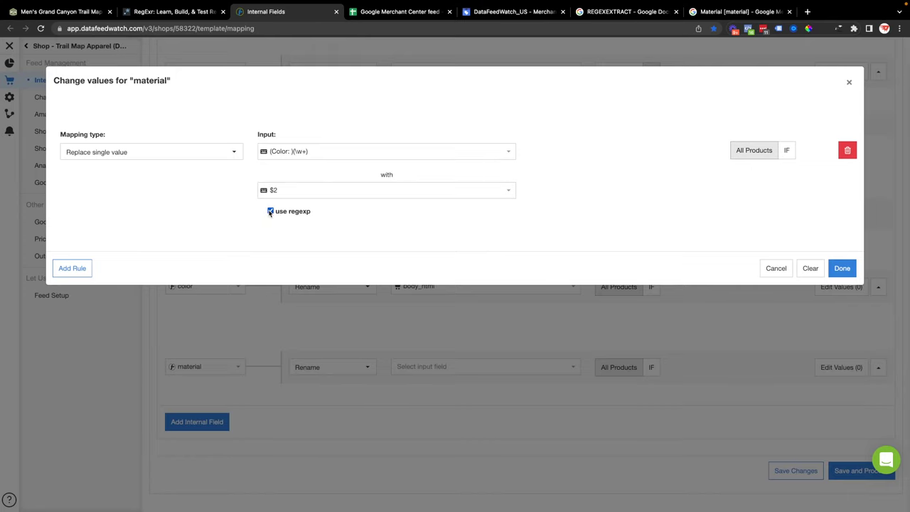
{"action": "left_click", "coordinate": [842, 268]}
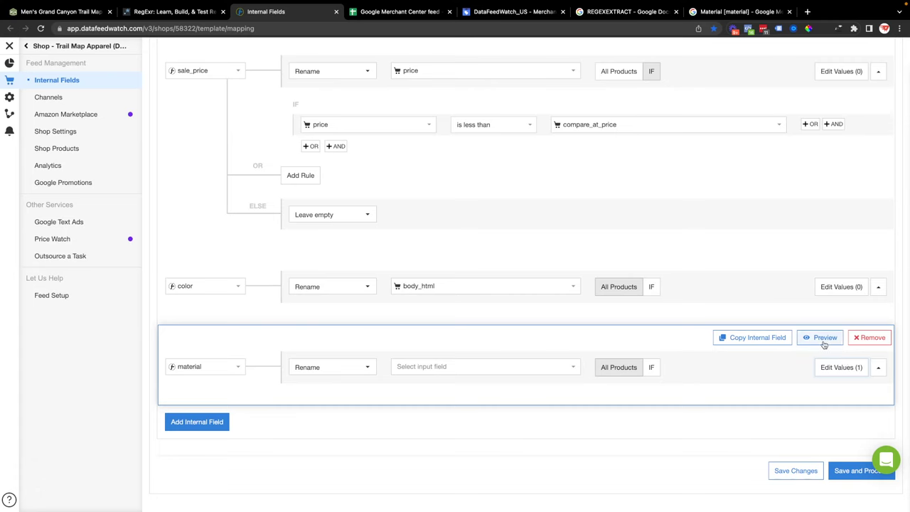
{"action": "left_click", "coordinate": [823, 341]}
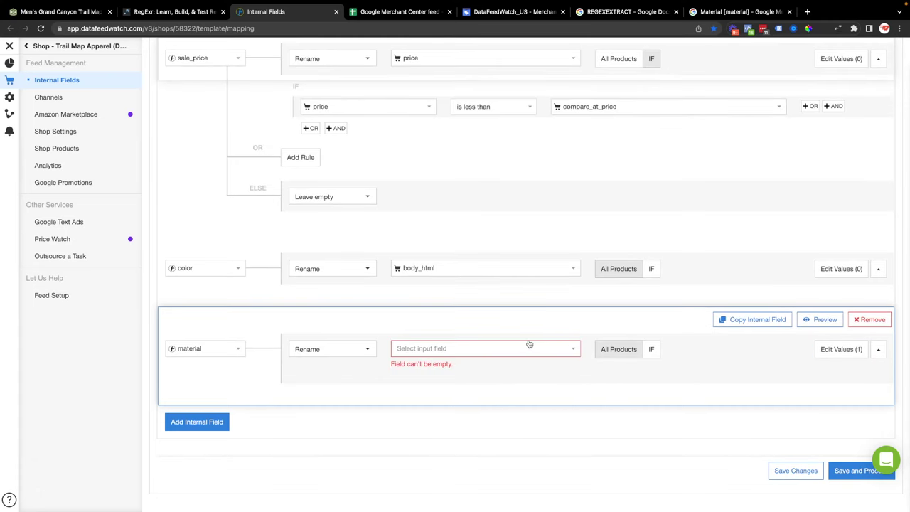
{"action": "left_click", "coordinate": [520, 348]}
{"action": "type", "text": "bod"}
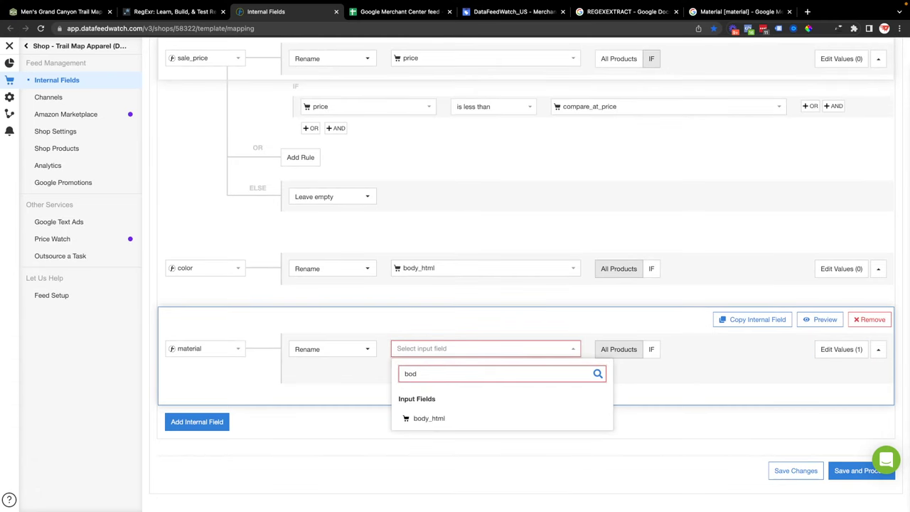
- Remove the material internal field that has no input field selected
{"action": "left_click", "coordinate": [870, 320]}
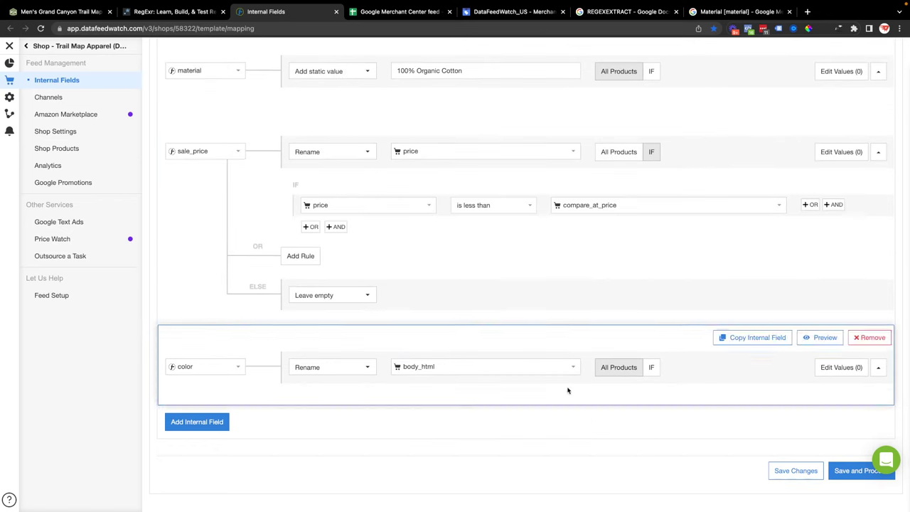
- Add a "Replace single value" edit to the color field with the copied expression "(Color: )(\w+)" as the text to replace
{"action": "left_click", "coordinate": [835, 370]}
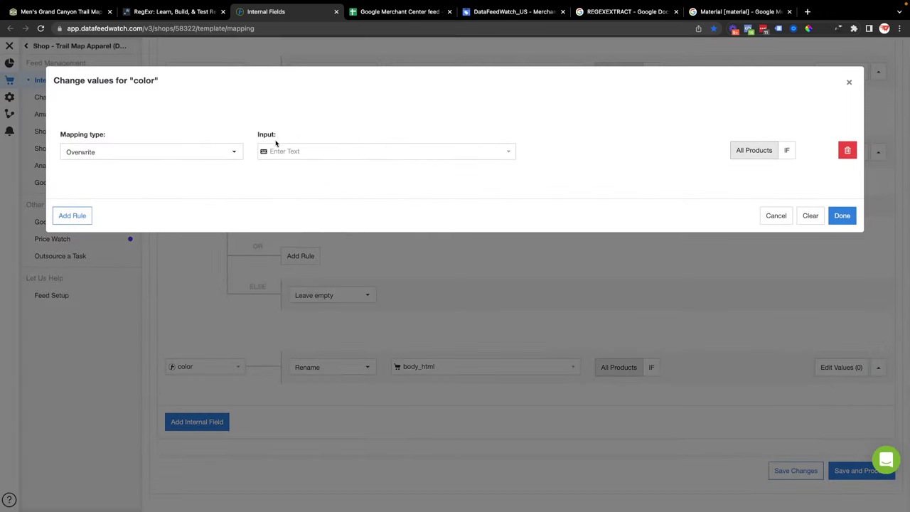
{"action": "left_click", "coordinate": [208, 158]}
{"action": "left_click", "coordinate": [166, 184]}
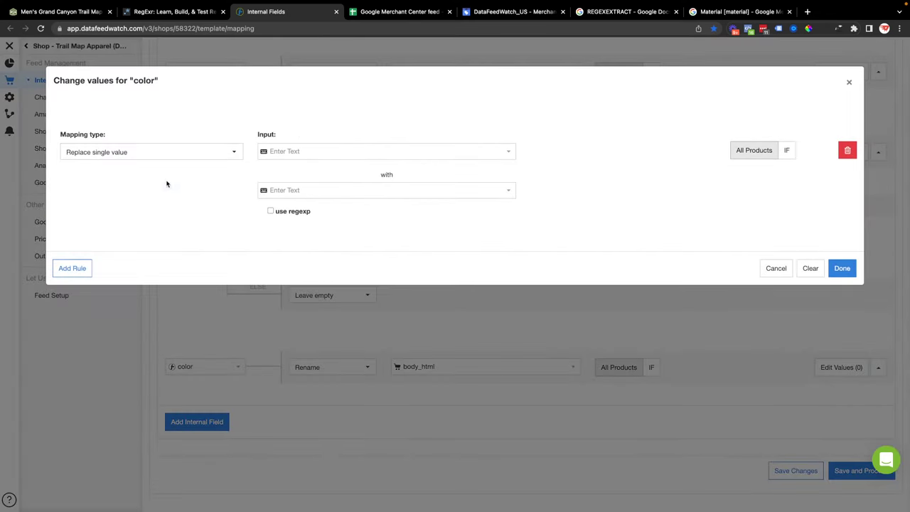
{"action": "left_click", "coordinate": [301, 155]}
{"action": "left_click", "coordinate": [306, 193]}
{"action": "key", "text": "ctrl+v"}
{"action": "left_click", "coordinate": [466, 208]}
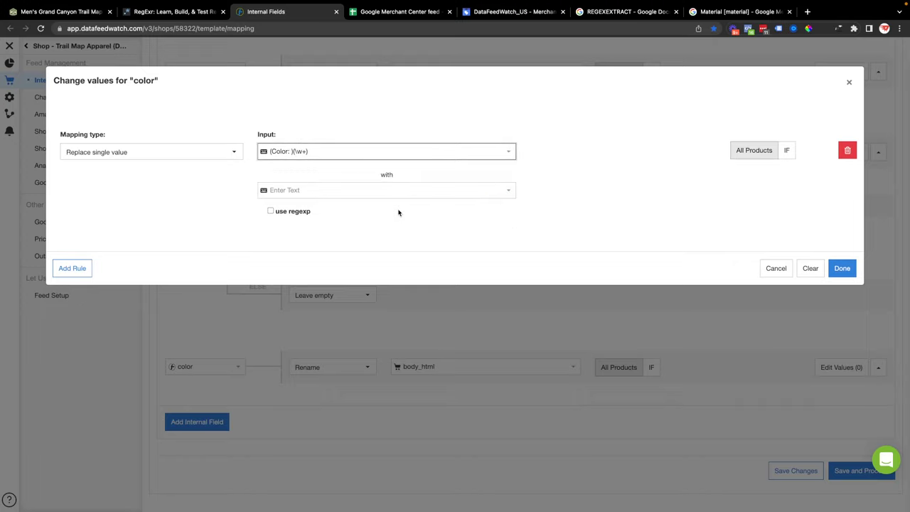
- Set the color rule's replacement text to "$2", enable regexp, and apply the value edit
{"action": "left_click", "coordinate": [321, 189]}
{"action": "type", "text": "$2"}
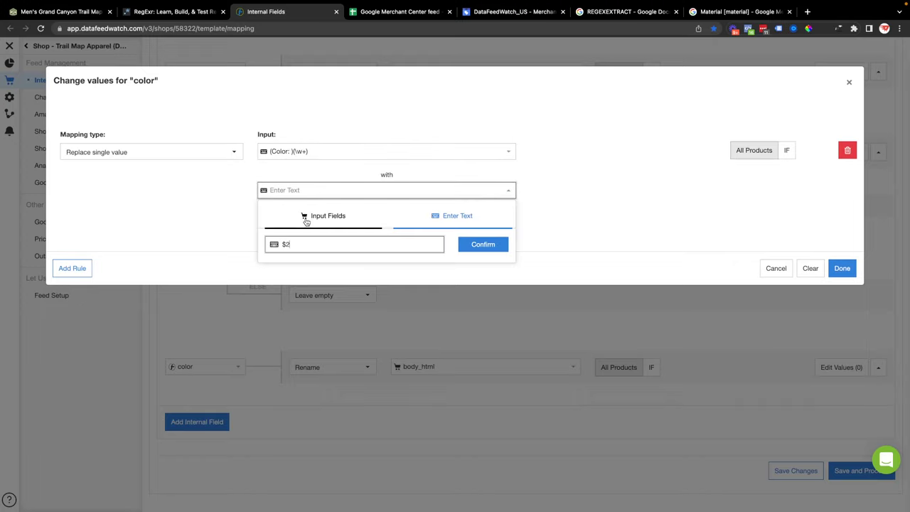
{"action": "left_click", "coordinate": [482, 246]}
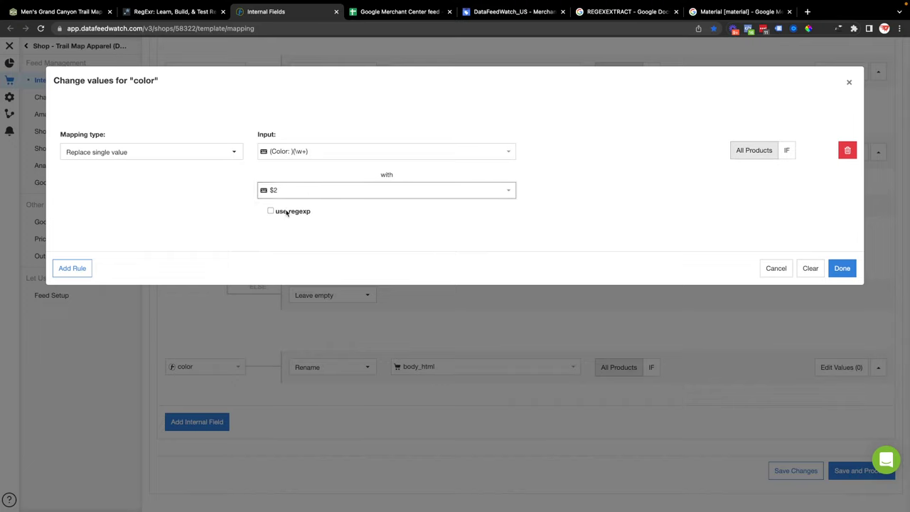
{"action": "left_click", "coordinate": [286, 212]}
{"action": "left_click", "coordinate": [840, 267]}
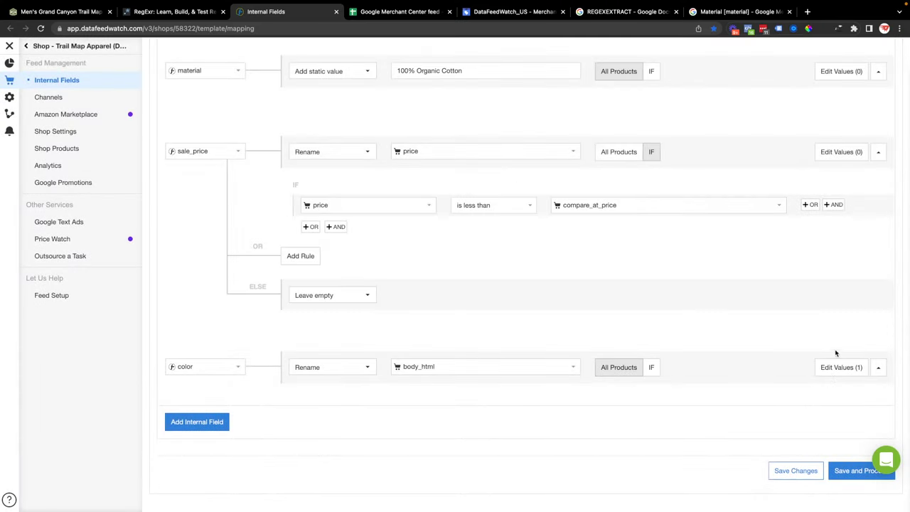
- Preview the color field, compare the Yellowstone T-shirt's body_html input with its outcome value, close the preview, and return to RegExr
{"action": "mouse_move", "coordinate": [790, 369]}
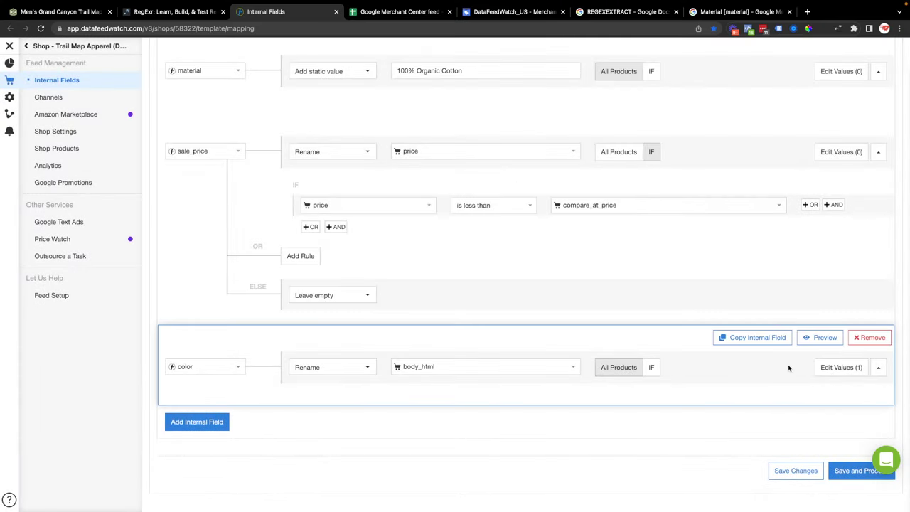
{"action": "left_click", "coordinate": [815, 341]}
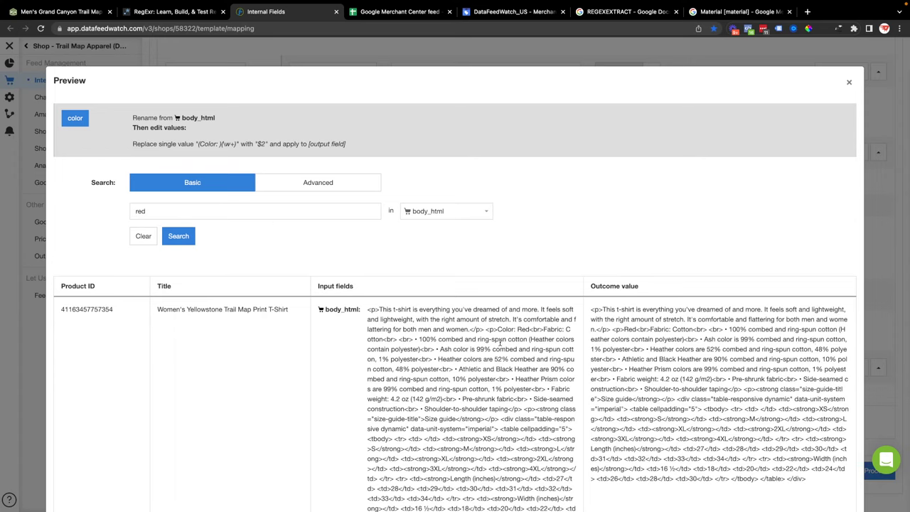
{"action": "left_click_drag", "start_coordinate": [498, 329], "coordinate": [528, 328]}
{"action": "double_click", "coordinate": [630, 330]}
{"action": "left_click_drag", "start_coordinate": [592, 310], "coordinate": [821, 484]}
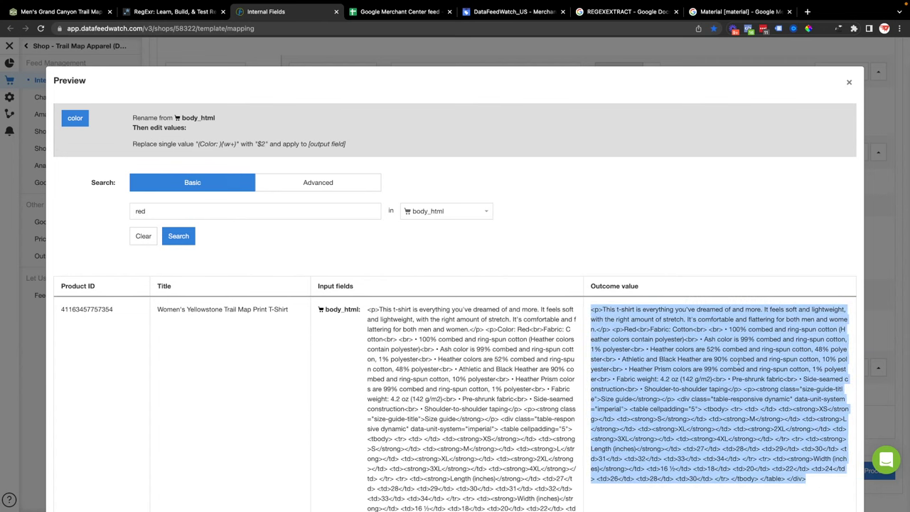
{"action": "left_click", "coordinate": [899, 283]}
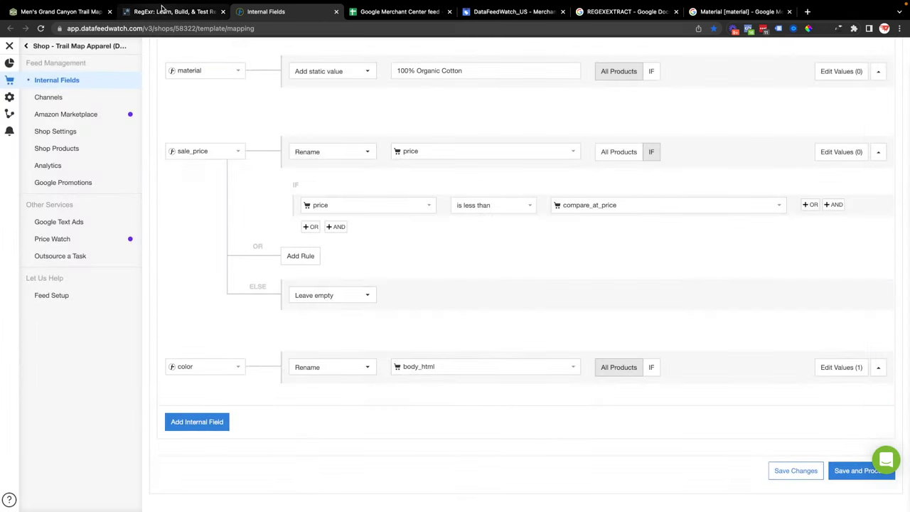
{"action": "left_click", "coordinate": [165, 12]}
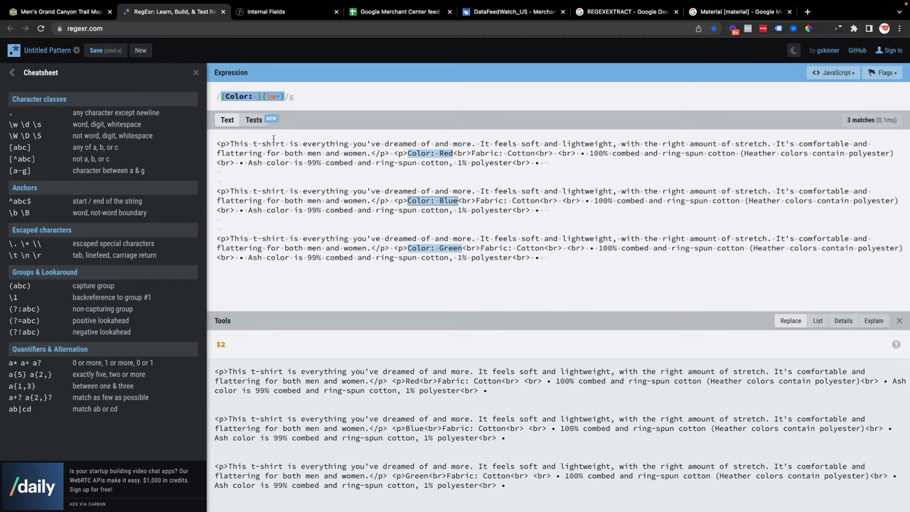
- Add the capture group "(.*)" before "(Color: )" in the expression to match all text preceding the color label
{"action": "left_click", "coordinate": [290, 96]}
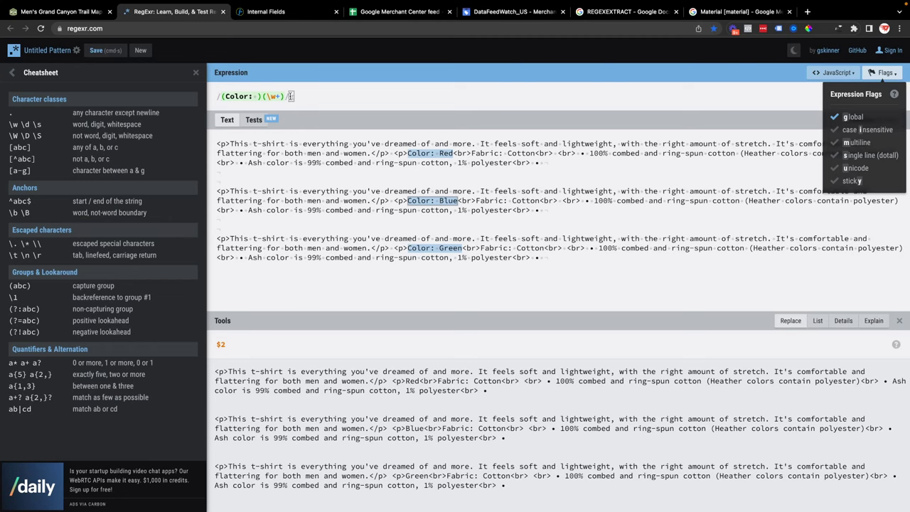
{"action": "type", "text": "."}
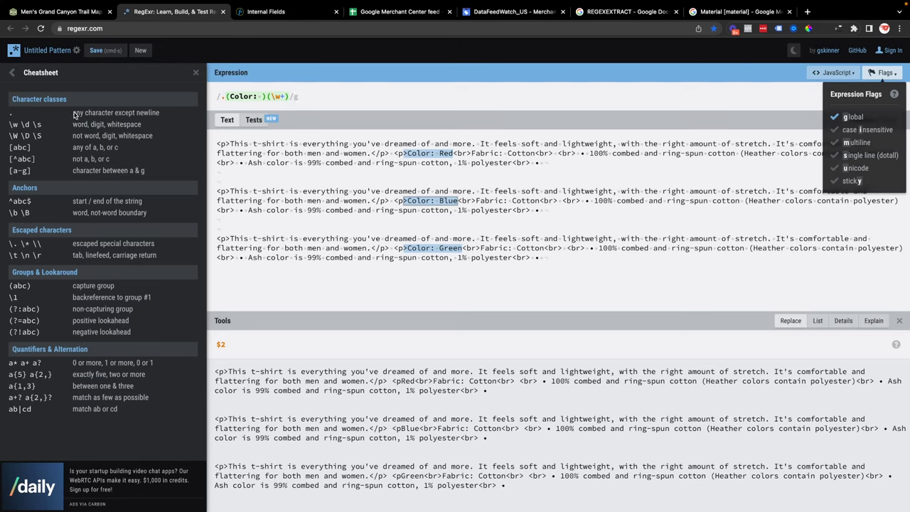
{"action": "left_click_drag", "start_coordinate": [159, 114], "coordinate": [64, 115]}
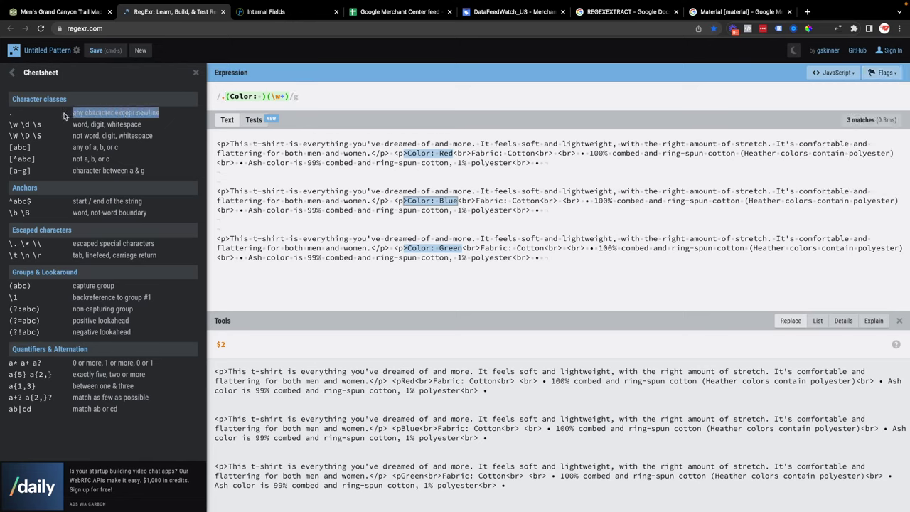
{"action": "left_click", "coordinate": [227, 98]}
{"action": "type", "text": ".*"}
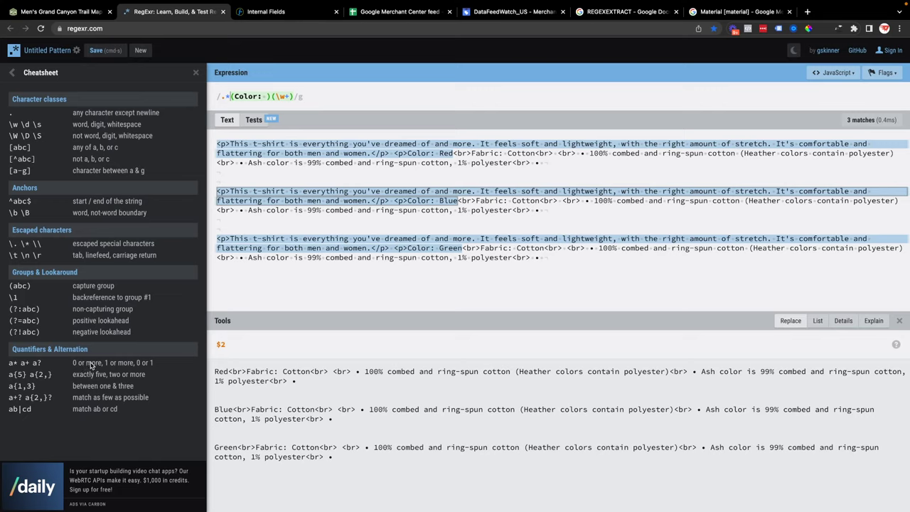
{"action": "left_click_drag", "start_coordinate": [72, 364], "coordinate": [102, 363]}
{"action": "left_click", "coordinate": [226, 98]}
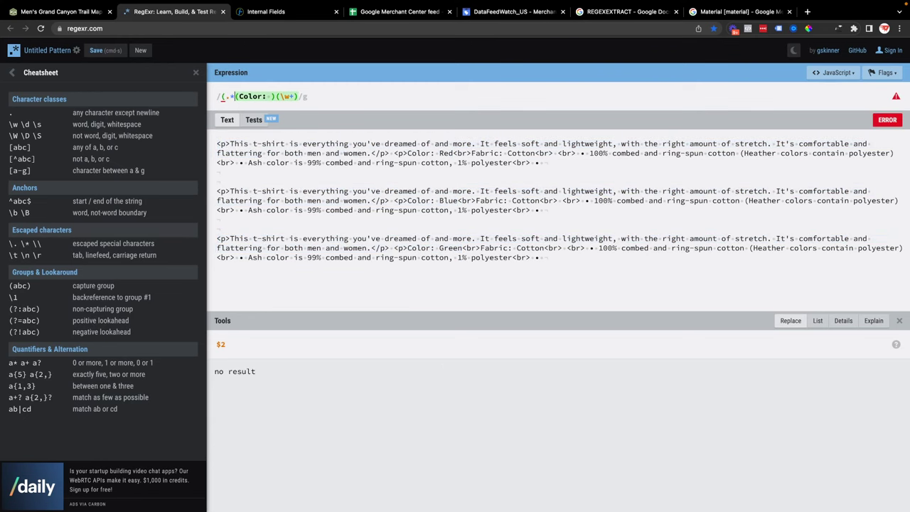
{"action": "type", "text": ")"}
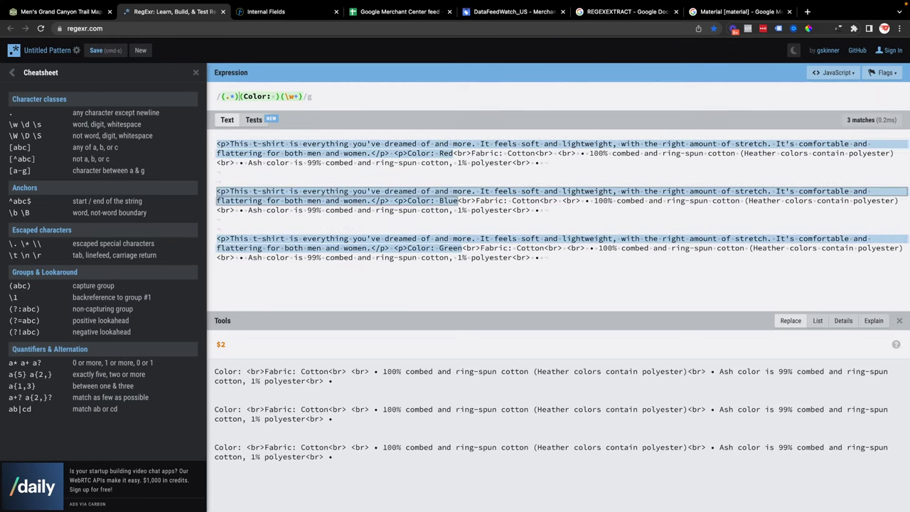
- Show the match details for the first description and examine what each capture group contains
{"action": "left_click", "coordinate": [836, 323]}
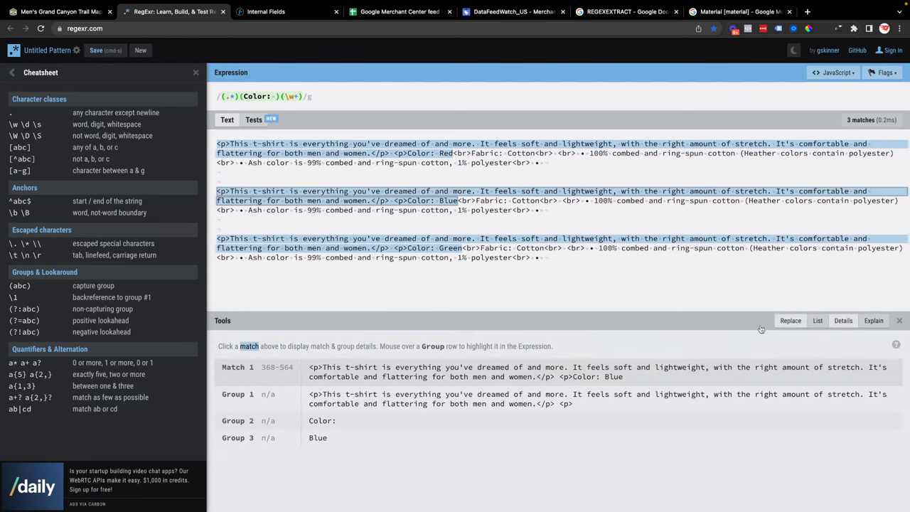
{"action": "left_click", "coordinate": [419, 140]}
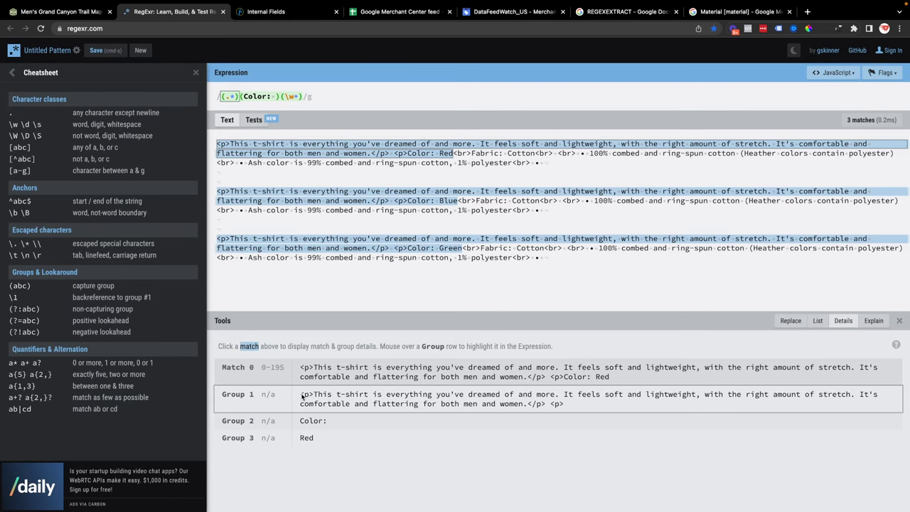
{"action": "left_click_drag", "start_coordinate": [303, 397], "coordinate": [564, 404]}
{"action": "mouse_move", "coordinate": [341, 140]}
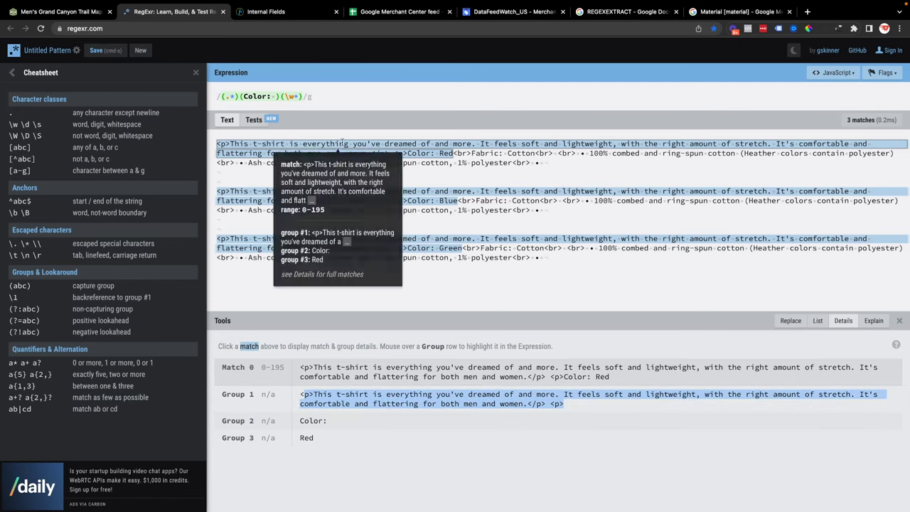
{"action": "left_click", "coordinate": [393, 145]}
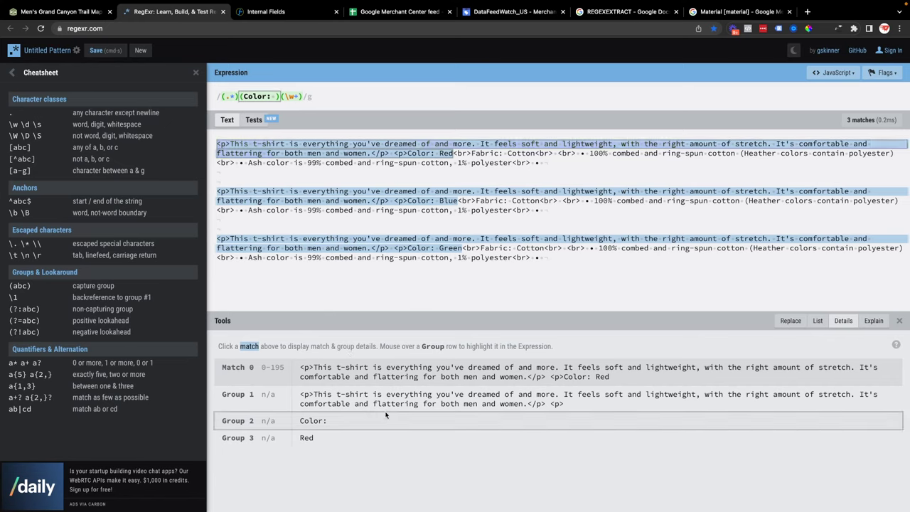
- Append a final capture group "(.*)" after "(\w+)" and copy the whole expression
{"action": "left_click", "coordinate": [310, 98]}
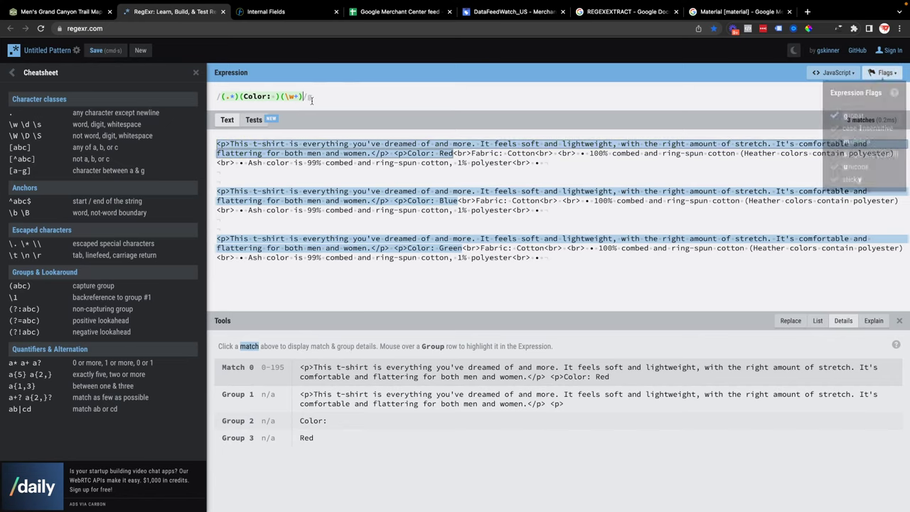
{"action": "type", "text": "()"}
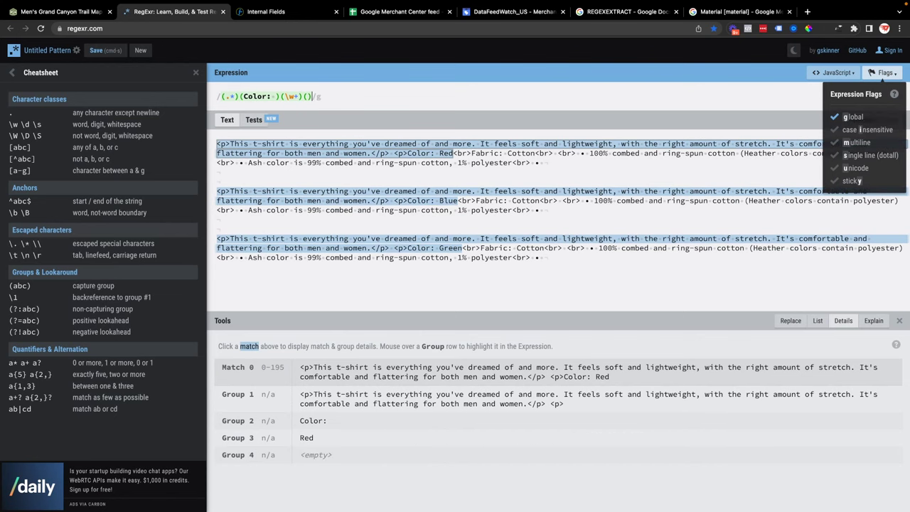
{"action": "type", "text": ".*"}
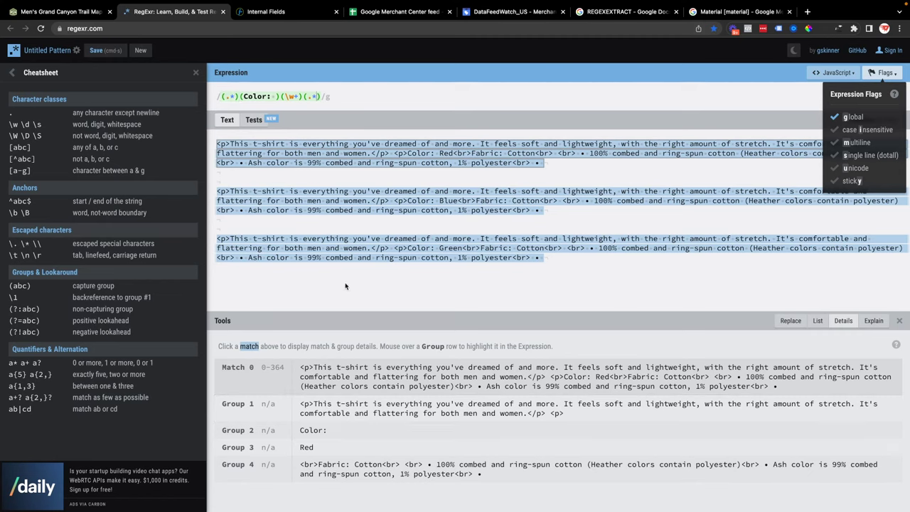
{"action": "left_click", "coordinate": [253, 94]}
{"action": "triple_click", "coordinate": [253, 94]}
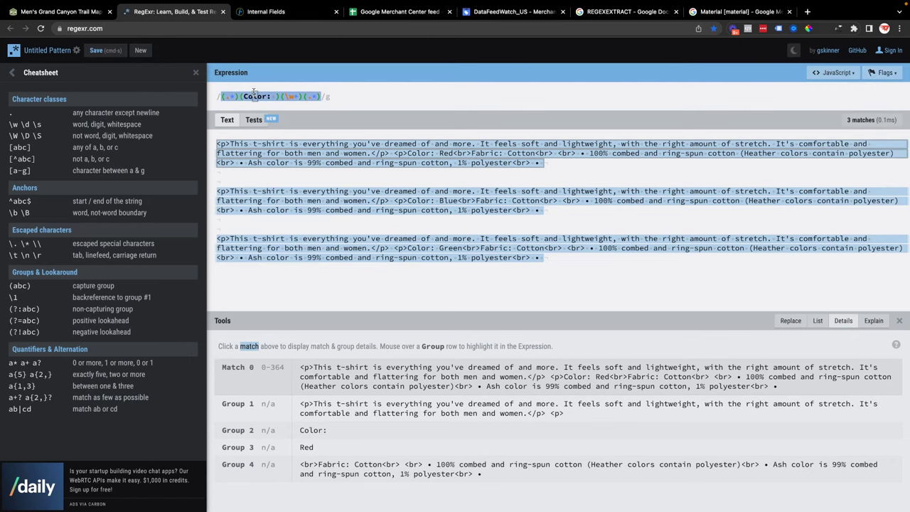
- Switch to DataFeedWatch's internal fields and set the color edit's text to replace to "(.*)(Color: )(\w+)(.*)"
{"action": "left_click", "coordinate": [279, 13]}
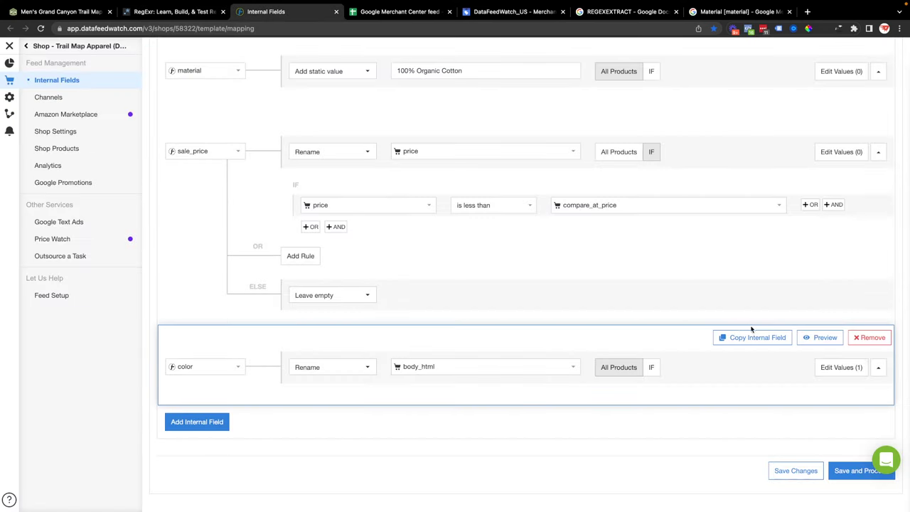
{"action": "left_click", "coordinate": [833, 367]}
{"action": "left_click", "coordinate": [315, 152]}
{"action": "type", "text": "(.*)(Color: )(\\w+)(.*)"}
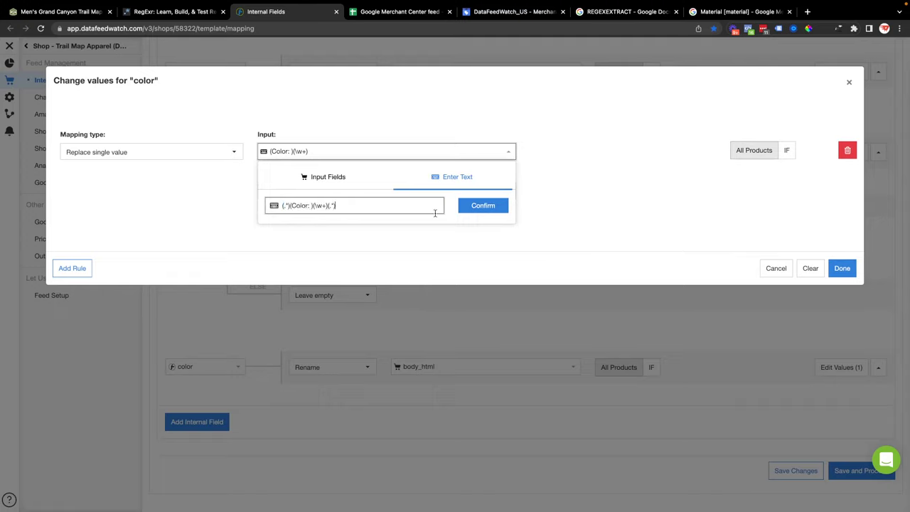
{"action": "left_click", "coordinate": [482, 204]}
- Set the color rule's replacement text to "$3"
{"action": "left_click", "coordinate": [287, 196]}
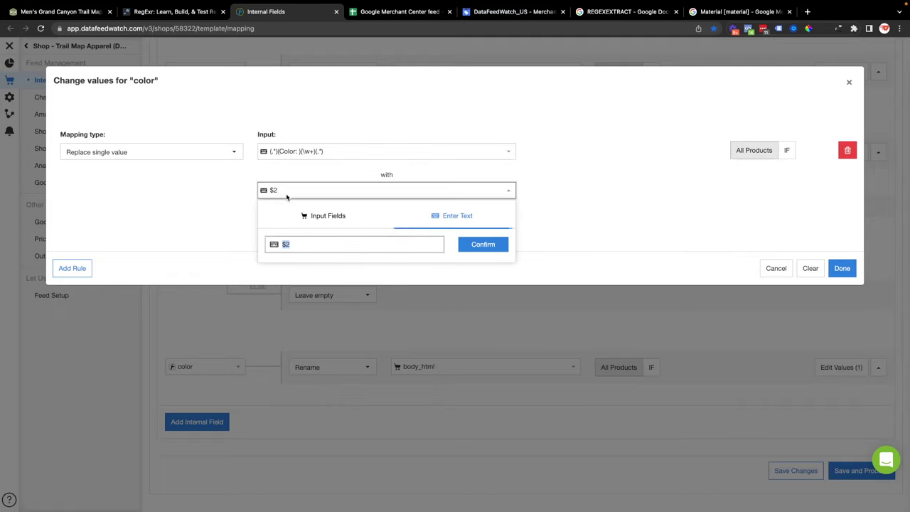
{"action": "key", "text": "Right"}
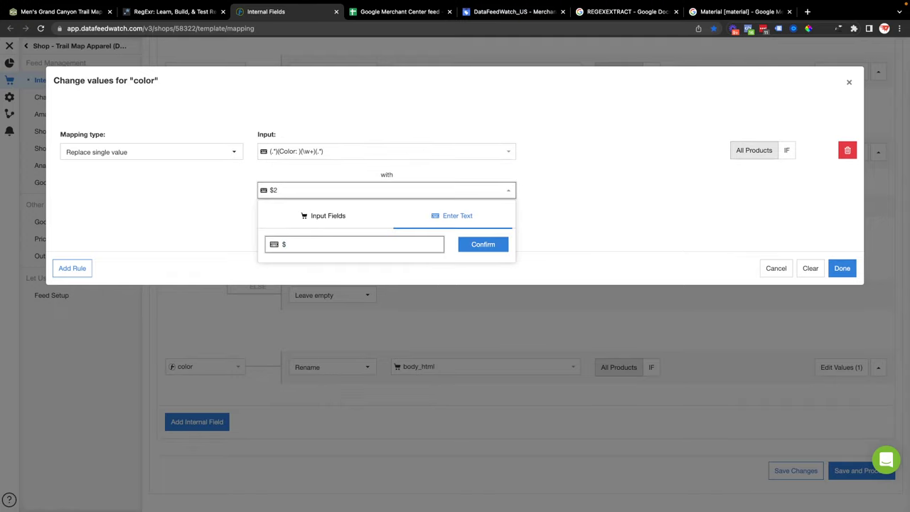
{"action": "left_click", "coordinate": [471, 242]}
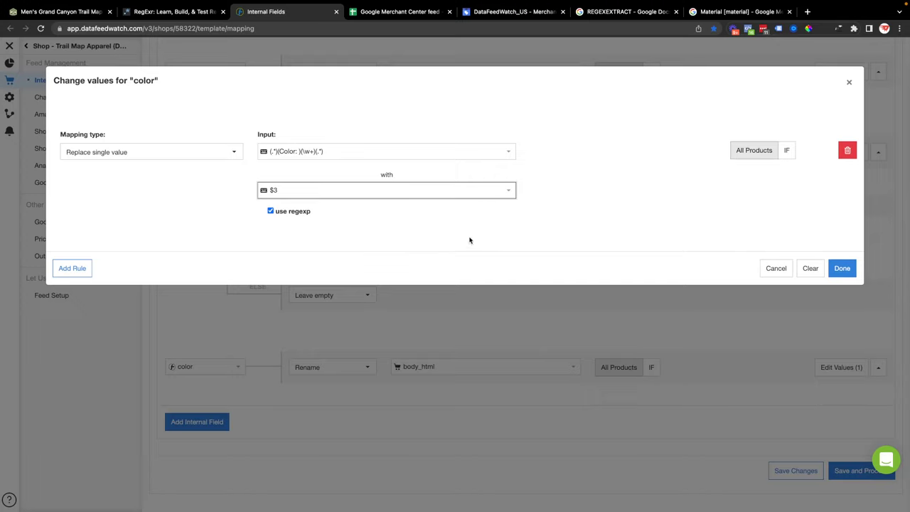
- Review the capture groups in the color rule's regular expression one by one, leaving the text as it is
{"action": "left_click", "coordinate": [311, 149]}
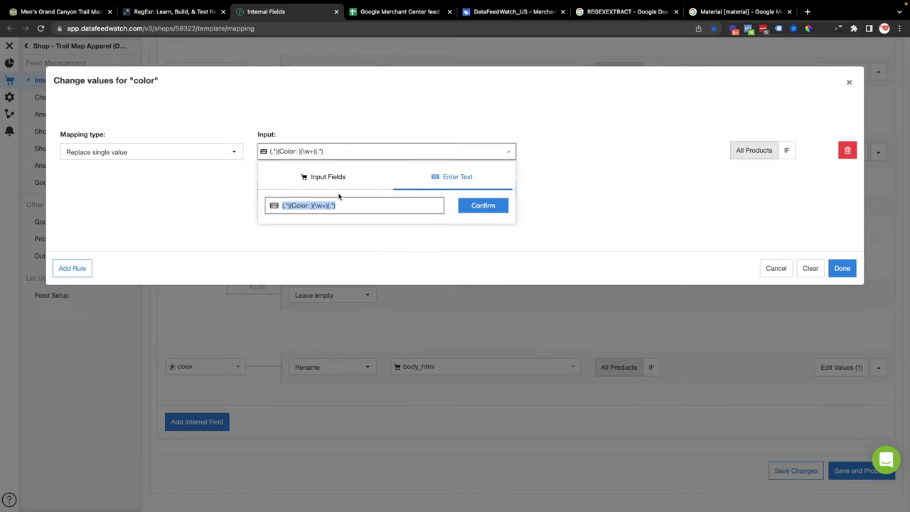
{"action": "key", "text": "Left"}
{"action": "key", "text": "Right"}
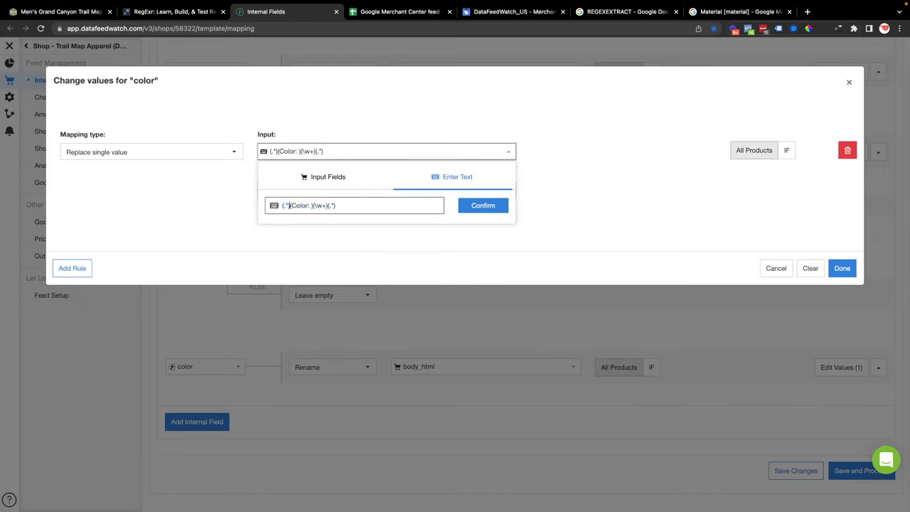
{"action": "key", "text": "shift+Right"}
{"action": "key", "text": "shift+Right"}
{"action": "key", "text": "shift+Right"}
{"action": "key", "text": "shift+Right"}
{"action": "key", "text": "shift+Right"}
{"action": "key", "text": "Right"}
{"action": "key", "text": "shift+Right"}
{"action": "key", "text": "shift+Right"}
{"action": "key", "text": "shift+Right"}
{"action": "left_click", "coordinate": [483, 205]}
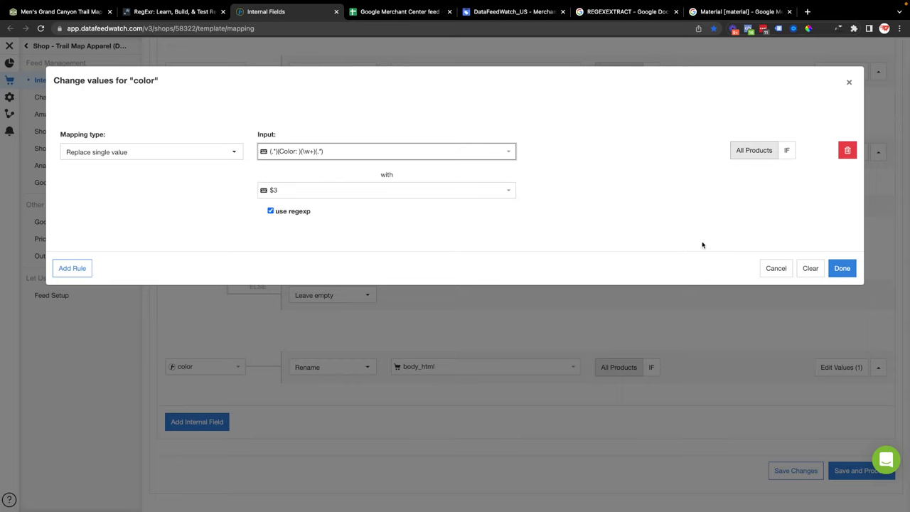
- Apply the color value edit, preview the color field, and search body_html for "blue" to check the outcome value
{"action": "left_click", "coordinate": [839, 270]}
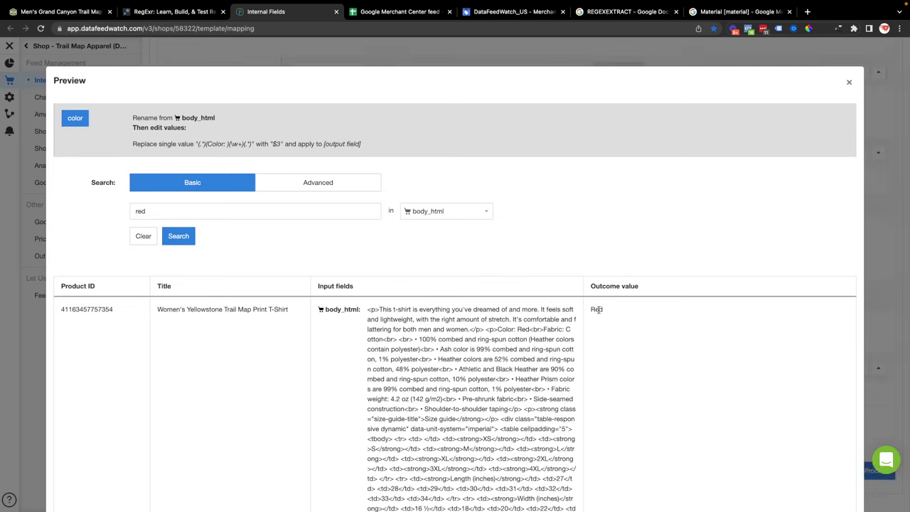
{"action": "double_click", "coordinate": [176, 215]}
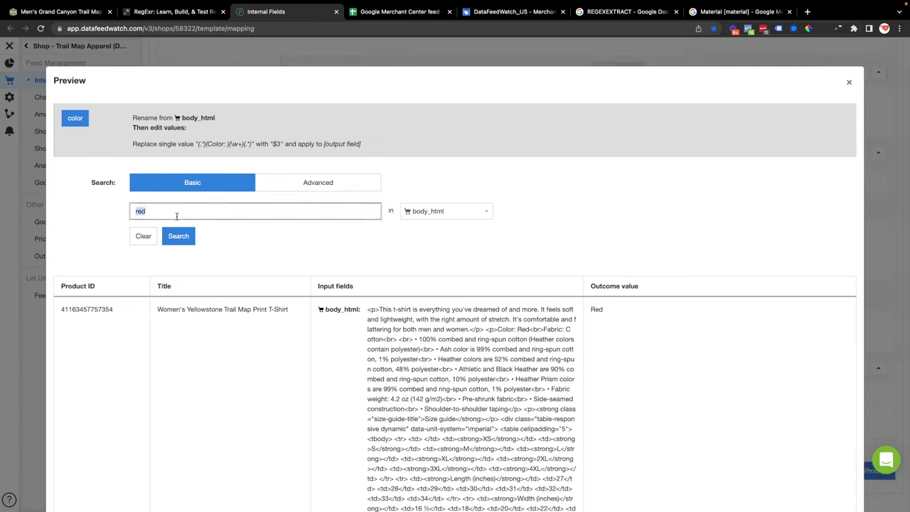
{"action": "type", "text": "blue"}
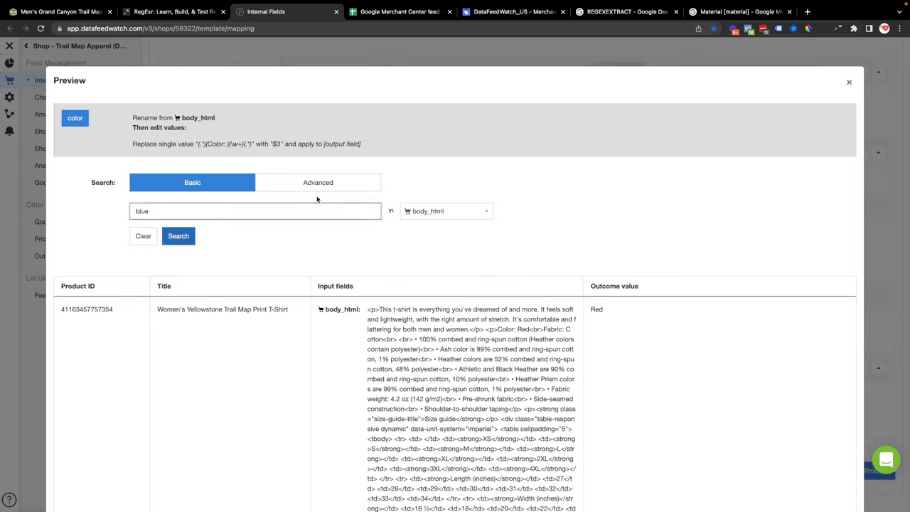
{"action": "left_click", "coordinate": [178, 236]}
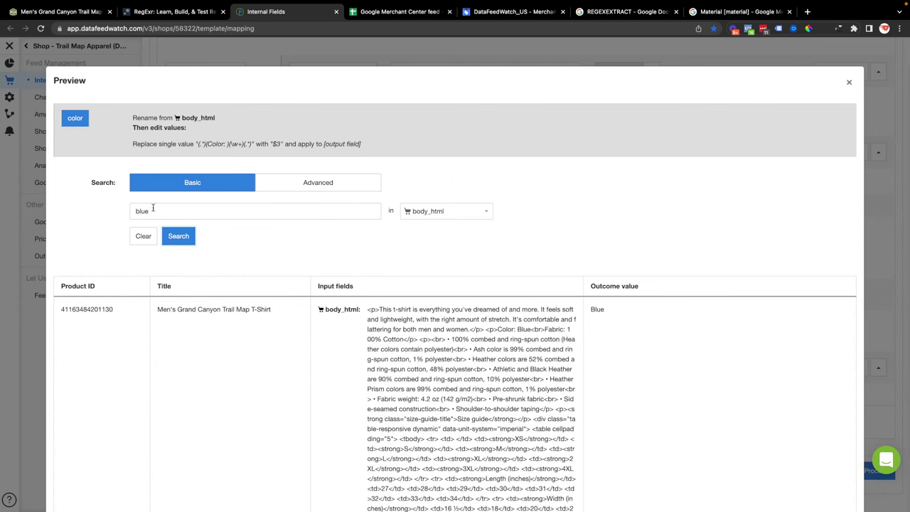
- Search body_html for "green" in the color preview and check the outcome value
{"action": "double_click", "coordinate": [154, 208]}
{"action": "type", "text": "green"}
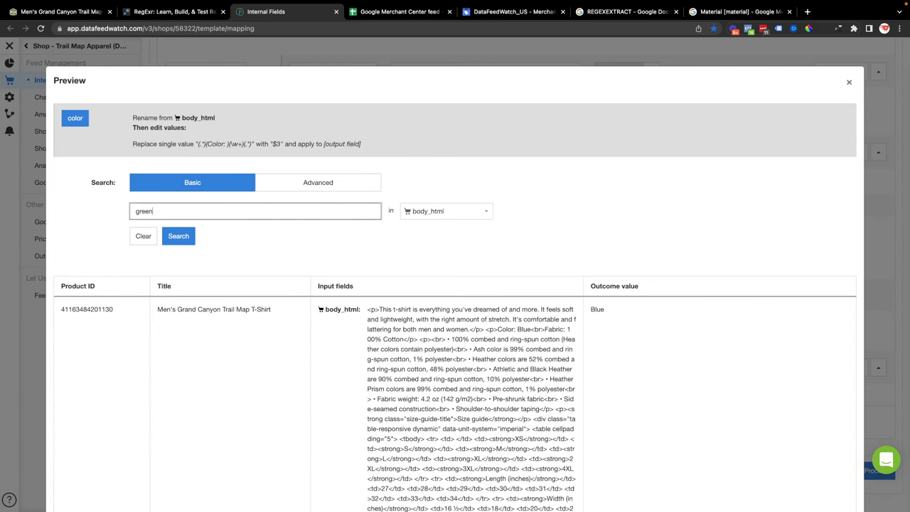
{"action": "left_click", "coordinate": [177, 236]}
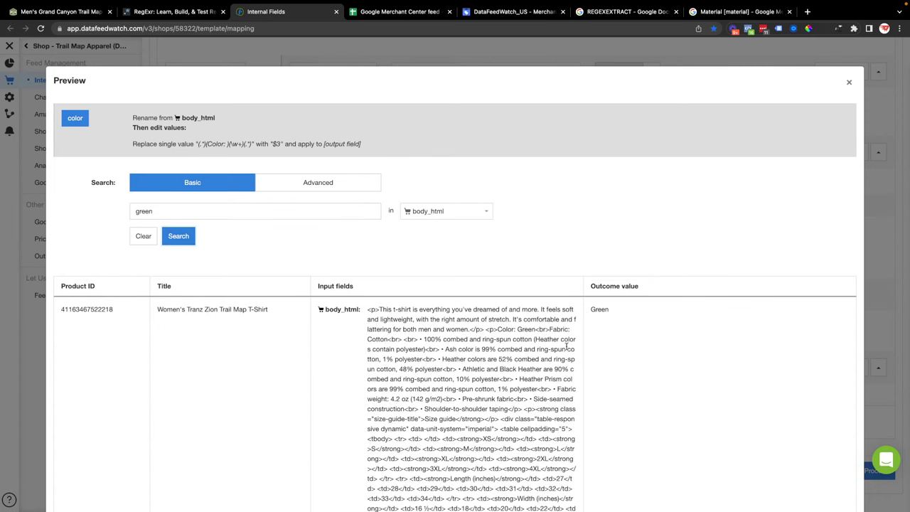
{"action": "double_click", "coordinate": [594, 308]}
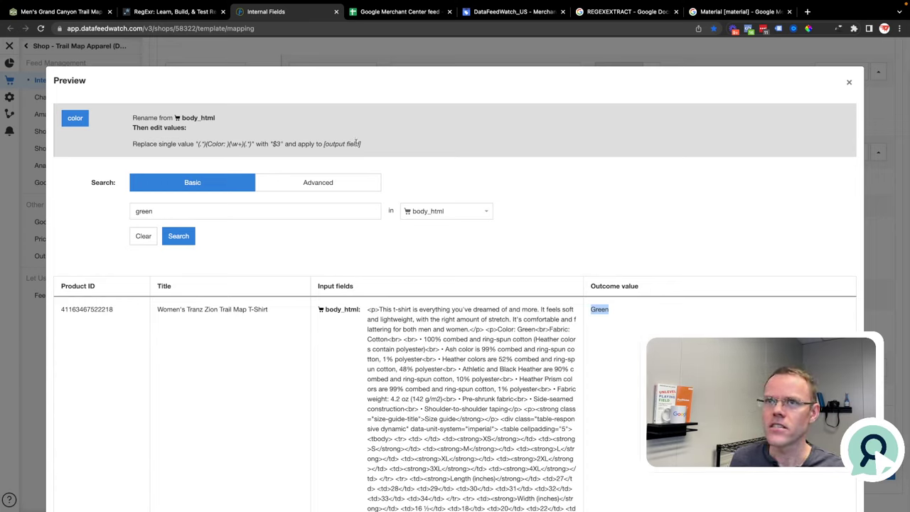
- Return to RegExr and replace "Color" with "Fabric" in the expression's second capture group
{"action": "left_click", "coordinate": [166, 13]}
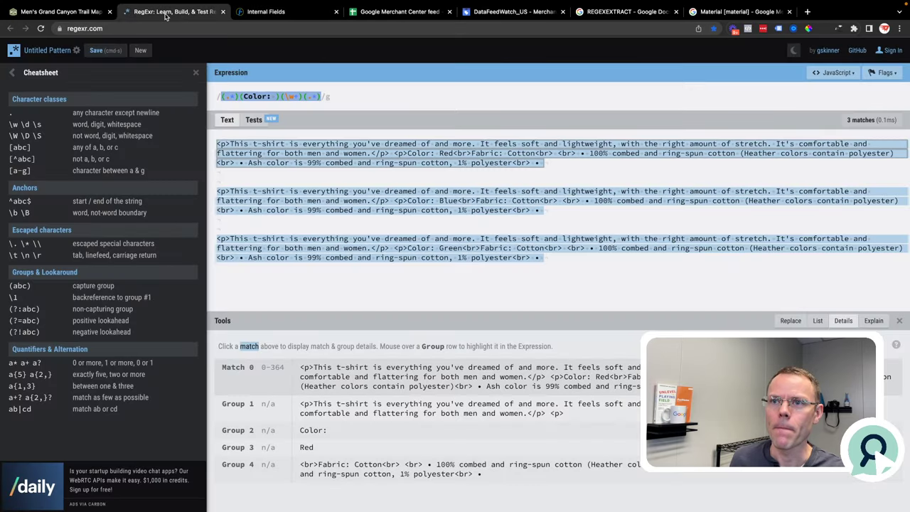
{"action": "double_click", "coordinate": [256, 97]}
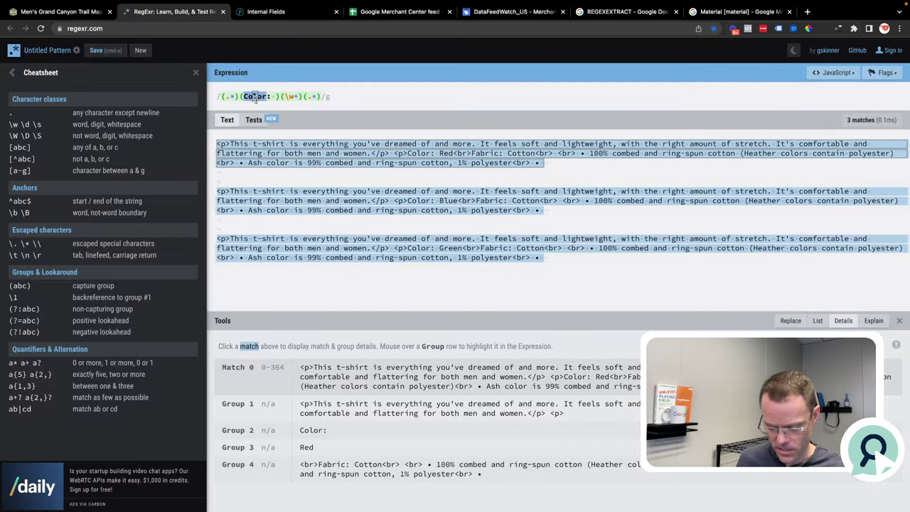
{"action": "key", "text": "BackSpace"}
{"action": "key", "text": "ctrl+z"}
{"action": "key", "text": "BackSpace"}
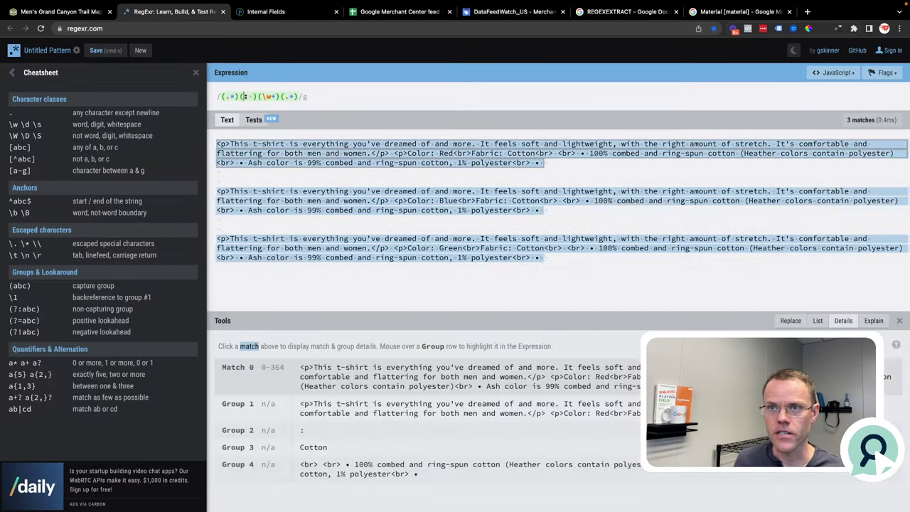
{"action": "type", "text": "Fabric"}
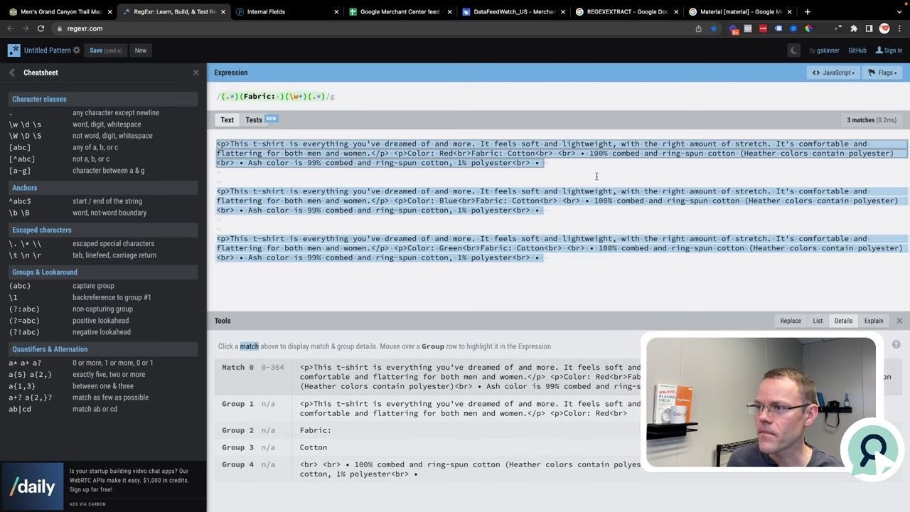
- Change the fabric in the blue T-shirt's test description to "Suede"
{"action": "double_click", "coordinate": [525, 201]}
{"action": "type", "text": "Su"}
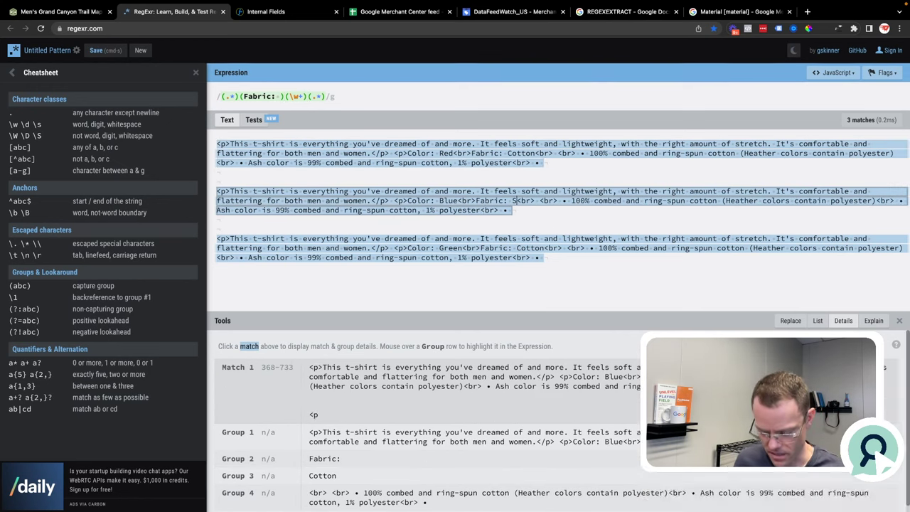
{"action": "type", "text": "ede"}
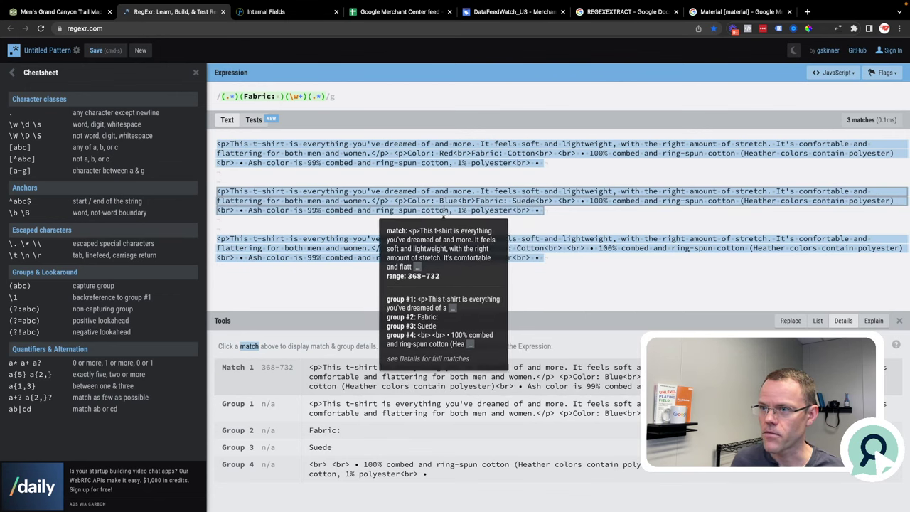
- Change the fabric in the green T-shirt's test description to "Polyester"
{"action": "double_click", "coordinate": [533, 248]}
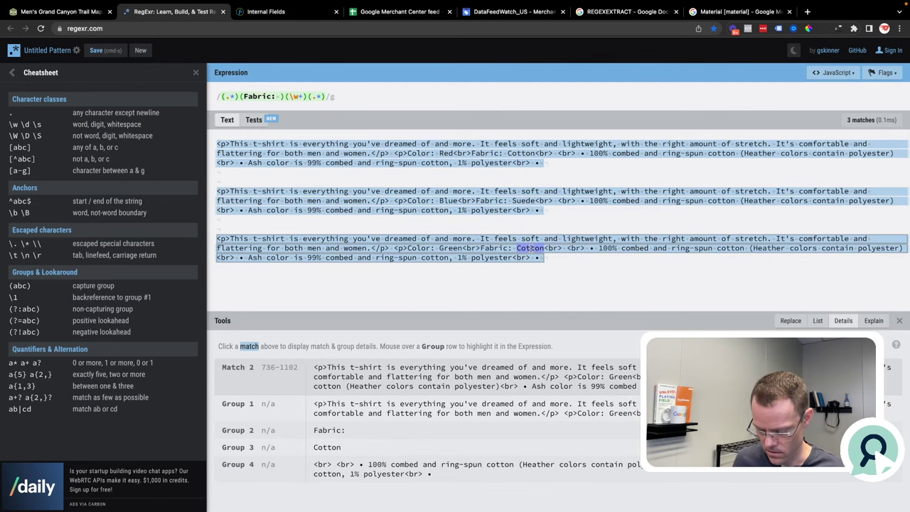
{"action": "type", "text": "Pokyets"}
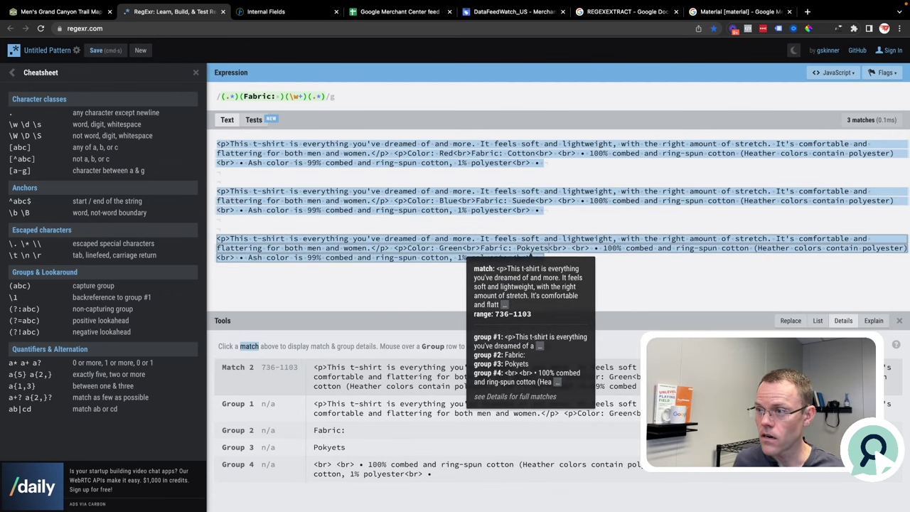
{"action": "key", "text": "BackSpace"}
{"action": "key", "text": "BackSpace"}
{"action": "key", "text": "BackSpace"}
{"action": "key", "text": "BackSpace"}
{"action": "key", "text": "BackSpace"}
{"action": "type", "text": "lye"}
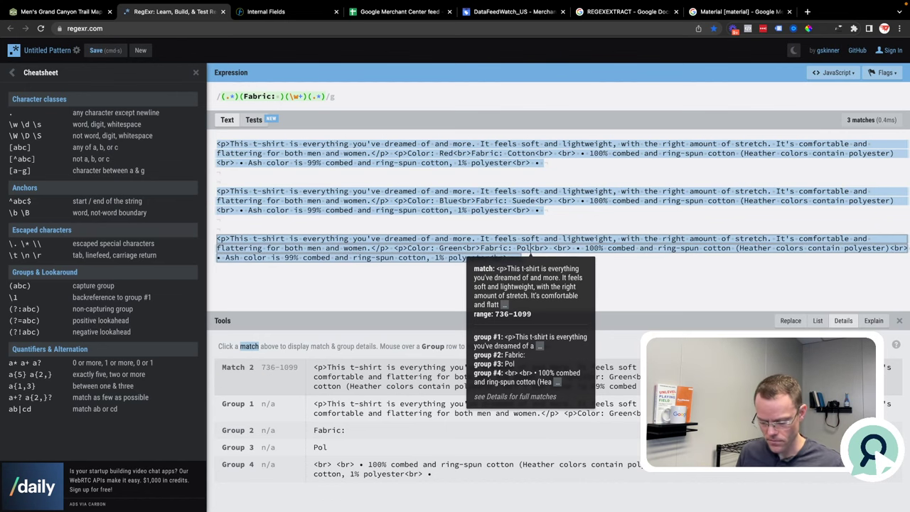
{"action": "type", "text": "ster"}
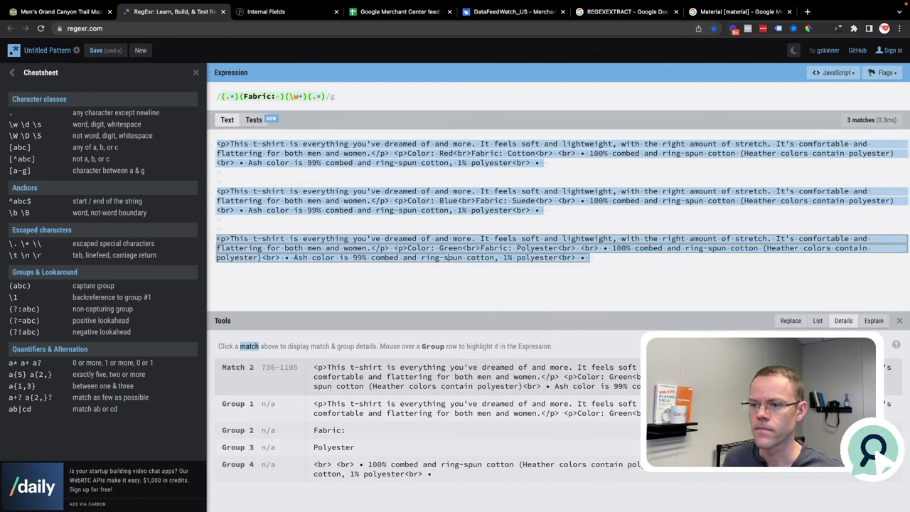
{"action": "left_click", "coordinate": [448, 258]}
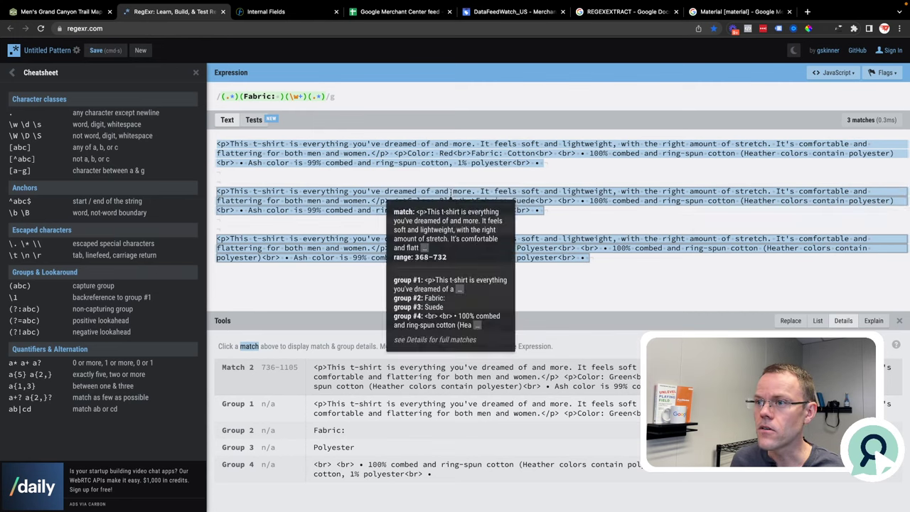
- List only the third capture group of every match, using the list pattern $3\n
{"action": "left_click", "coordinate": [817, 320]}
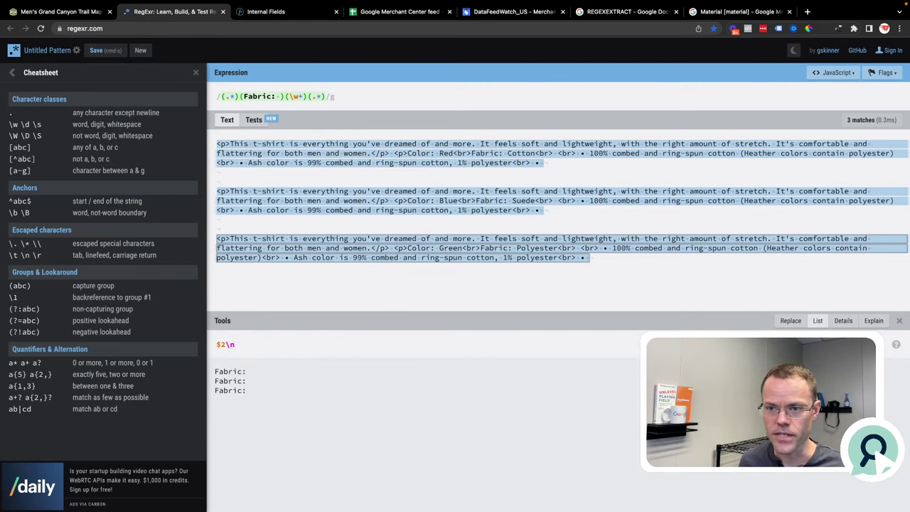
{"action": "key", "text": "BackSpace"}
{"action": "type", "text": "3"}
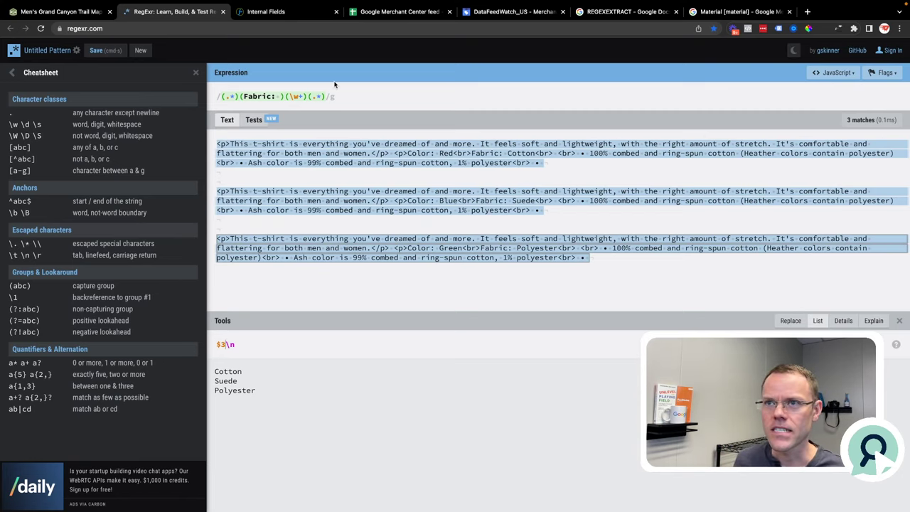
- Copy the Fabric expression into DataFeedWatch as the color field's replace input, (.*)(Fabric: )(\w+)(.*), and apply the value edit
{"action": "triple_click", "coordinate": [314, 96]}
{"action": "key", "text": "super+c"}
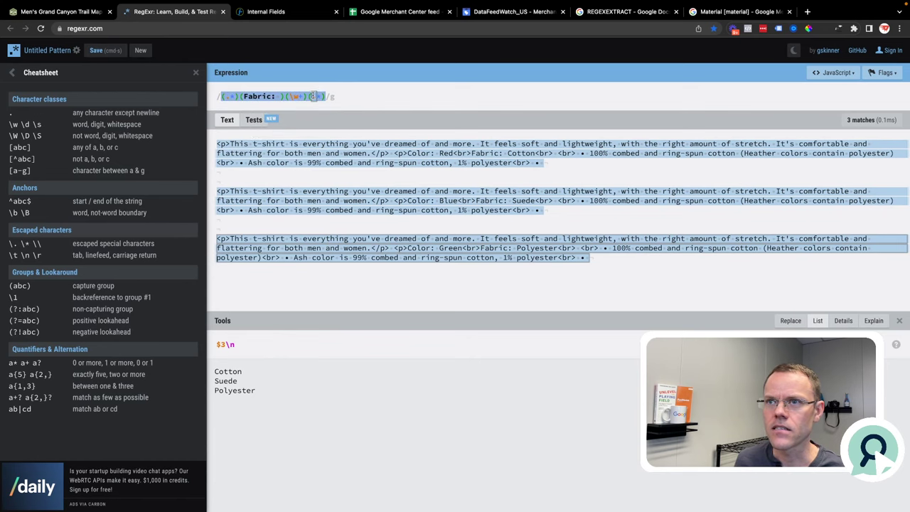
{"action": "left_click", "coordinate": [259, 14]}
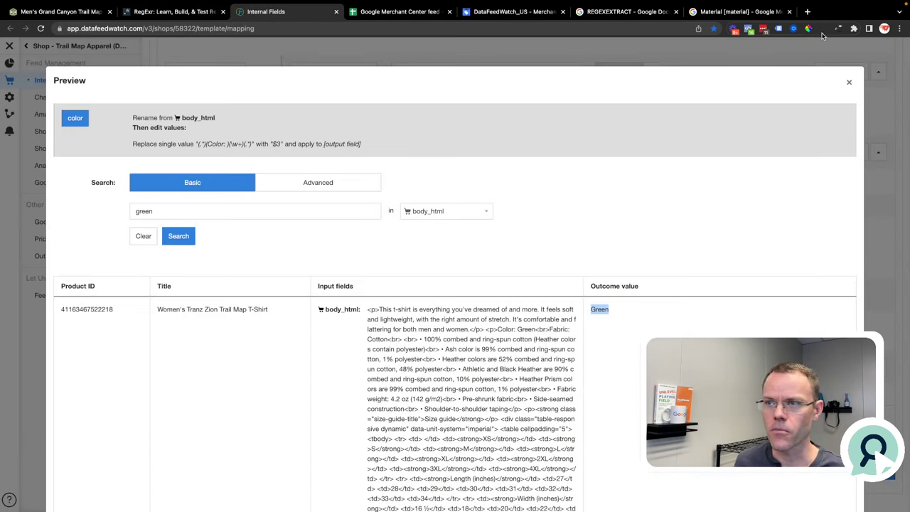
{"action": "left_click", "coordinate": [848, 82]}
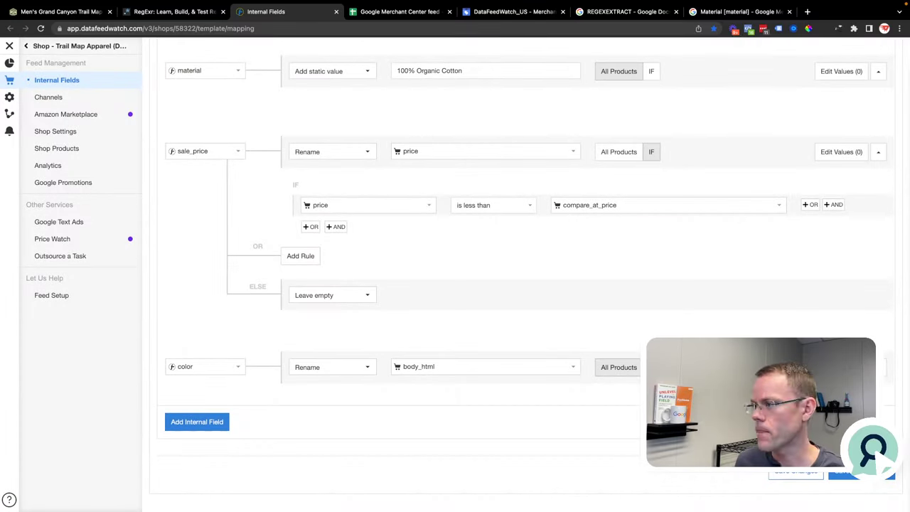
{"action": "left_click", "coordinate": [820, 337]}
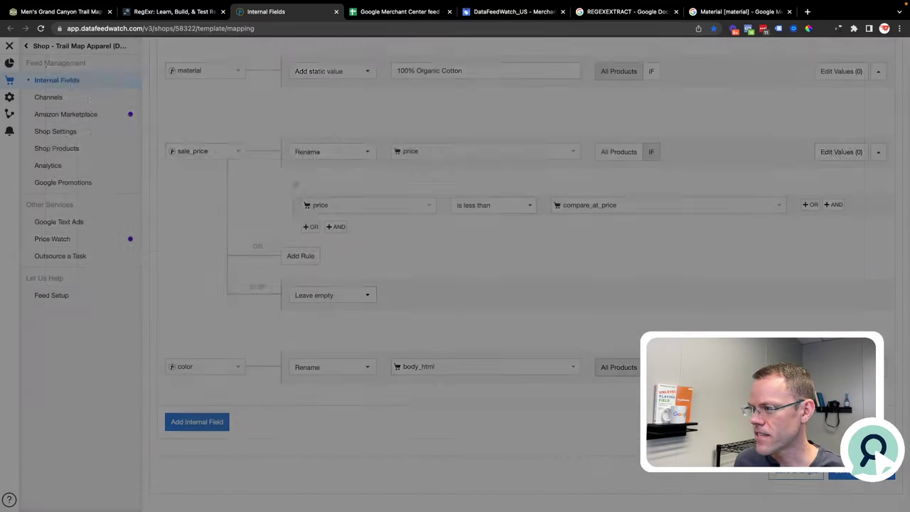
{"action": "left_click", "coordinate": [357, 153]}
{"action": "key", "text": "super+v"}
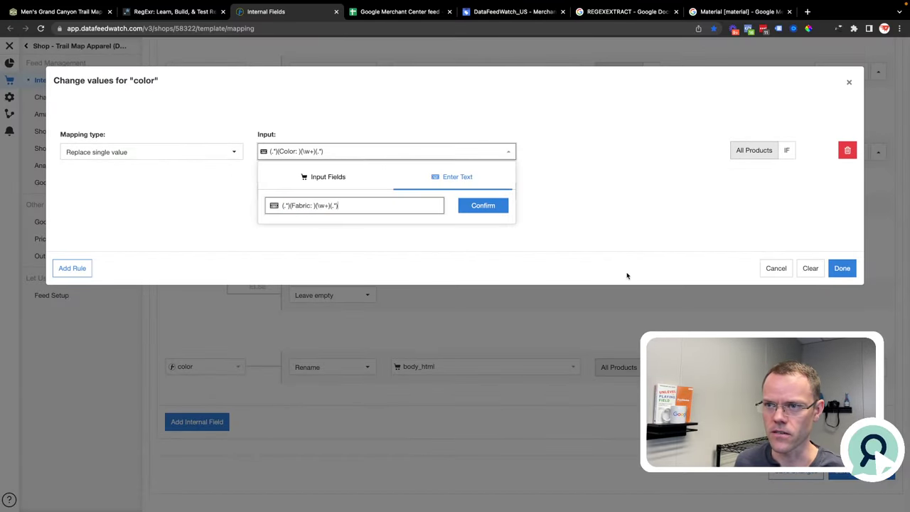
{"action": "left_click", "coordinate": [484, 206]}
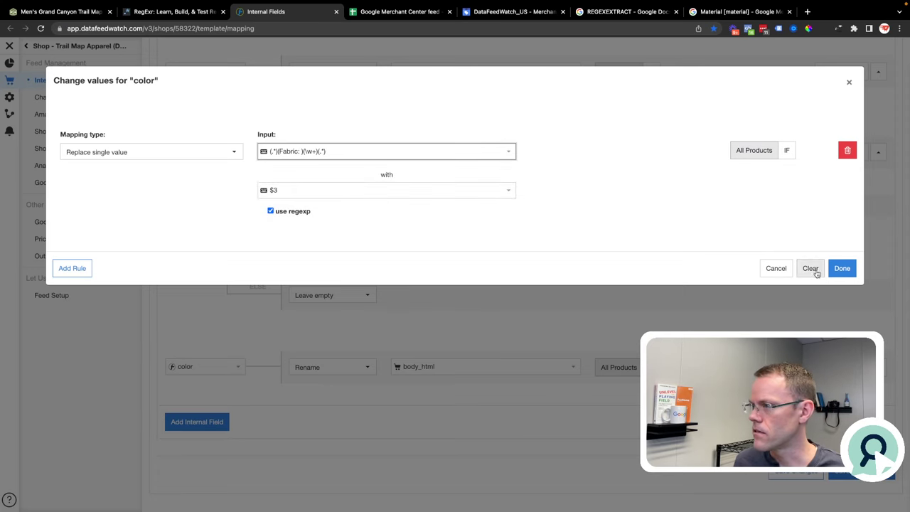
{"action": "left_click", "coordinate": [841, 268]}
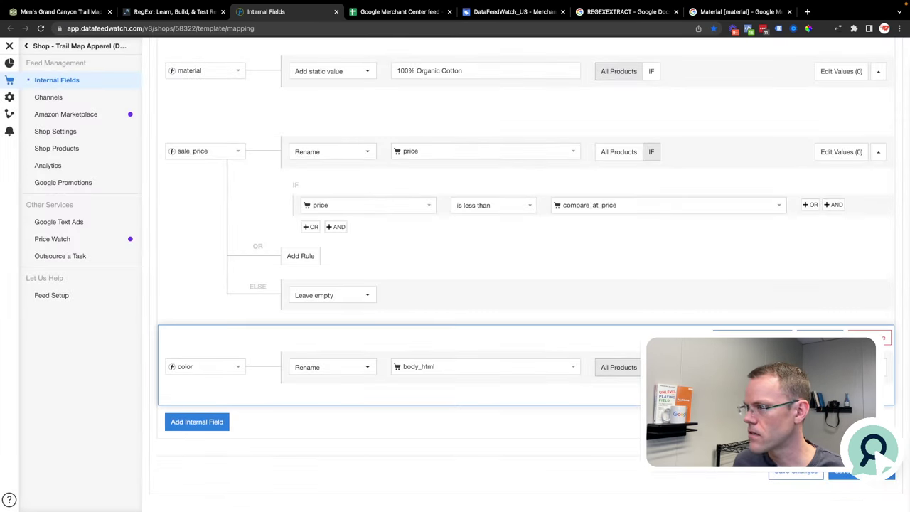
- Preview the color field with the Fabric expression and search body_html for "red" to check the outcome value
{"action": "left_click", "coordinate": [820, 332]}
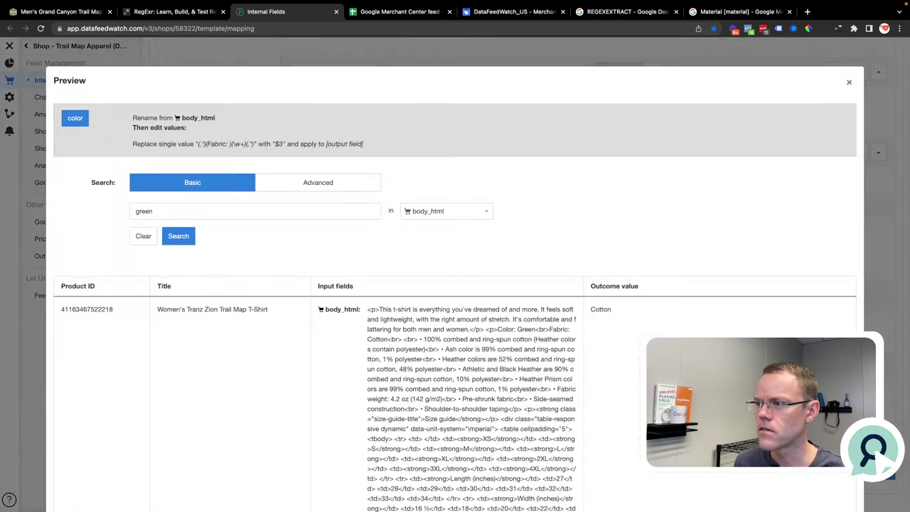
{"action": "double_click", "coordinate": [592, 308]}
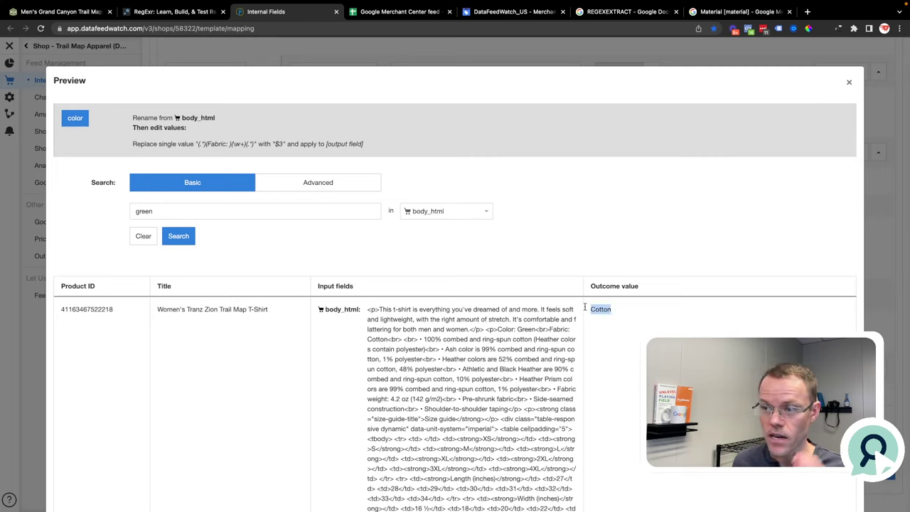
{"action": "double_click", "coordinate": [190, 211]}
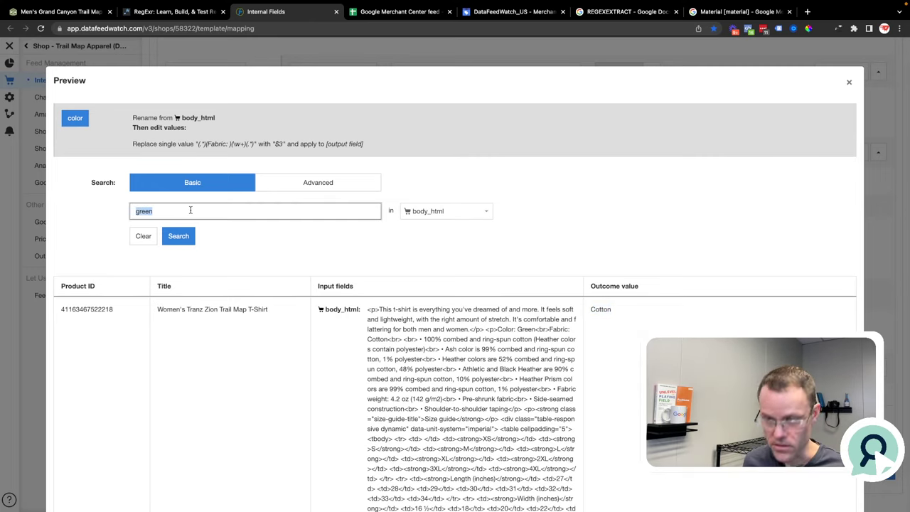
{"action": "type", "text": "red"}
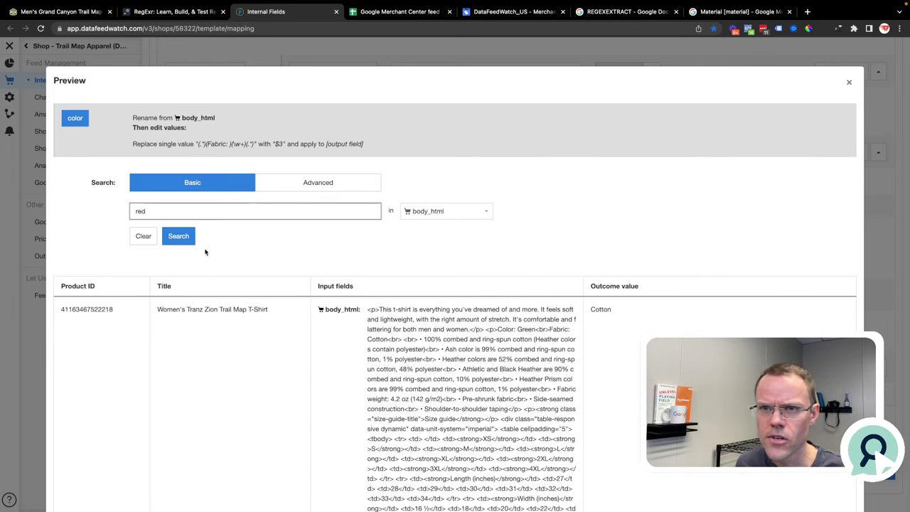
{"action": "left_click", "coordinate": [179, 237]}
- Search body_html for "green" in the color preview, compare with the RegExr matches, and close the preview
{"action": "double_click", "coordinate": [162, 210]}
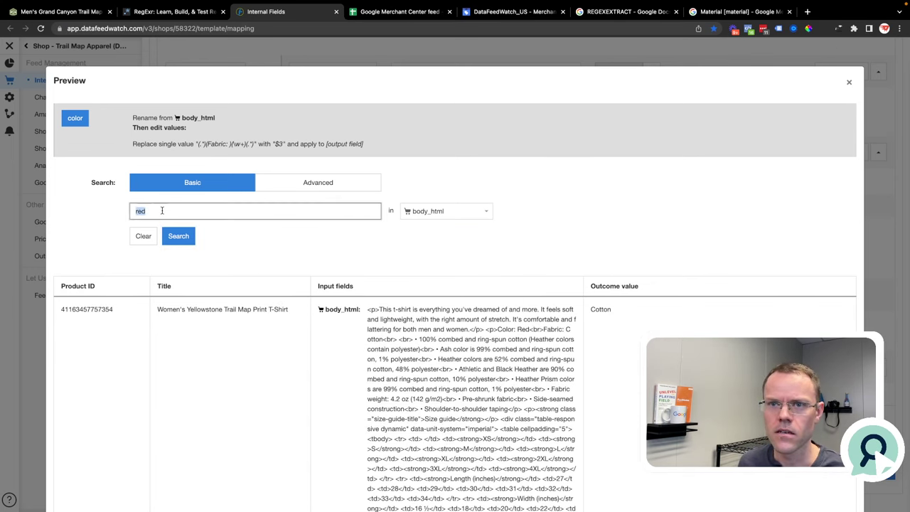
{"action": "type", "text": "green"}
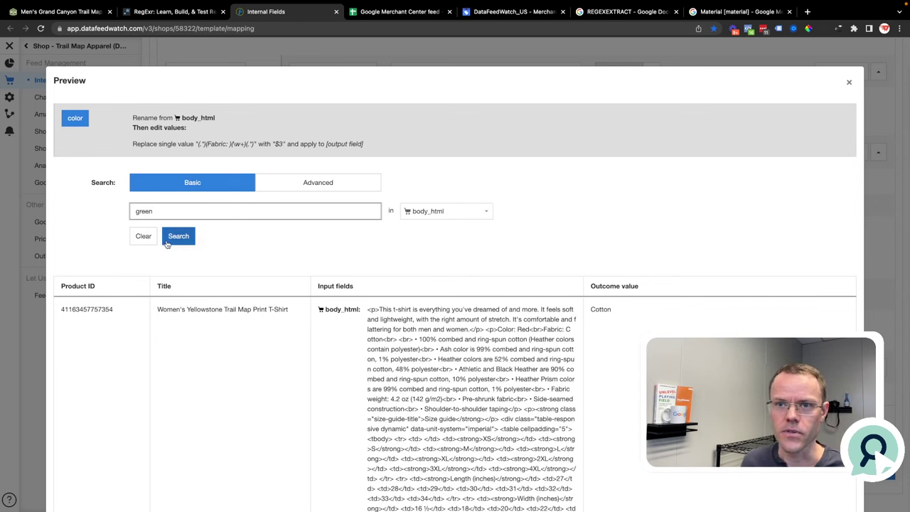
{"action": "left_click", "coordinate": [178, 236]}
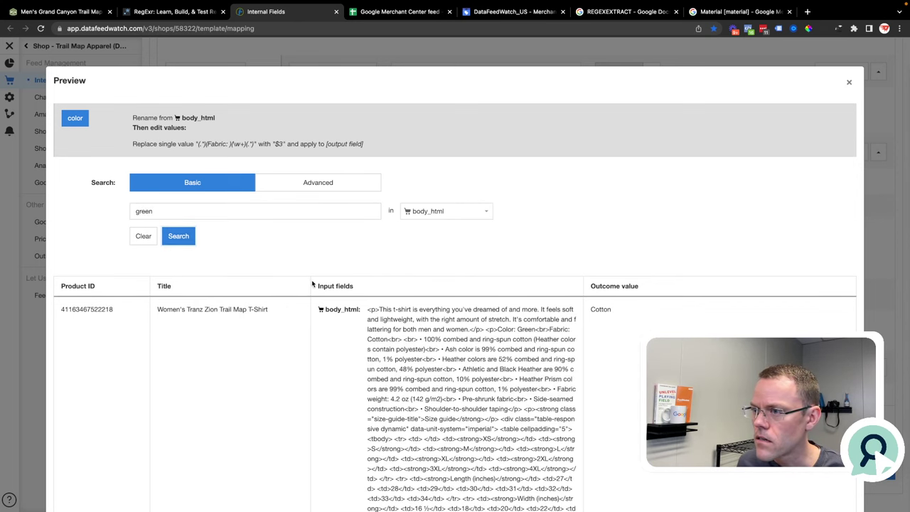
{"action": "double_click", "coordinate": [146, 210]}
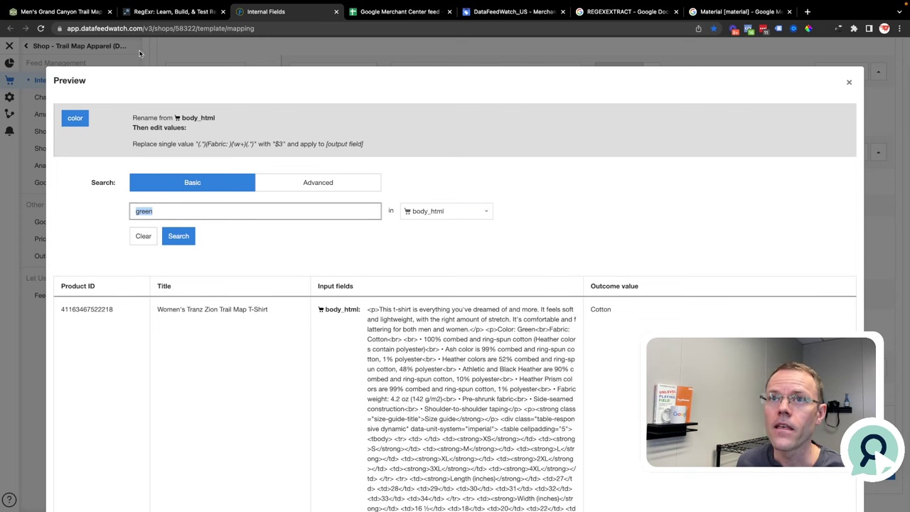
{"action": "left_click", "coordinate": [173, 12]}
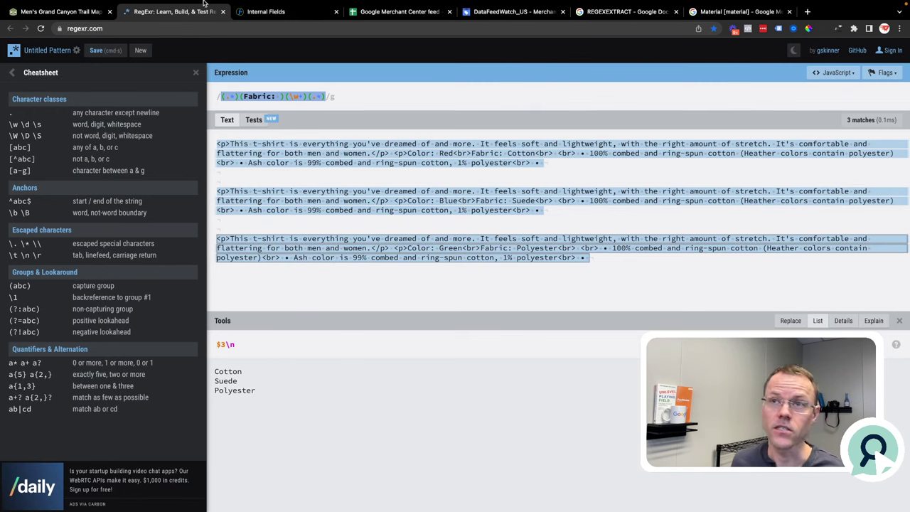
{"action": "left_click", "coordinate": [270, 11]}
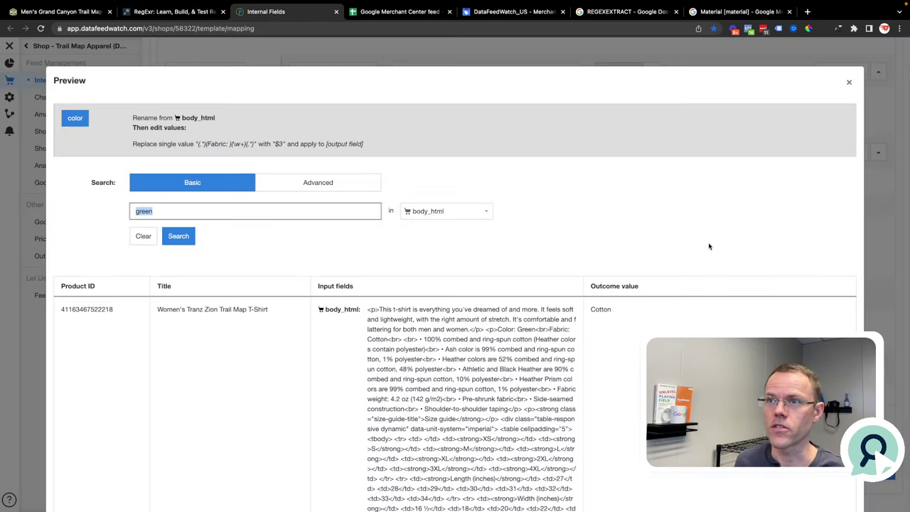
{"action": "left_click", "coordinate": [849, 83]}
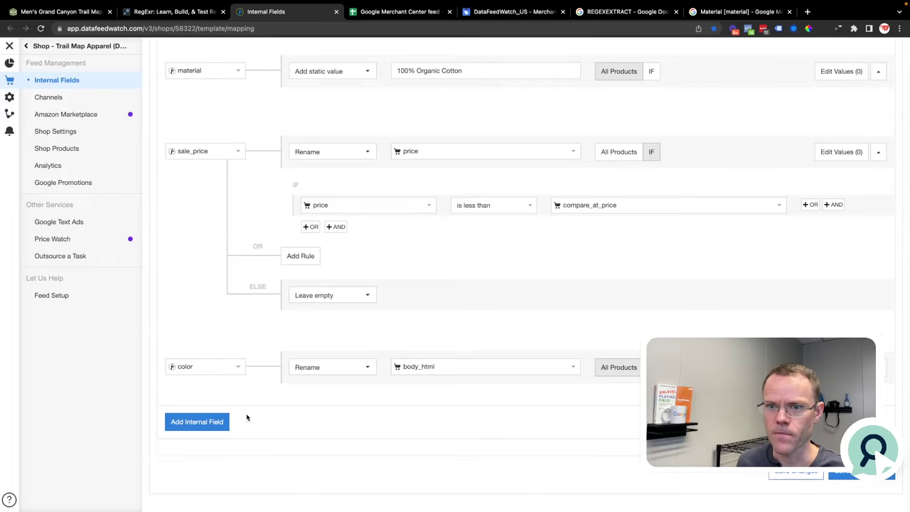
- Add a new internal field below color and name it "material"
{"action": "left_click", "coordinate": [197, 422]}
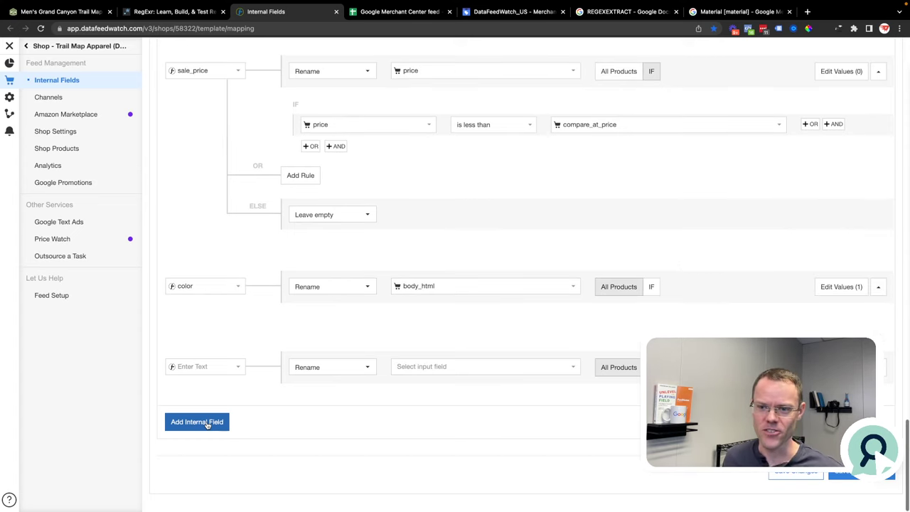
{"action": "left_click", "coordinate": [190, 369]}
{"action": "type", "text": "material"}
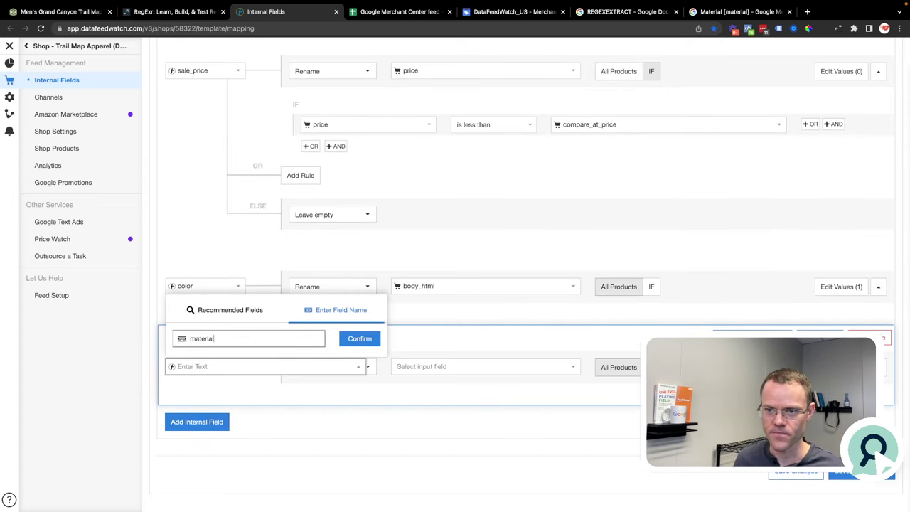
{"action": "left_click", "coordinate": [344, 345]}
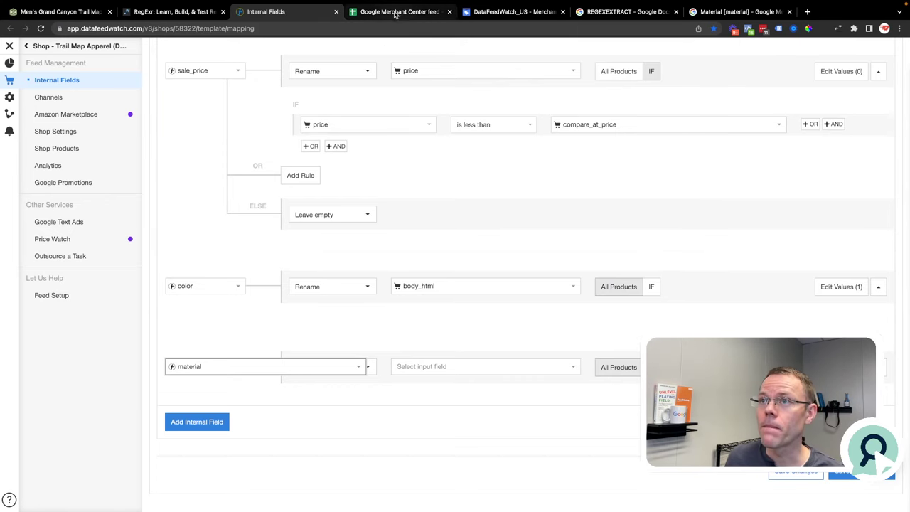
- Switch to the Google Merchant Center feed spreadsheet in Google Sheets and examine the sample REGEXEXTRACT formula in B18
{"action": "left_click", "coordinate": [397, 16]}
{"action": "left_click", "coordinate": [411, 215]}
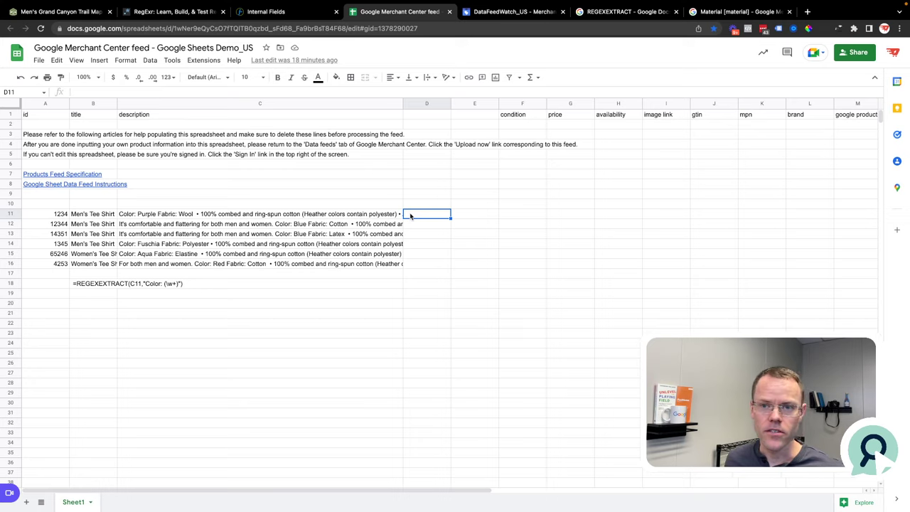
{"action": "left_click", "coordinate": [88, 286]}
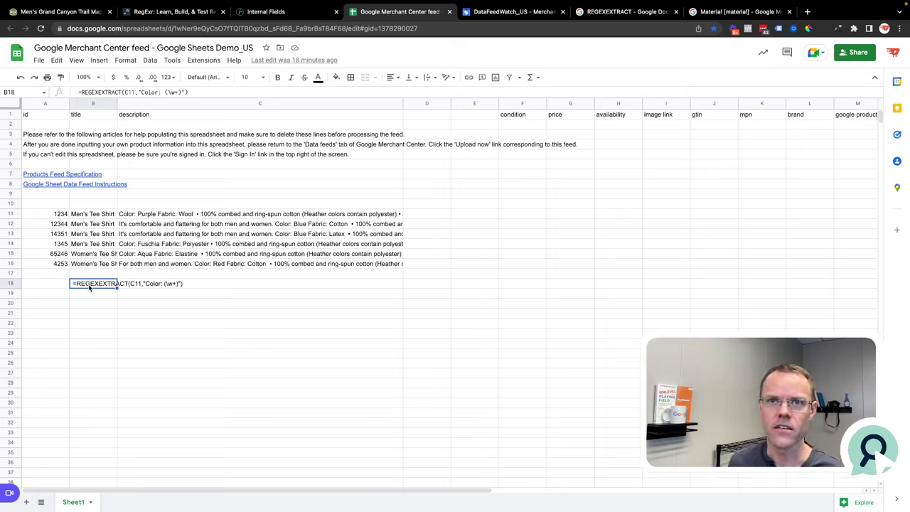
- Enter the formula =REGEXEXTRACT(C11,"Color: (\w+)") in D11 to extract the color from the first product description
{"action": "left_click", "coordinate": [431, 215]}
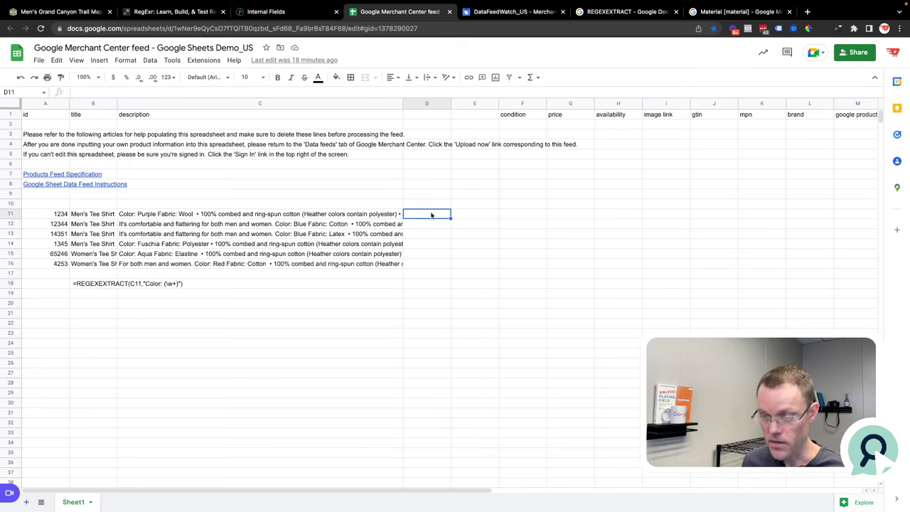
{"action": "type", "text": "=regex"}
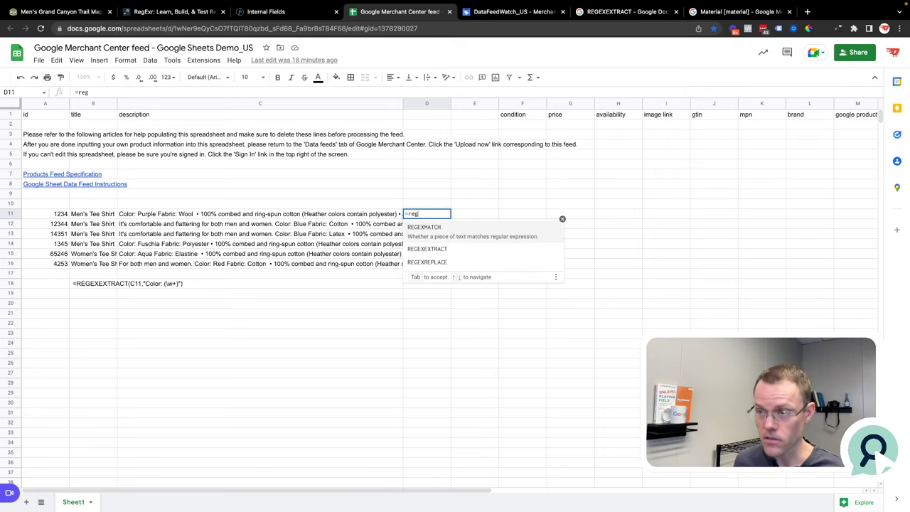
{"action": "key", "text": "Down"}
{"action": "key", "text": "Tab"}
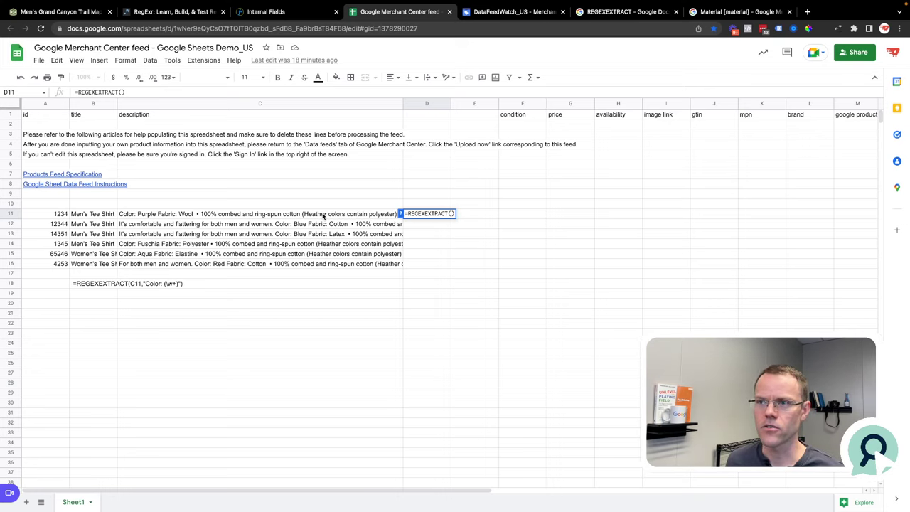
{"action": "type", "text": "C11"}
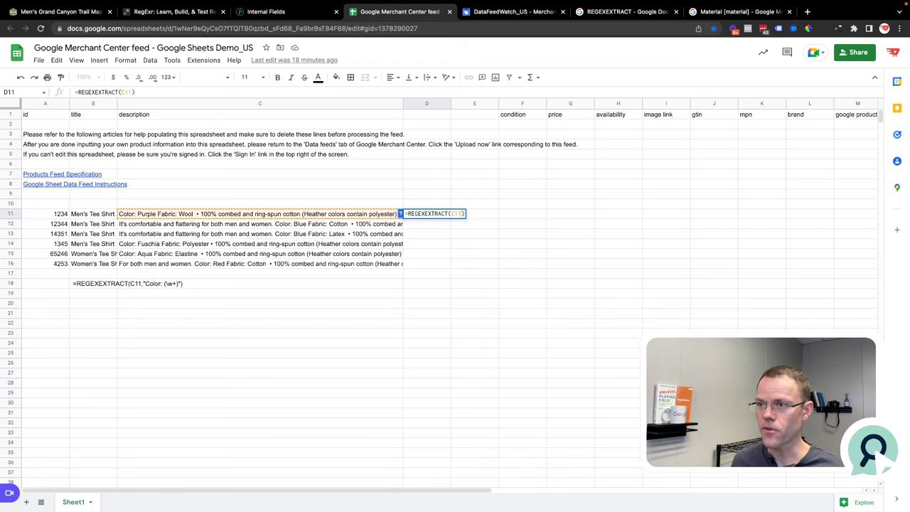
{"action": "type", "text": ", "}
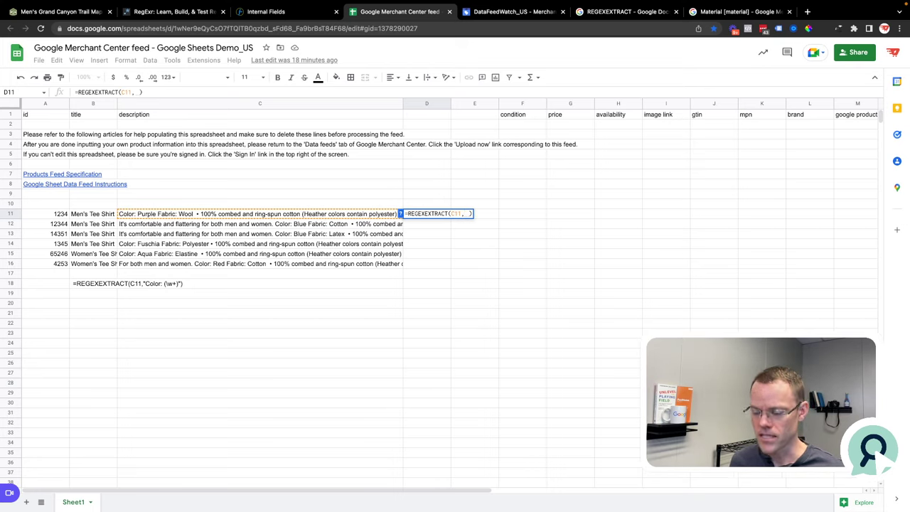
{"action": "type", "text": "\"\""}
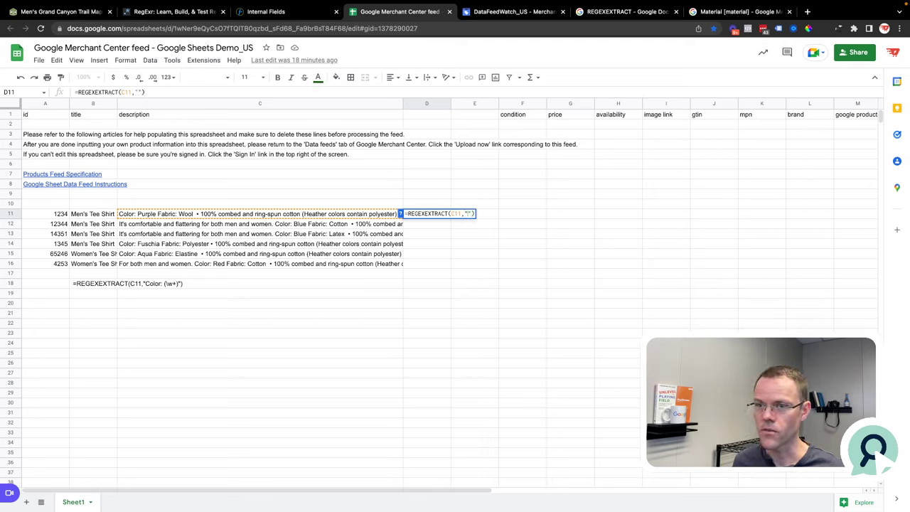
{"action": "type", "text": "C"}
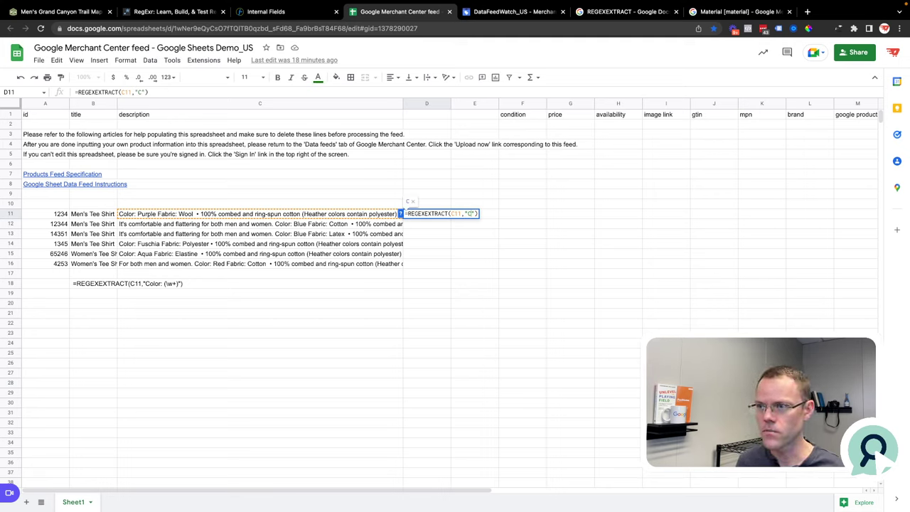
{"action": "type", "text": "olor: "}
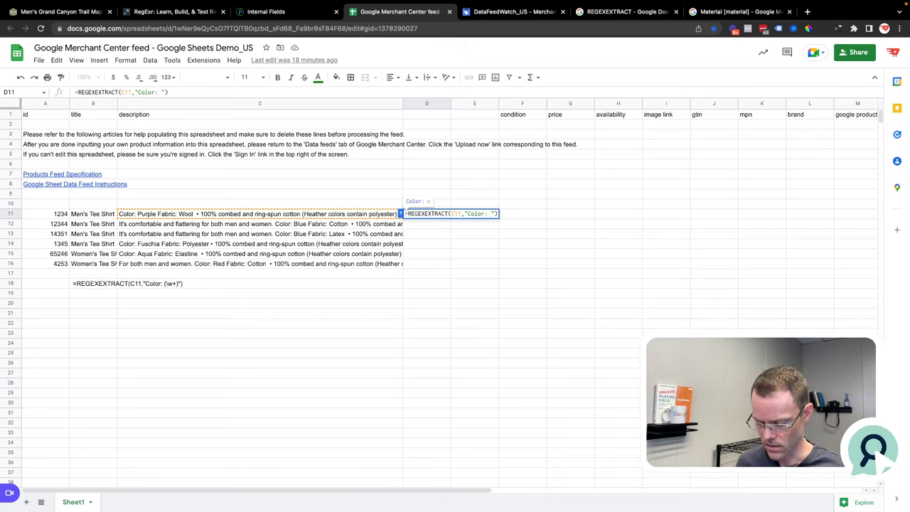
{"action": "type", "text": "("}
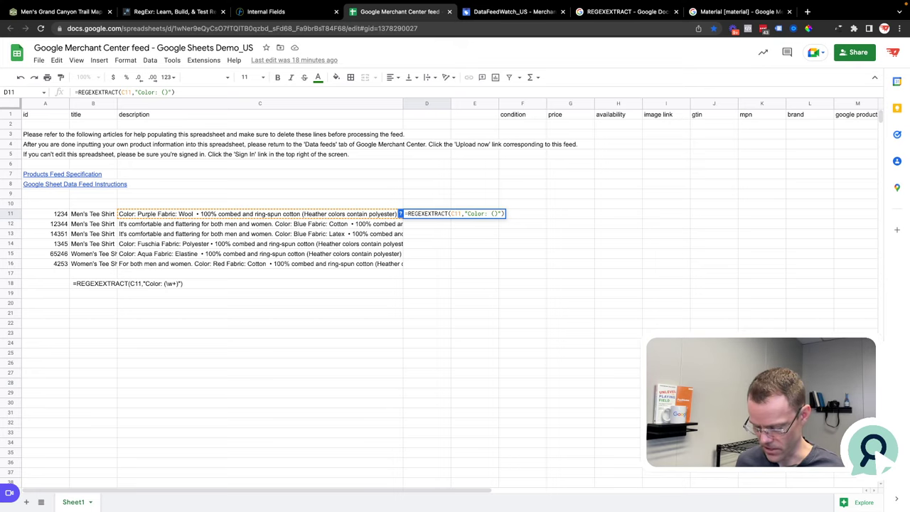
{"action": "type", "text": "\\w+"}
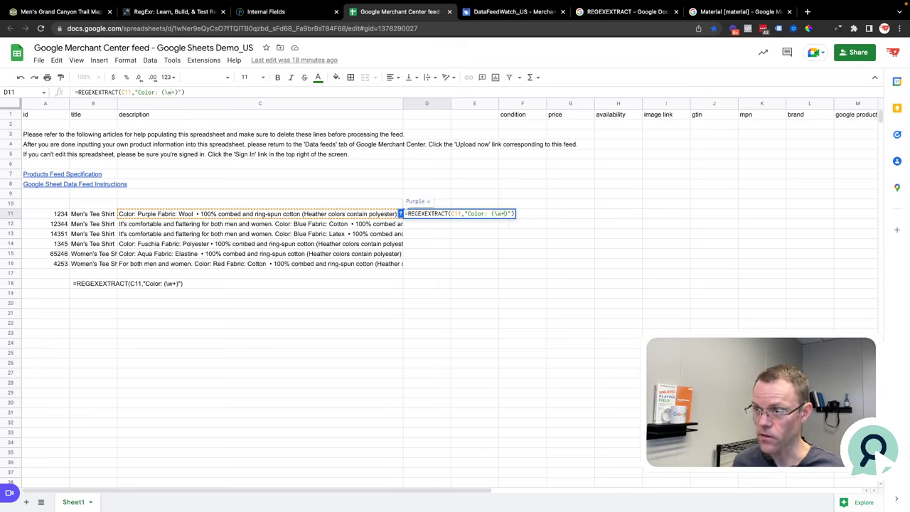
{"action": "key", "text": "Tab"}
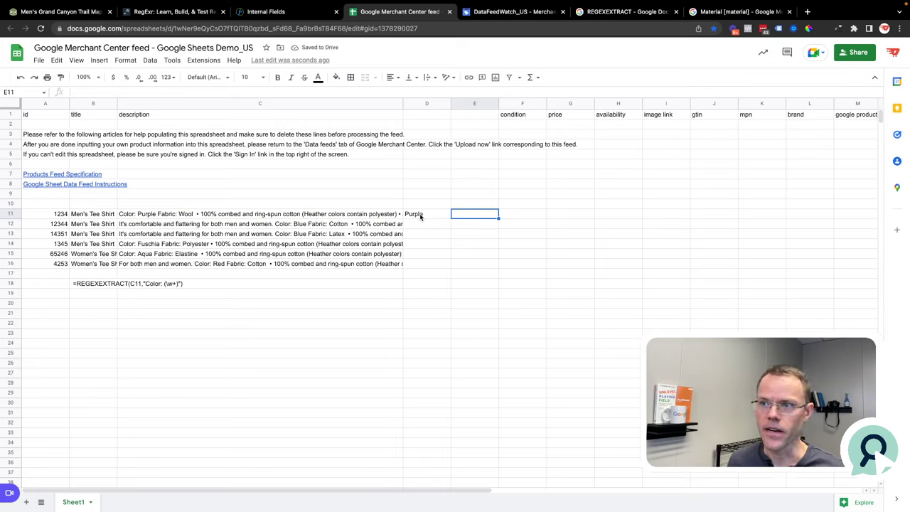
- Enclose "Color: " in its own capture group in D11's formula, giving the pattern "(Color: )(\w+)"
{"action": "left_click", "coordinate": [420, 217]}
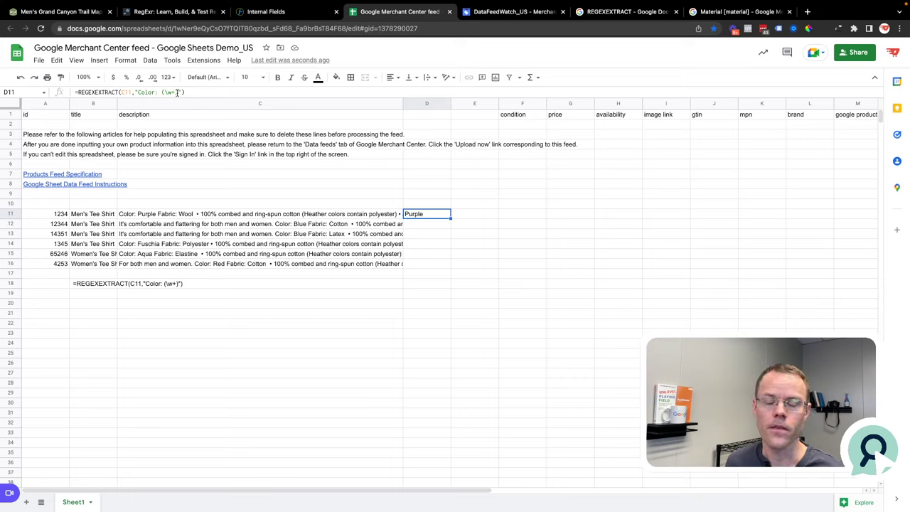
{"action": "left_click_drag", "start_coordinate": [177, 93], "coordinate": [161, 92]}
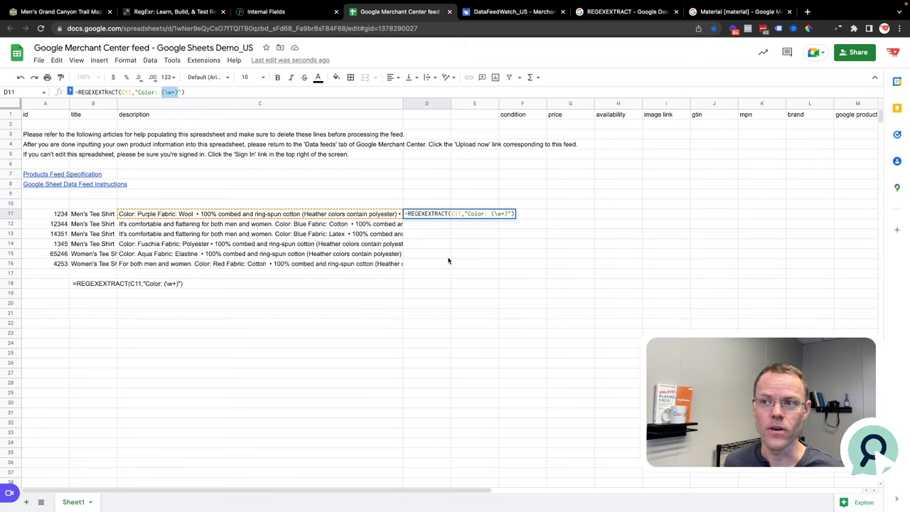
{"action": "left_click", "coordinate": [467, 214]}
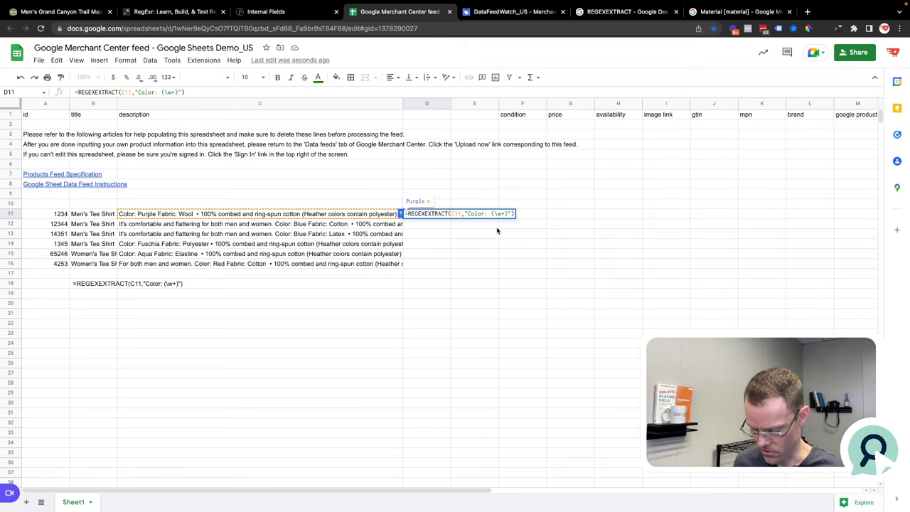
{"action": "type", "text": "(\\w+"}
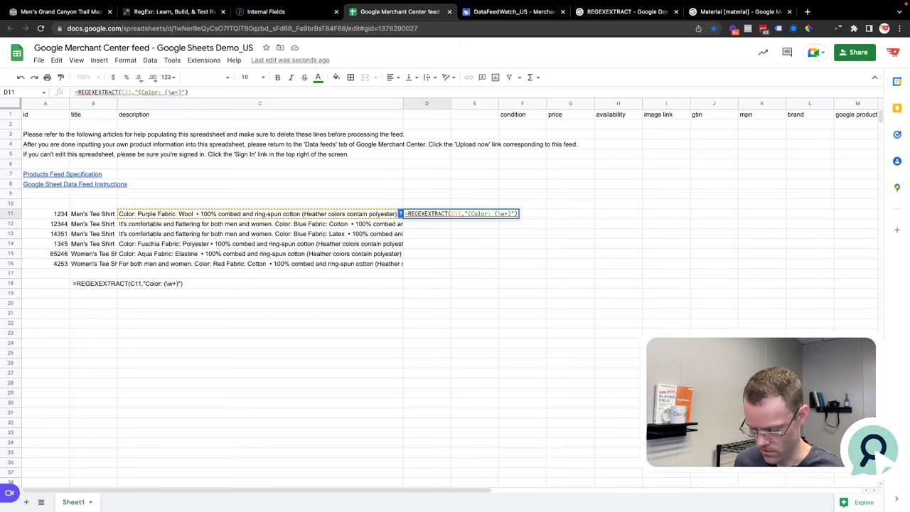
{"action": "type", "text": ")"}
{"action": "key", "text": "Return"}
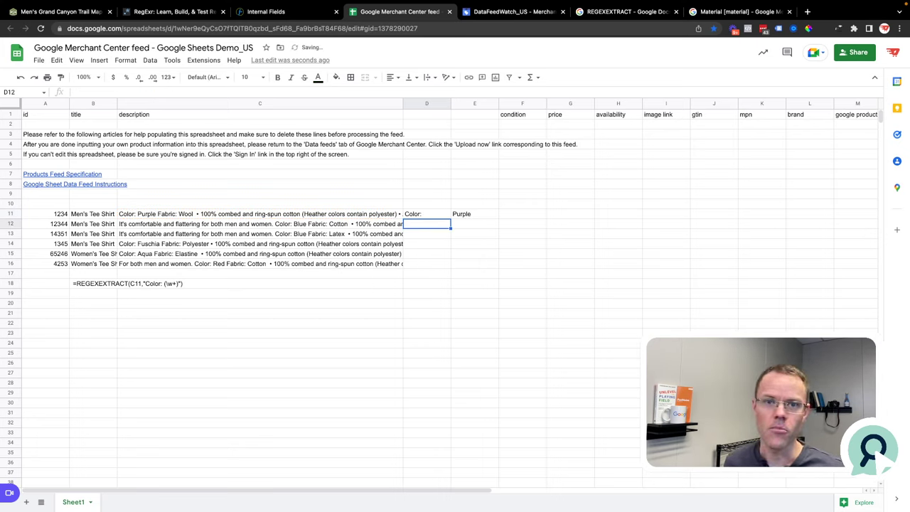
- Fill the two-group formula from D11 down through row 16
{"action": "left_click_drag", "start_coordinate": [432, 211], "coordinate": [473, 266]}
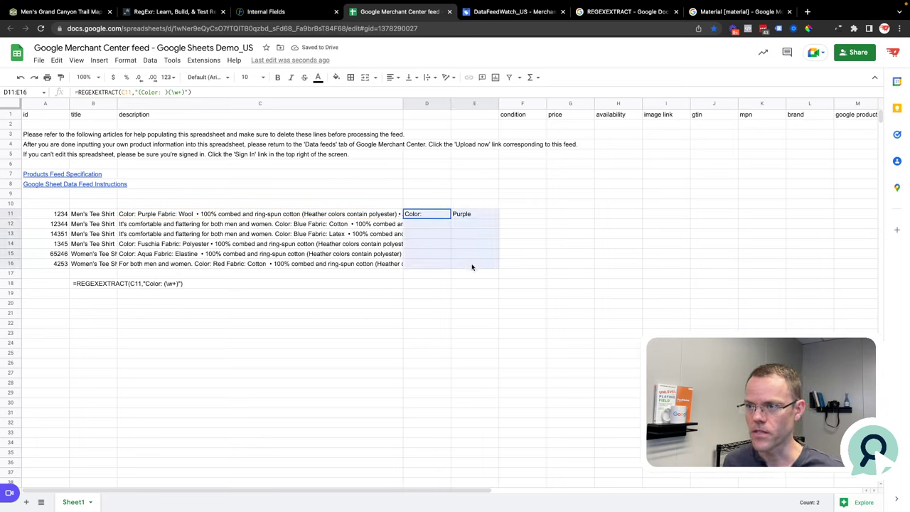
{"action": "key", "text": "ctrl+d"}
{"action": "left_click", "coordinate": [423, 305]}
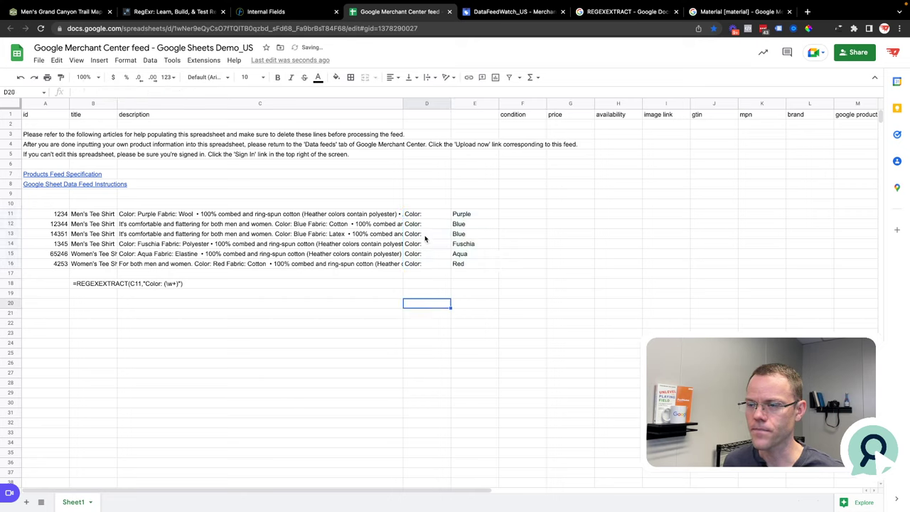
- Remove the parentheses around "Color: " in D11's formula so the pattern is "Color: (\w+)"
{"action": "left_click", "coordinate": [417, 215]}
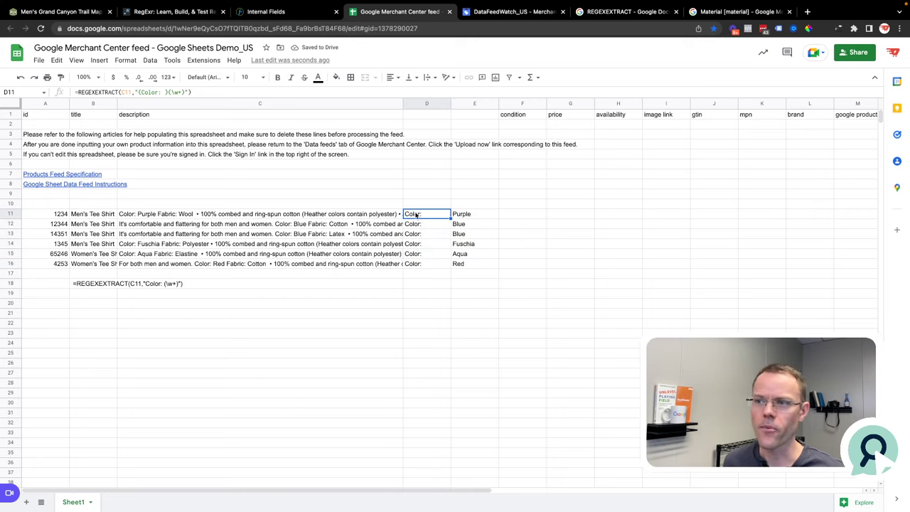
{"action": "left_click", "coordinate": [165, 93]}
{"action": "key", "text": "BackSpace"}
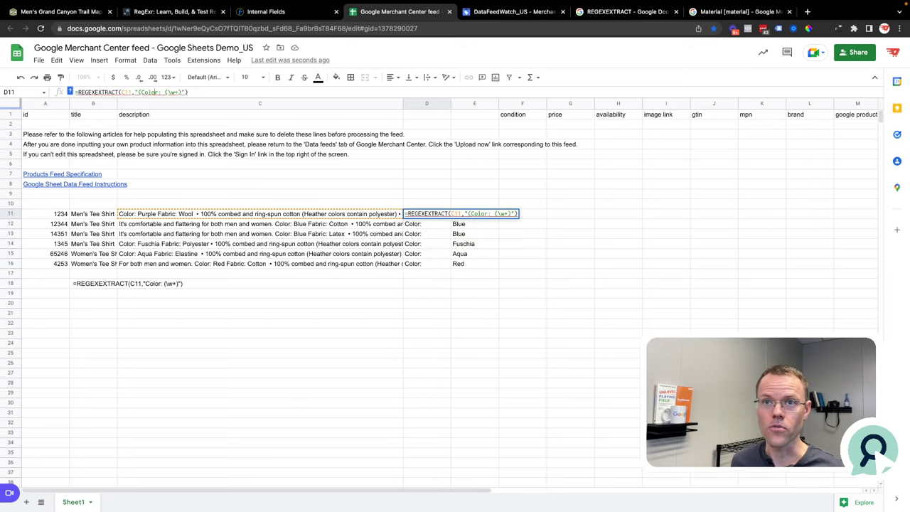
{"action": "key", "text": "Return"}
- Fill the single-group Color formula from D11 down to D16
{"action": "key", "text": "Up"}
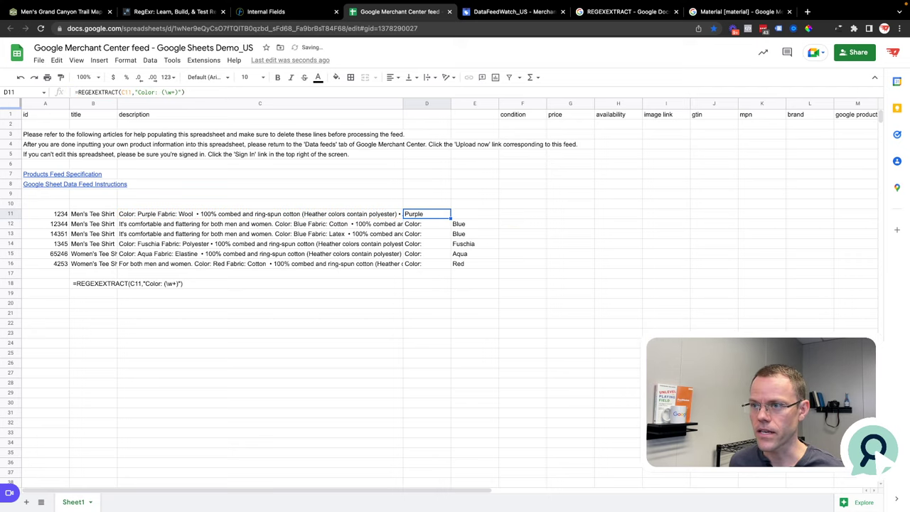
{"action": "key", "text": "shift+Down"}
{"action": "key", "text": "shift+Down"}
{"action": "key", "text": "shift+Down"}
{"action": "key", "text": "shift+Down"}
{"action": "key", "text": "shift+Down"}
{"action": "key", "text": "ctrl+d"}
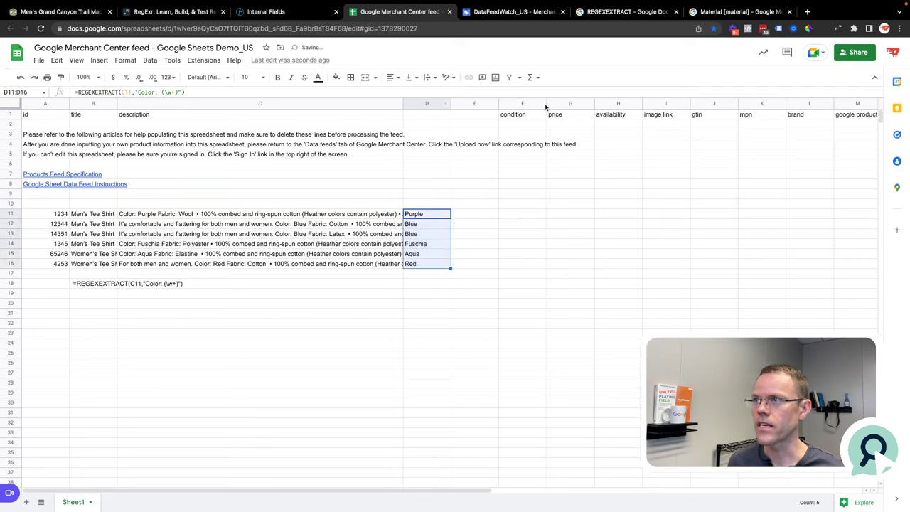
- Examine the REGEXEXTRACT help page and the RegExr pattern, and return to the feed spreadsheet
{"action": "left_click", "coordinate": [602, 16]}
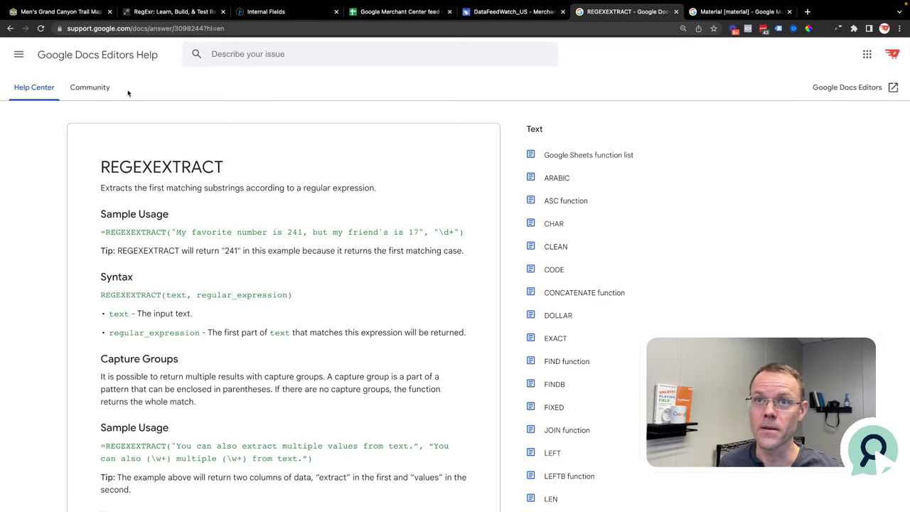
{"action": "left_click", "coordinate": [163, 13]}
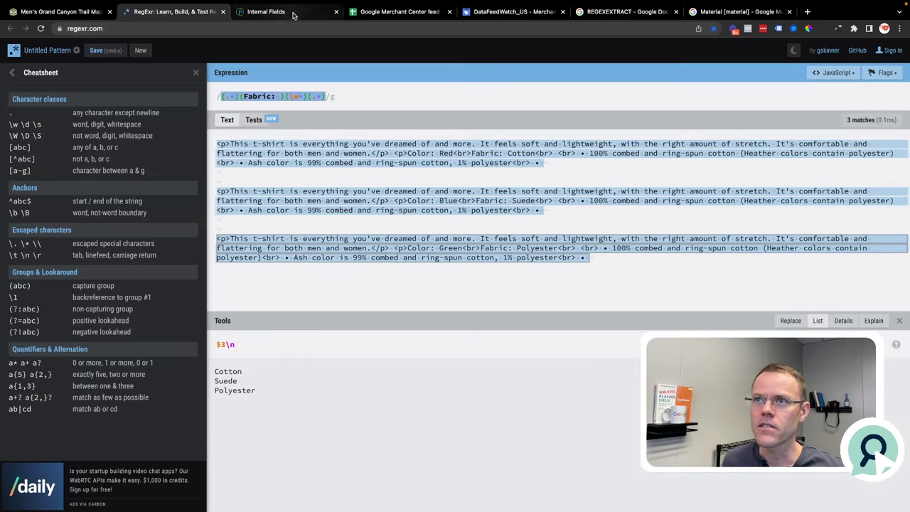
{"action": "left_click", "coordinate": [381, 12]}
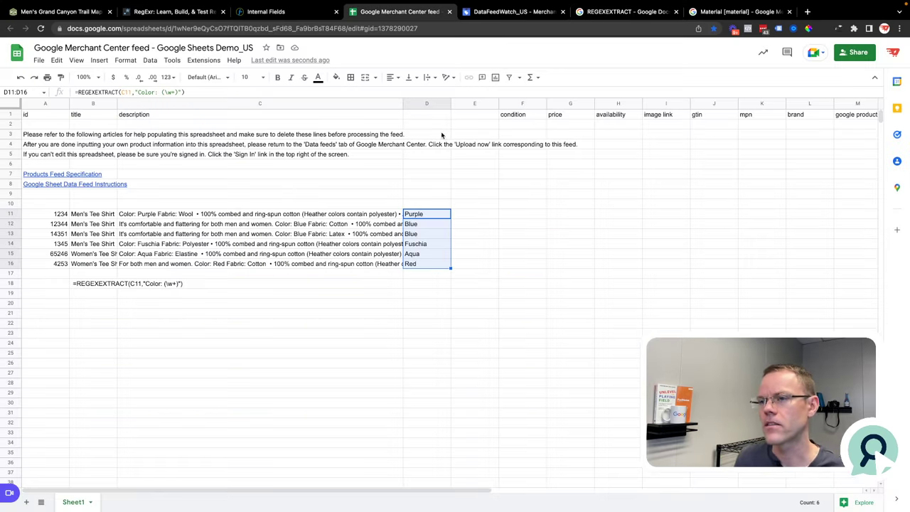
- Enter the column headers "color" in D1 and "fabric" in E1
{"action": "left_click", "coordinate": [427, 122]}
{"action": "type", "text": "color"}
{"action": "key", "text": "Tab"}
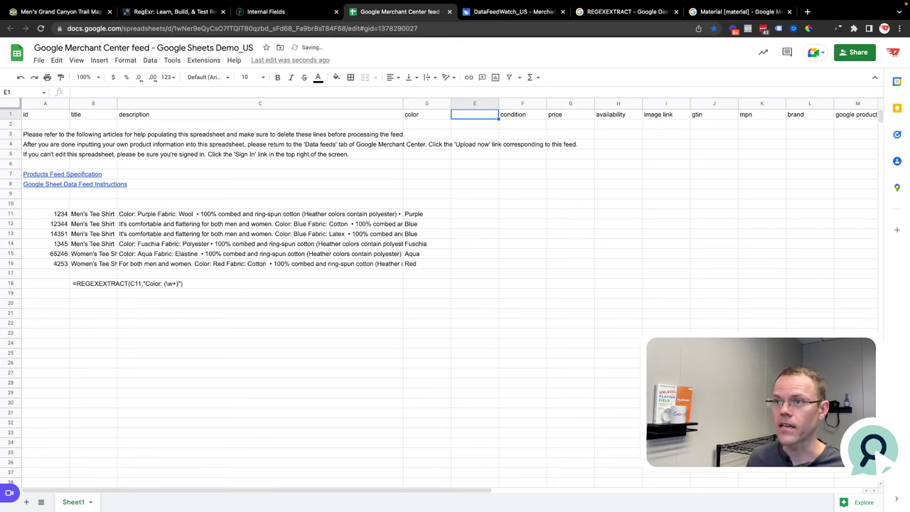
{"action": "type", "text": "fabric"}
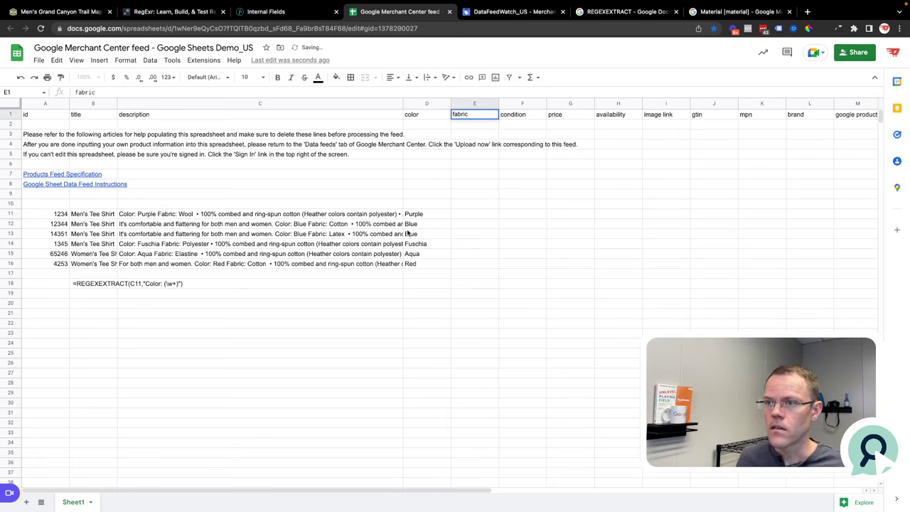
- Copy the color formulas in D11:D17 into the fabric column starting at E11
{"action": "left_click", "coordinate": [424, 214]}
{"action": "left_click_drag", "start_coordinate": [424, 214], "coordinate": [438, 278]}
{"action": "key", "text": "ctrl+c"}
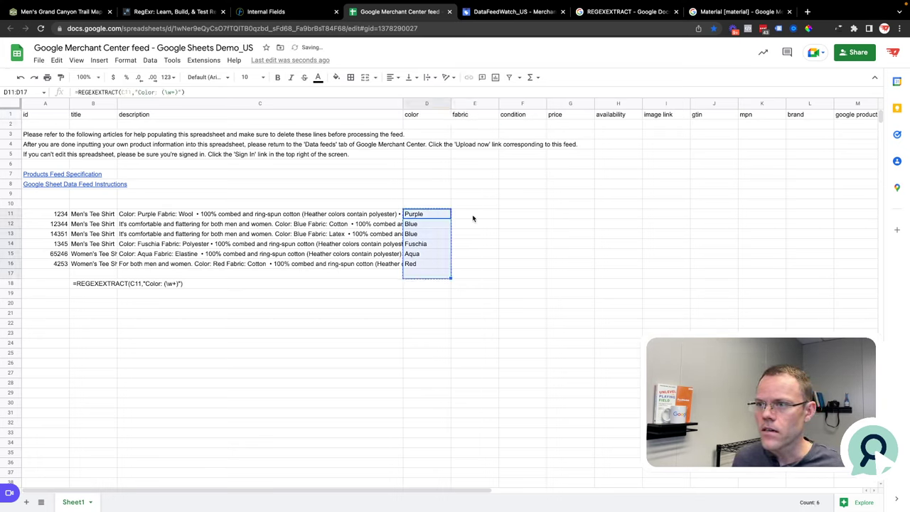
{"action": "left_click", "coordinate": [472, 214]}
{"action": "key", "text": "ctrl+v"}
- Change the cell reference in E11's REGEXEXTRACT formula to C11 so it reads the description
{"action": "left_click", "coordinate": [130, 92]}
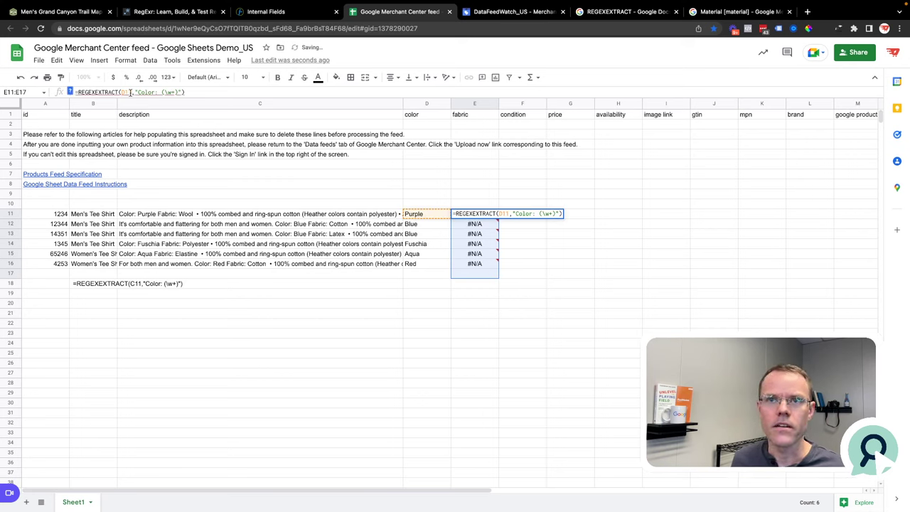
{"action": "key", "text": "BackSpace"}
{"action": "key", "text": "BackSpace"}
{"action": "key", "text": "BackSpace"}
{"action": "type", "text": "C11"}
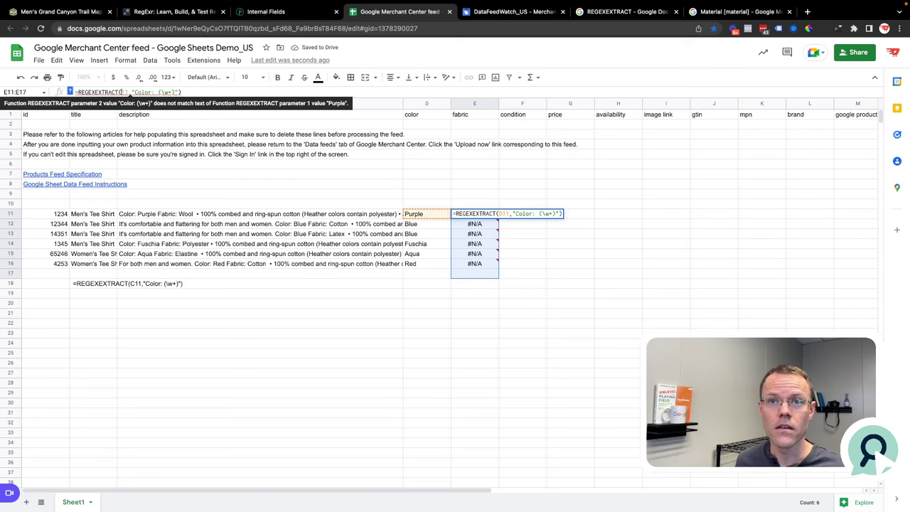
{"action": "key", "text": "Return"}
- Fill the formula with the corrected description reference from E11 down to E16
{"action": "key", "text": "Up"}
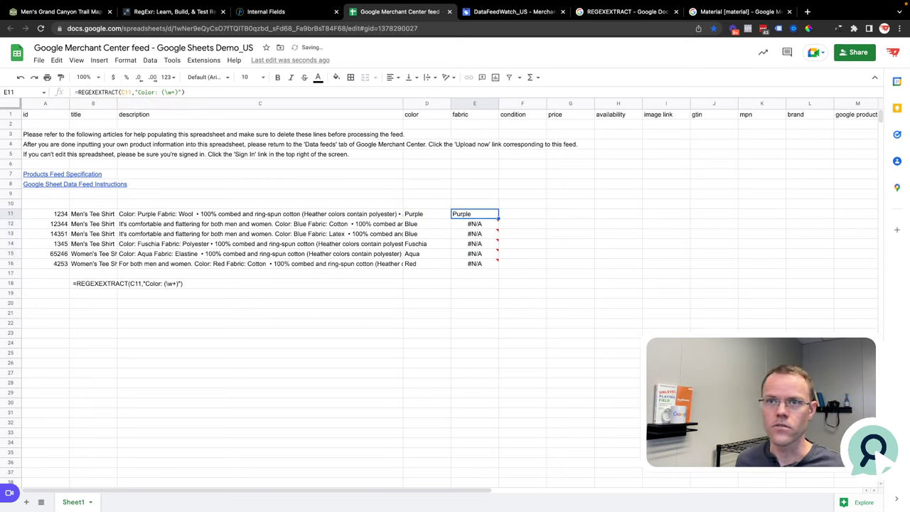
{"action": "key", "text": "shift+Down"}
{"action": "key", "text": "shift+Down"}
{"action": "key", "text": "shift+Down"}
{"action": "key", "text": "shift+Down"}
{"action": "key", "text": "shift+Down"}
{"action": "key", "text": "ctrl+d"}
- Replace "Color" with "Fabric" in E11's formula so the pattern is "Fabric: (\w+)"
{"action": "left_click", "coordinate": [461, 214]}
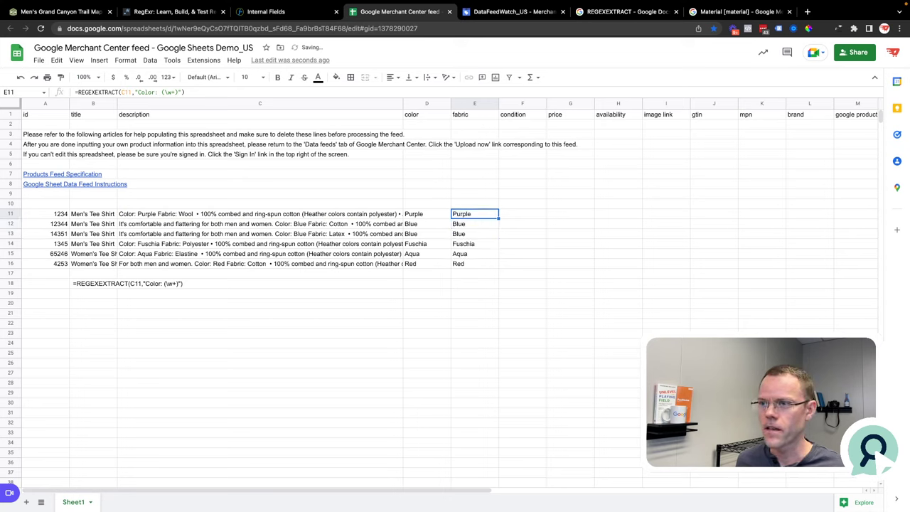
{"action": "key", "text": "F2"}
{"action": "key", "text": "Left"}
{"action": "key", "text": "Left"}
{"action": "key", "text": "Left"}
{"action": "key", "text": "Left"}
{"action": "key", "text": "Left"}
{"action": "key", "text": "Left"}
{"action": "key", "text": "Left"}
{"action": "key", "text": "Left"}
{"action": "key", "text": "Left"}
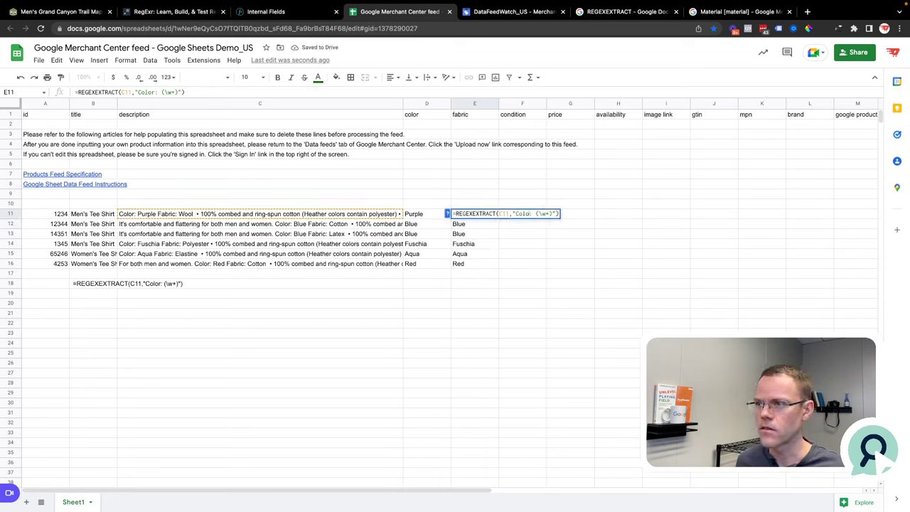
{"action": "key", "text": "BackSpace"}
{"action": "key", "text": "BackSpace"}
{"action": "key", "text": "BackSpace"}
{"action": "key", "text": "BackSpace"}
{"action": "key", "text": "BackSpace"}
{"action": "type", "text": "Fabric"}
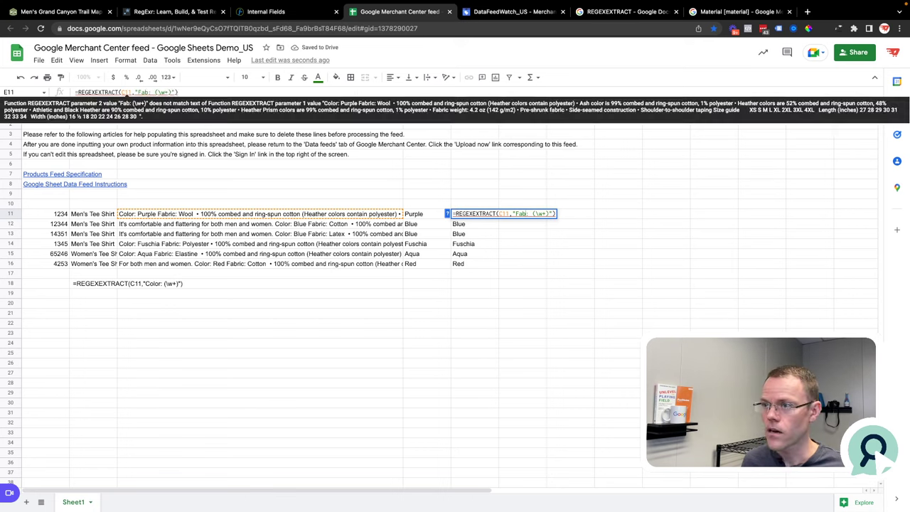
{"action": "key", "text": "Return"}
- Fill the "Fabric: (\w+)" REGEXEXTRACT formula from E11 down to E16
{"action": "key", "text": "Up"}
{"action": "key", "text": "shift+Down"}
{"action": "key", "text": "shift+Down"}
{"action": "key", "text": "shift+Down"}
{"action": "key", "text": "shift+Down"}
{"action": "key", "text": "shift+Down"}
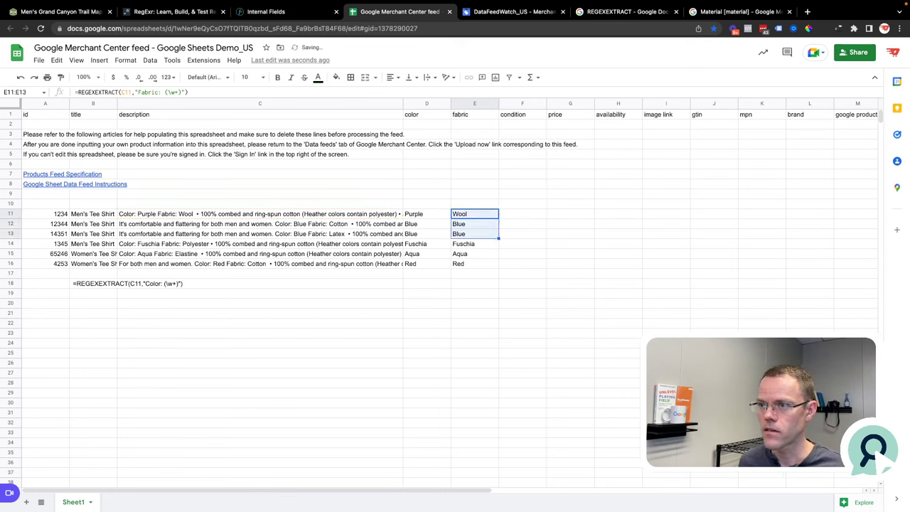
{"action": "key", "text": "ctrl+d"}
- Check the extracted values in the color and fabric columns against the product descriptions, starting from row 11
{"action": "left_click", "coordinate": [260, 214]}
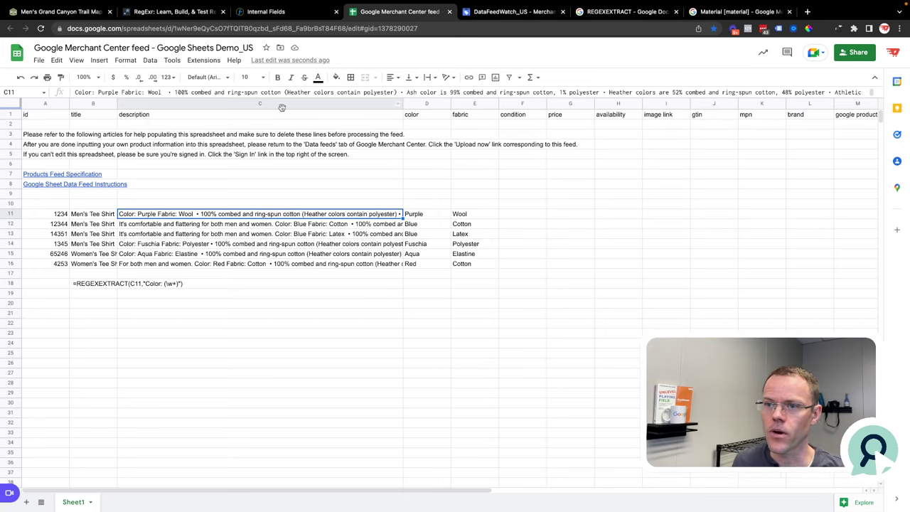
{"action": "left_click", "coordinate": [424, 217]}
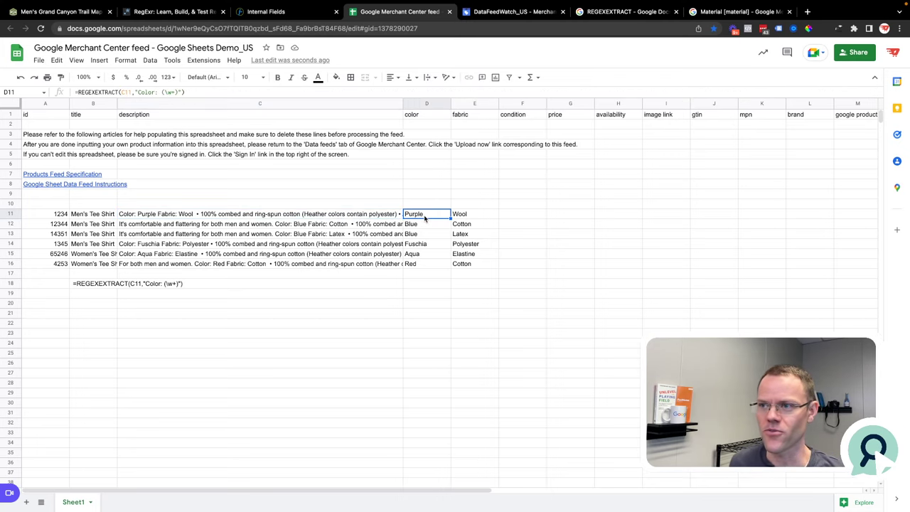
{"action": "left_click", "coordinate": [424, 233]}
{"action": "left_click", "coordinate": [427, 254]}
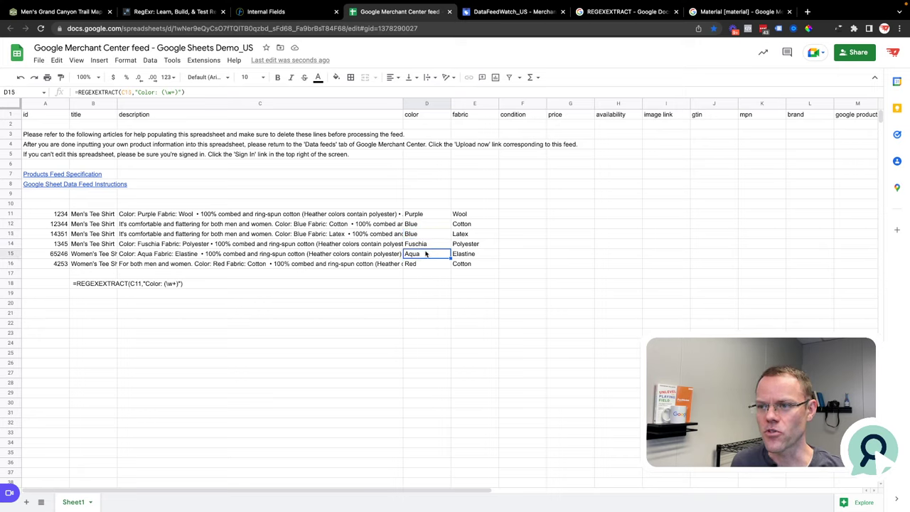
{"action": "left_click", "coordinate": [419, 264]}
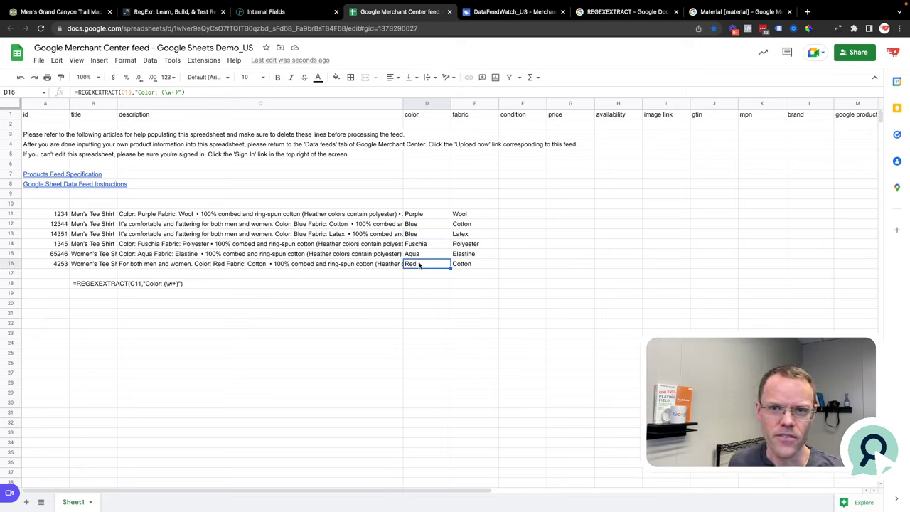
{"action": "left_click", "coordinate": [472, 213]}
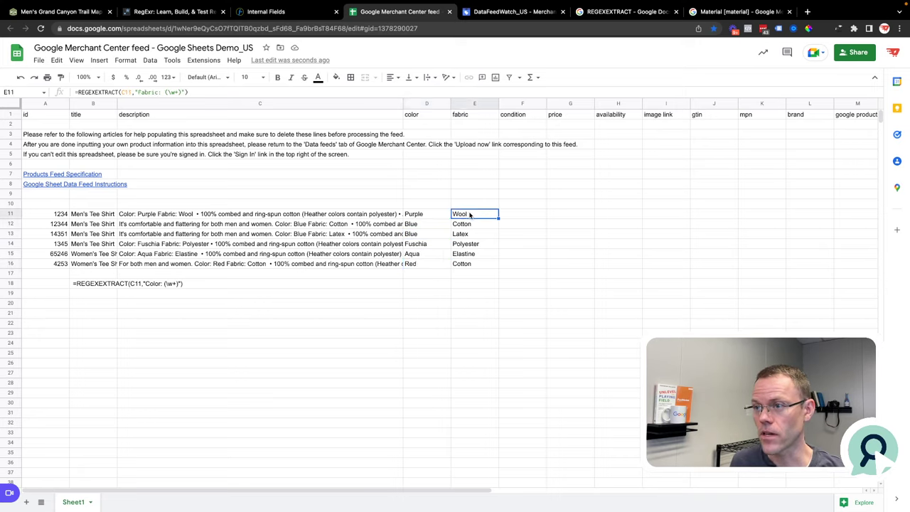
{"action": "left_click", "coordinate": [474, 224]}
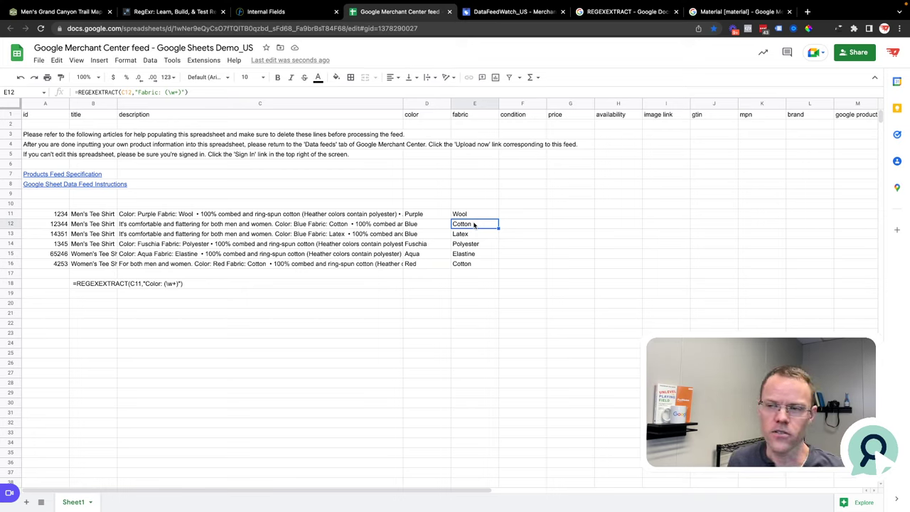
{"action": "left_click", "coordinate": [425, 226]}
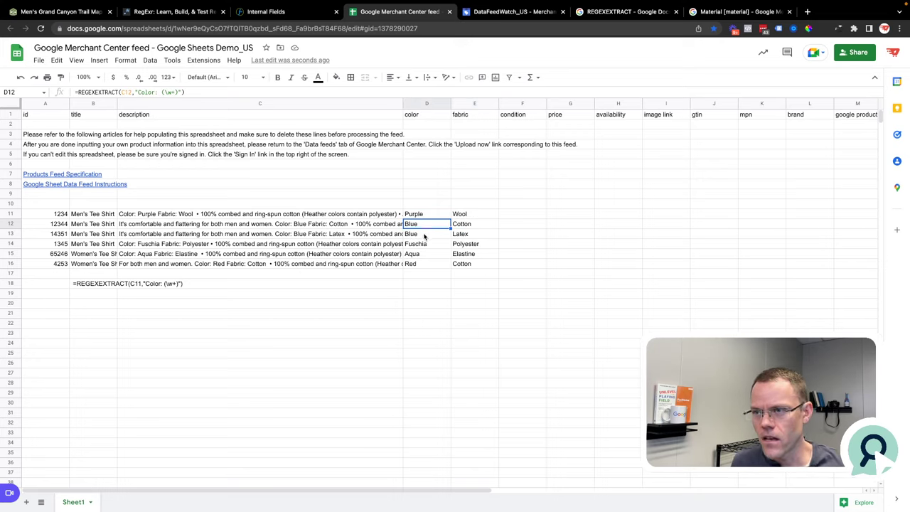
- Replace the color "Blue" with "Aquamarine" in the description in C12 and check row 12's extracted values
{"action": "left_click", "coordinate": [271, 228]}
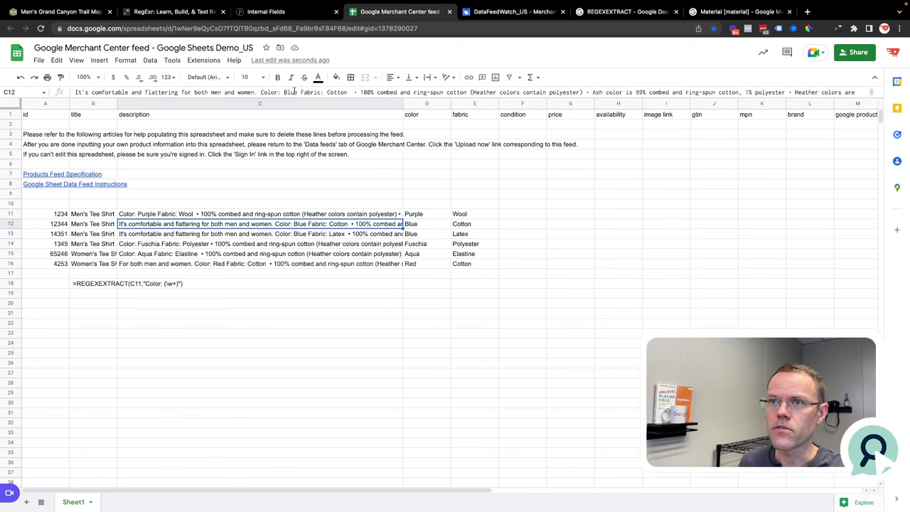
{"action": "double_click", "coordinate": [293, 92]}
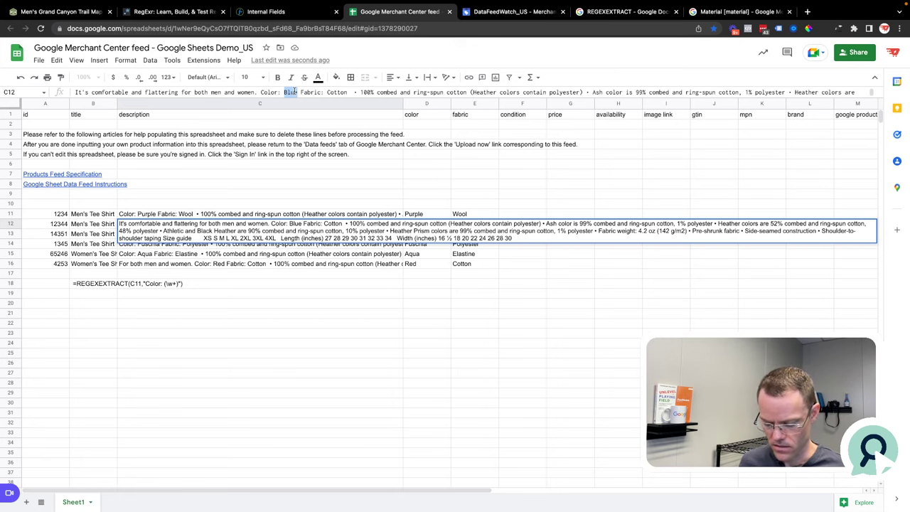
{"action": "type", "text": "Aqua"}
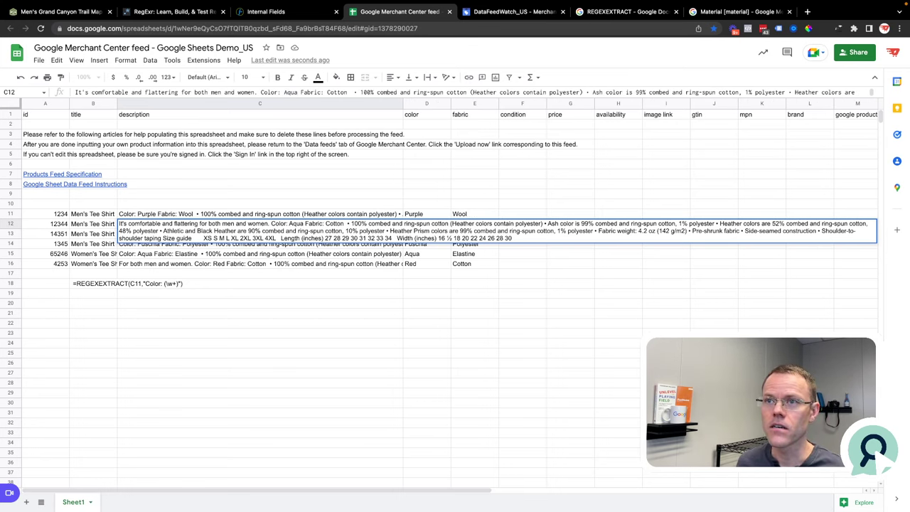
{"action": "type", "text": "marine"}
{"action": "key", "text": "Return"}
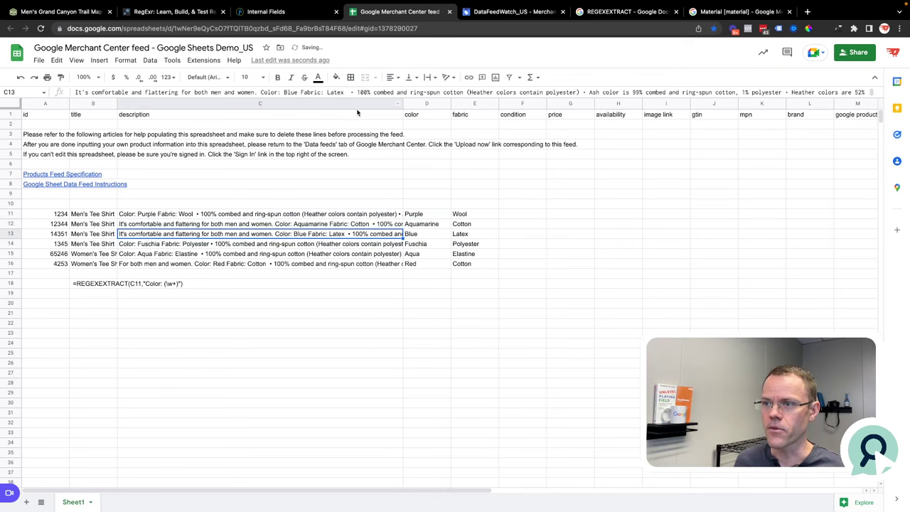
{"action": "left_click", "coordinate": [463, 226]}
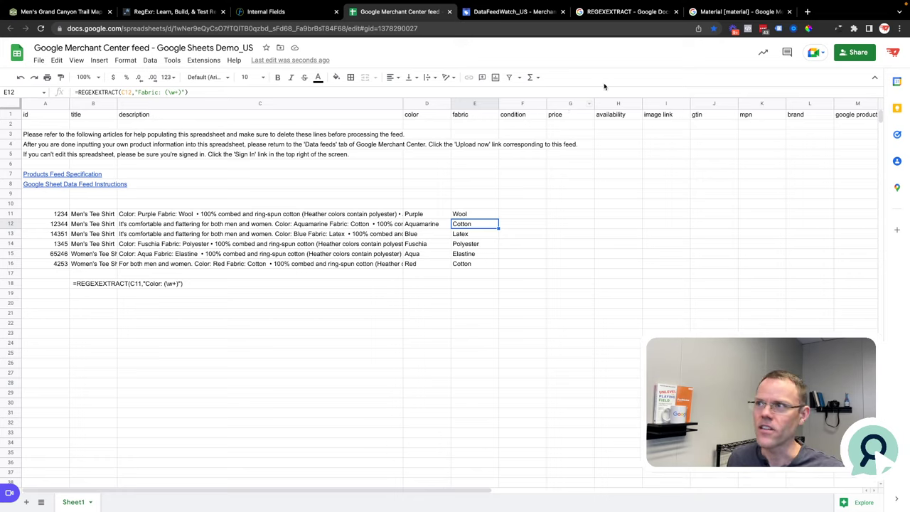
- Switch to Google Merchant Center and open the feed rules of the DataFeedWatch_US primary feed
{"action": "left_click", "coordinate": [485, 14]}
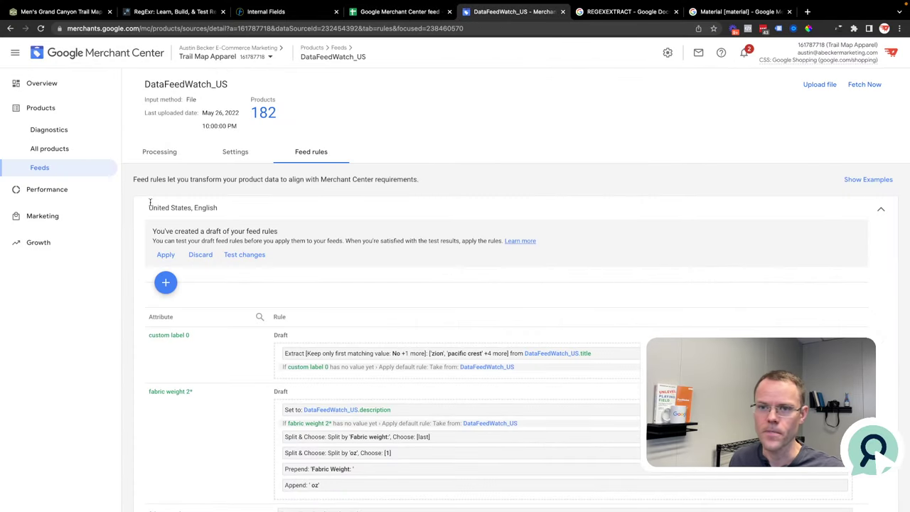
{"action": "left_click", "coordinate": [36, 175]}
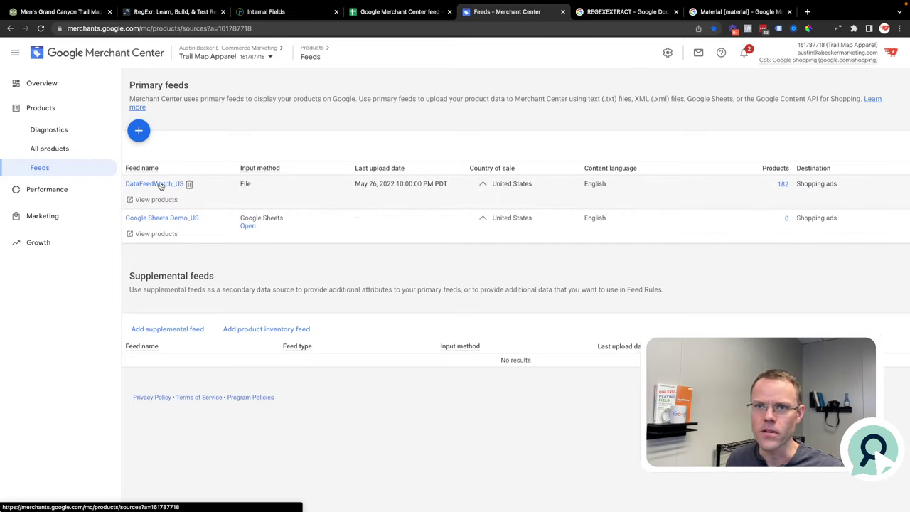
{"action": "left_click", "coordinate": [158, 185]}
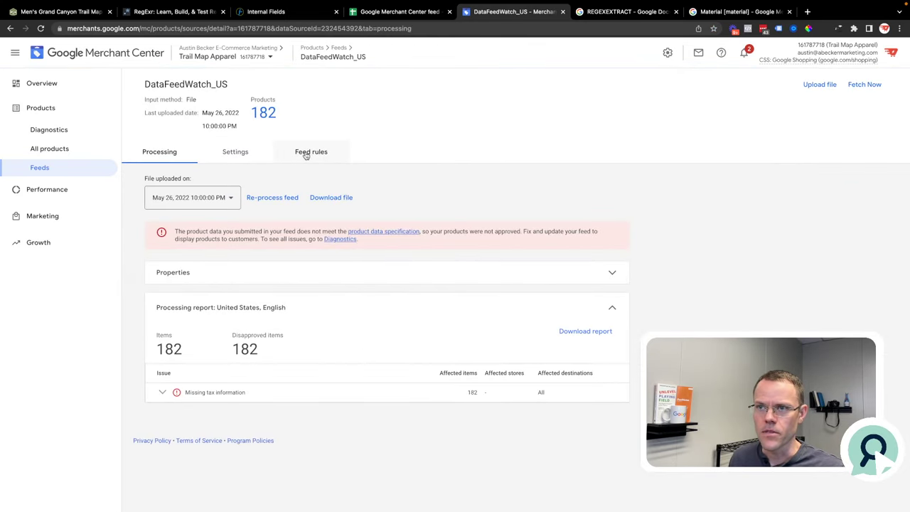
{"action": "left_click", "coordinate": [306, 153]}
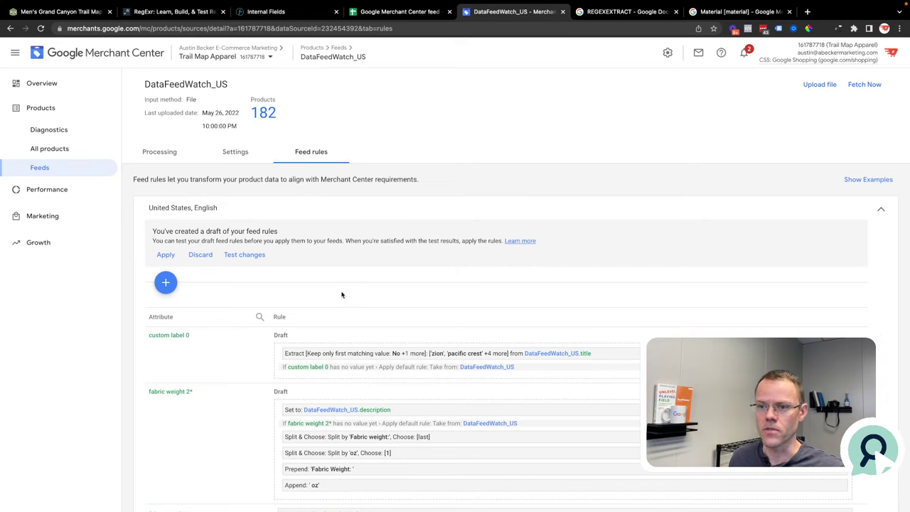
- Create a feed rule for the color attribute without any conditions
{"action": "left_click", "coordinate": [165, 282]}
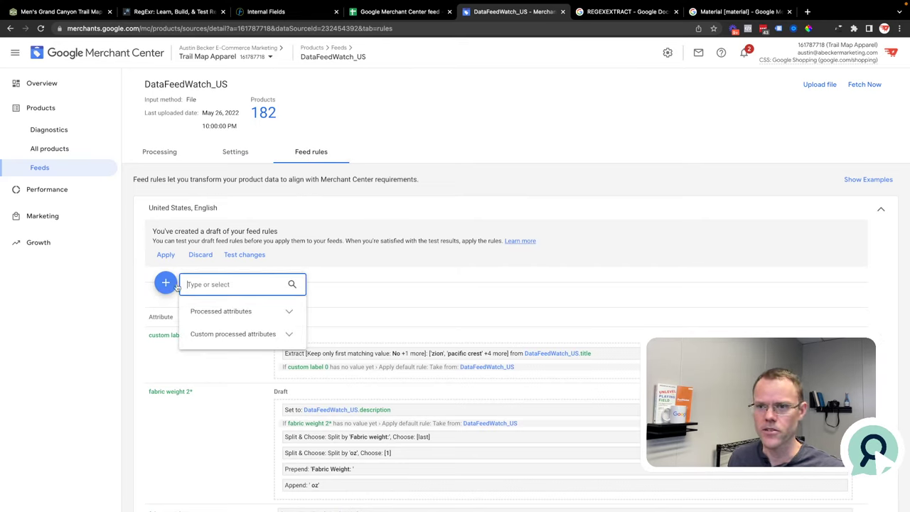
{"action": "type", "text": "color"}
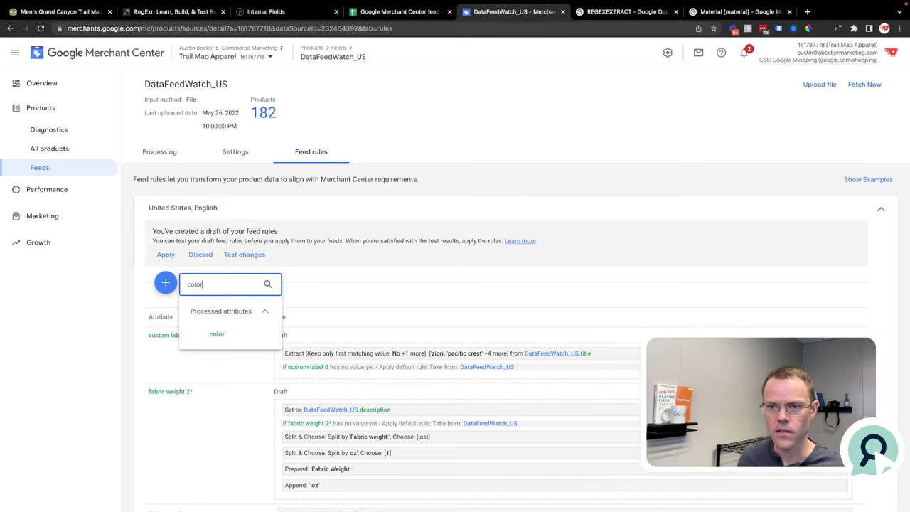
{"action": "left_click", "coordinate": [225, 345]}
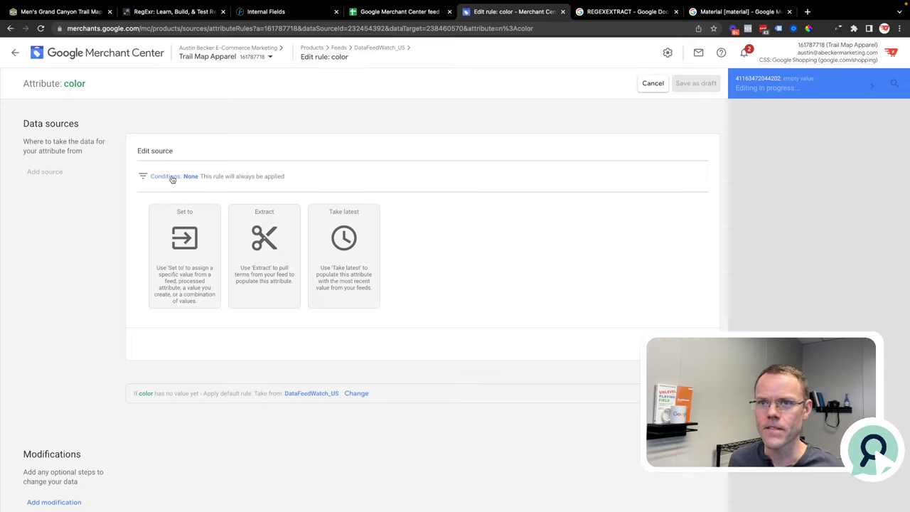
{"action": "left_click", "coordinate": [171, 179]}
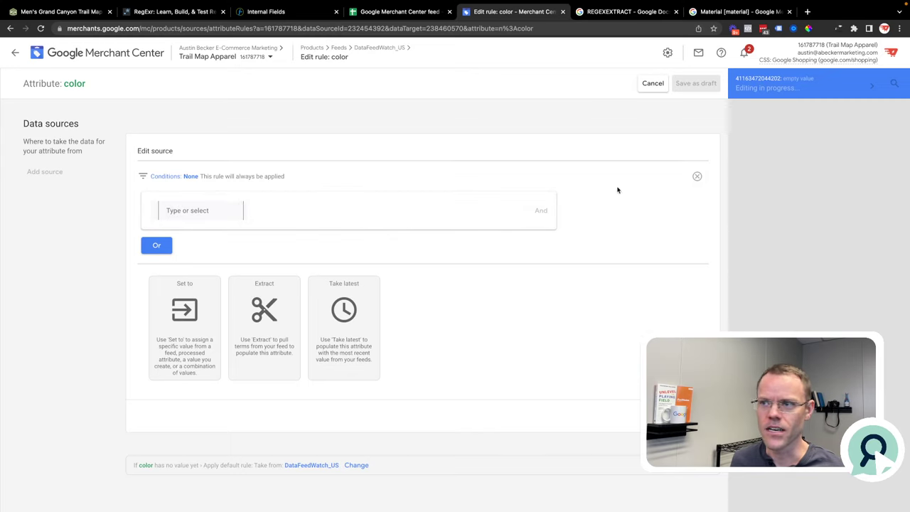
{"action": "left_click", "coordinate": [698, 176]}
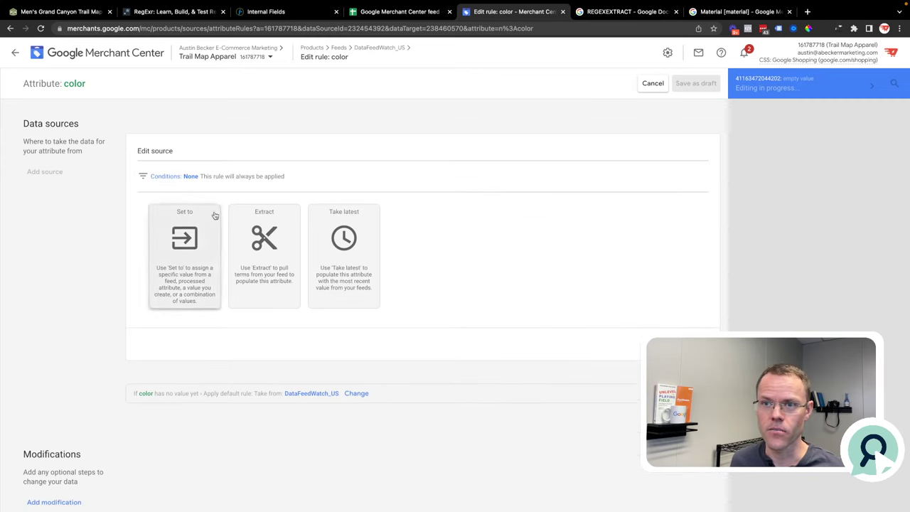
- Make the color rule an Extract operation with DataFeedWatch_US.description as its source
{"action": "left_click", "coordinate": [264, 231]}
{"action": "left_click", "coordinate": [189, 252]}
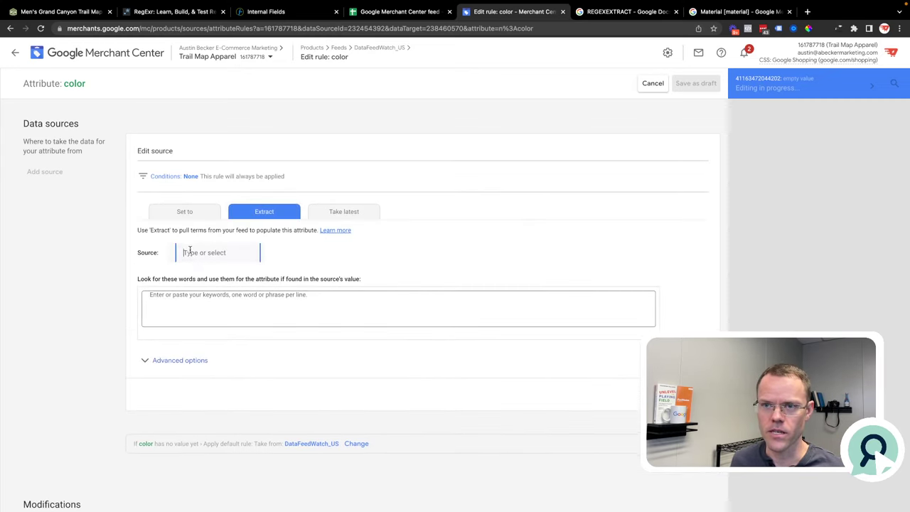
{"action": "type", "text": "desc"}
{"action": "left_click", "coordinate": [220, 304]}
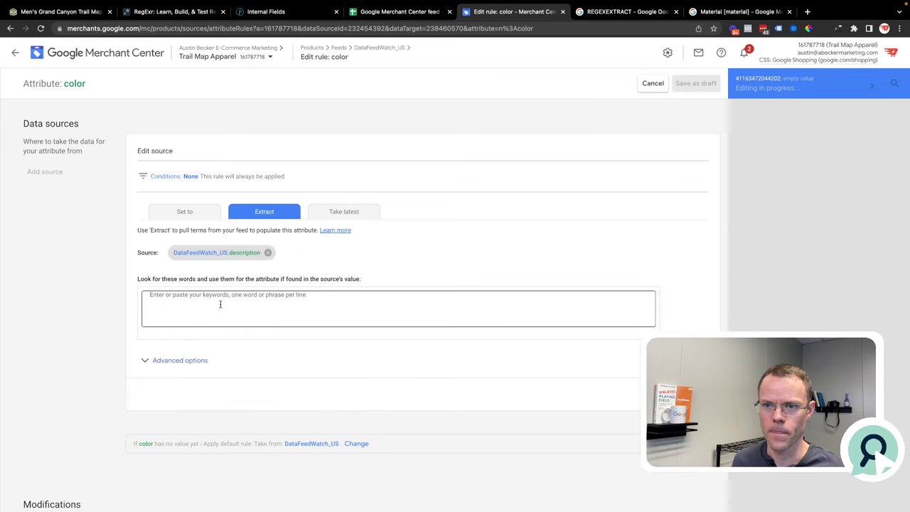
- Set the extract term to ".*", enable searching as a regular expression, and confirm the source
{"action": "left_click", "coordinate": [202, 304]}
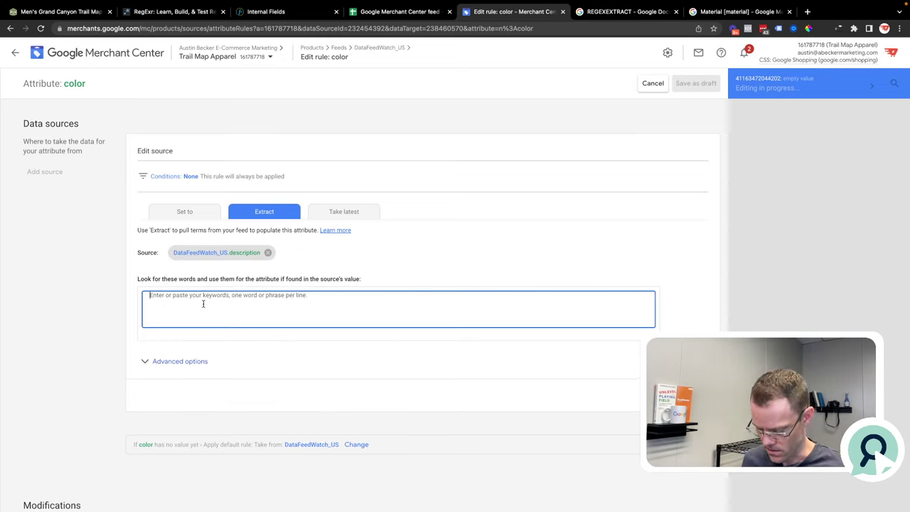
{"action": "type", "text": "*"}
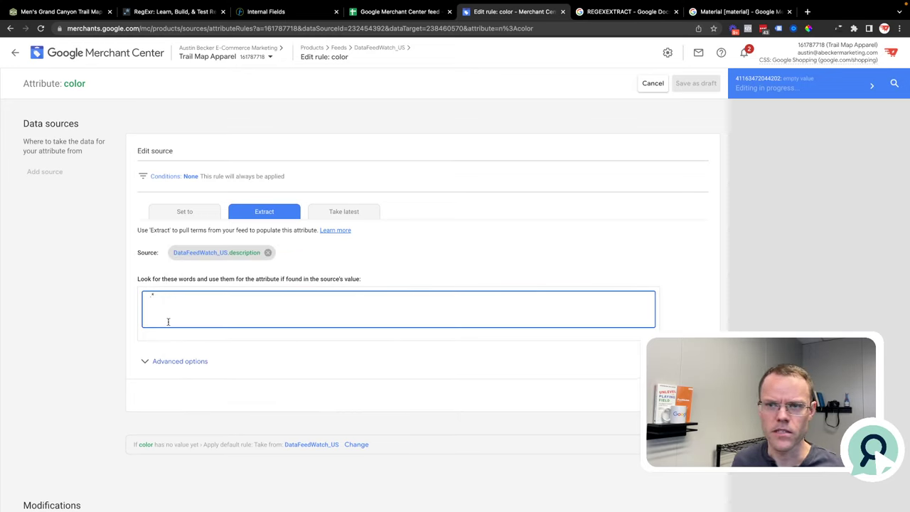
{"action": "left_click", "coordinate": [155, 361]}
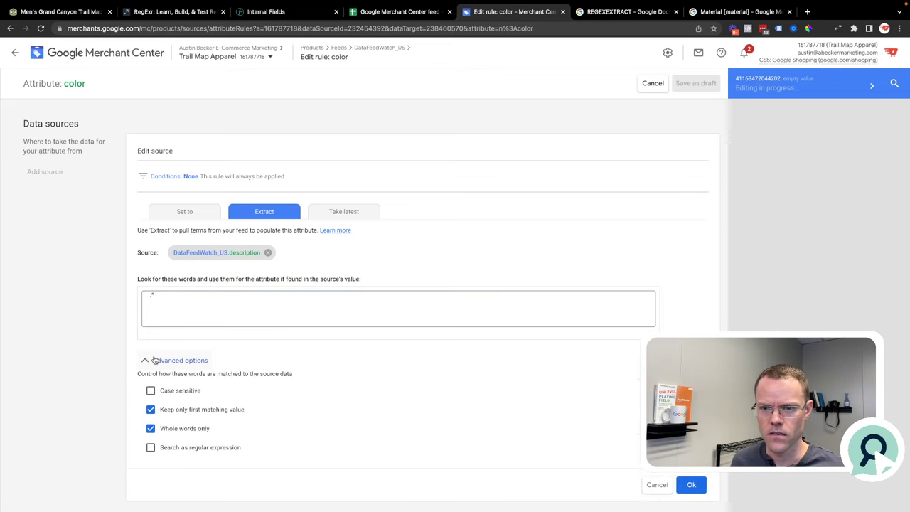
{"action": "left_click", "coordinate": [150, 447]}
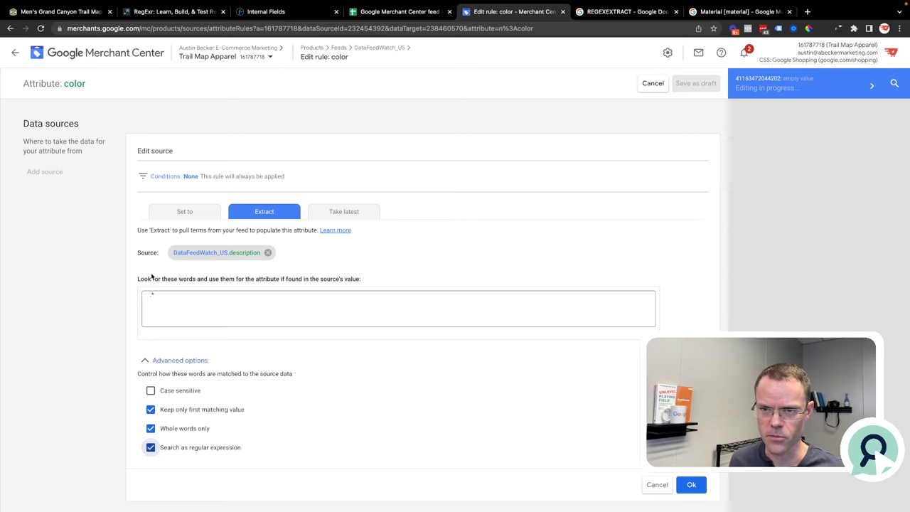
{"action": "left_click", "coordinate": [165, 300]}
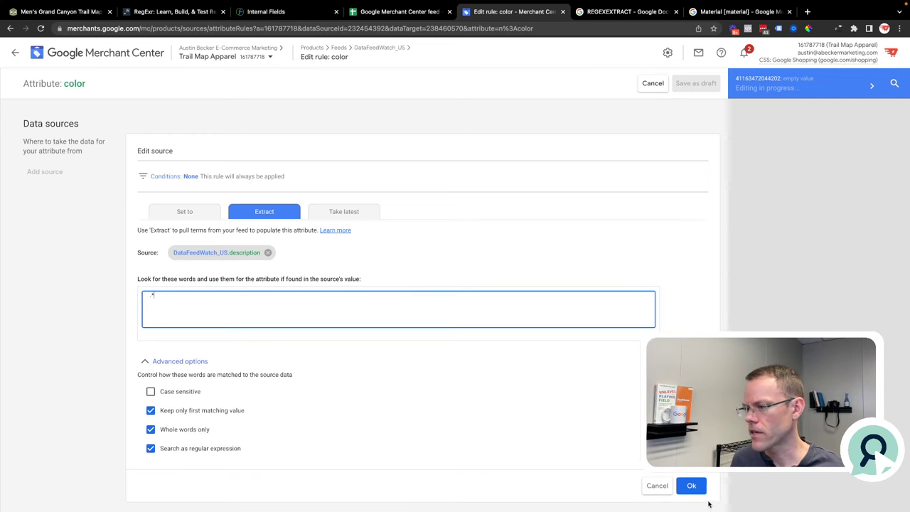
{"action": "left_click", "coordinate": [692, 486]}
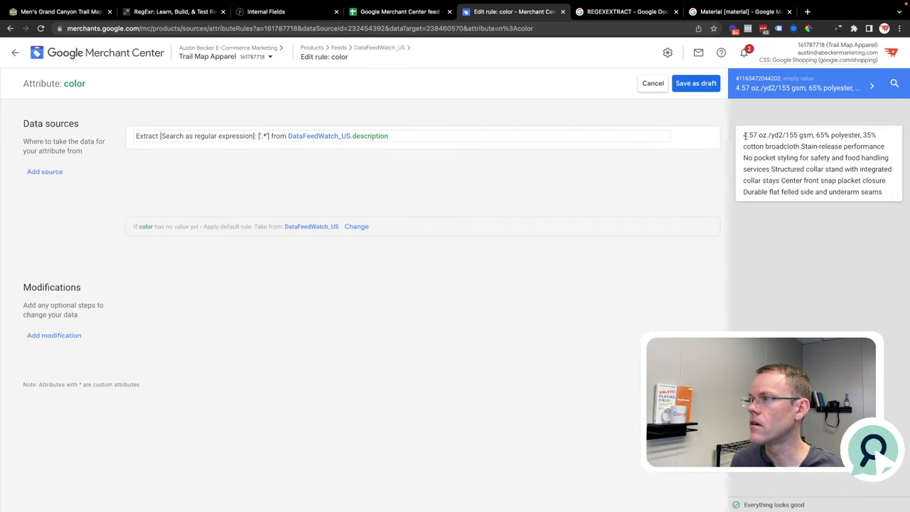
- Copy the sample product's extracted description from the preview and go through further sample products
{"action": "left_click_drag", "start_coordinate": [745, 136], "coordinate": [886, 196]}
{"action": "key", "text": "super+c"}
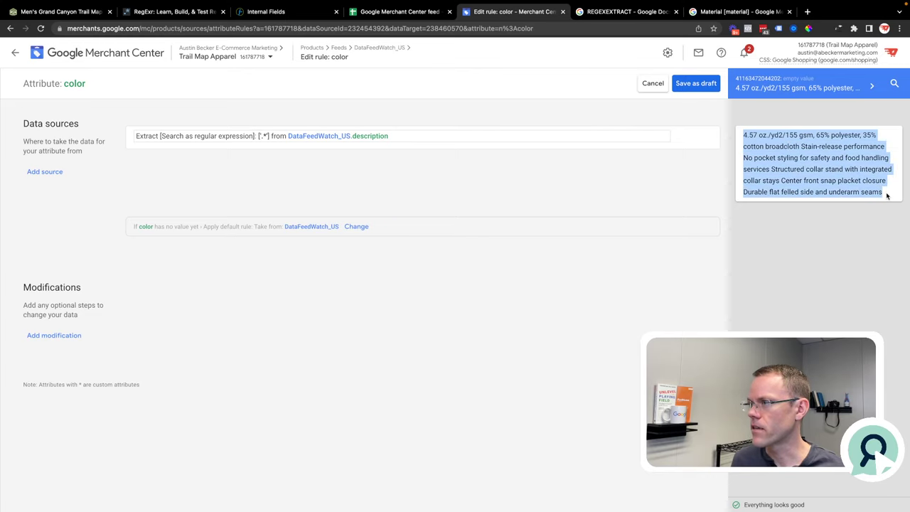
{"action": "left_click", "coordinate": [874, 84]}
{"action": "left_click", "coordinate": [872, 86]}
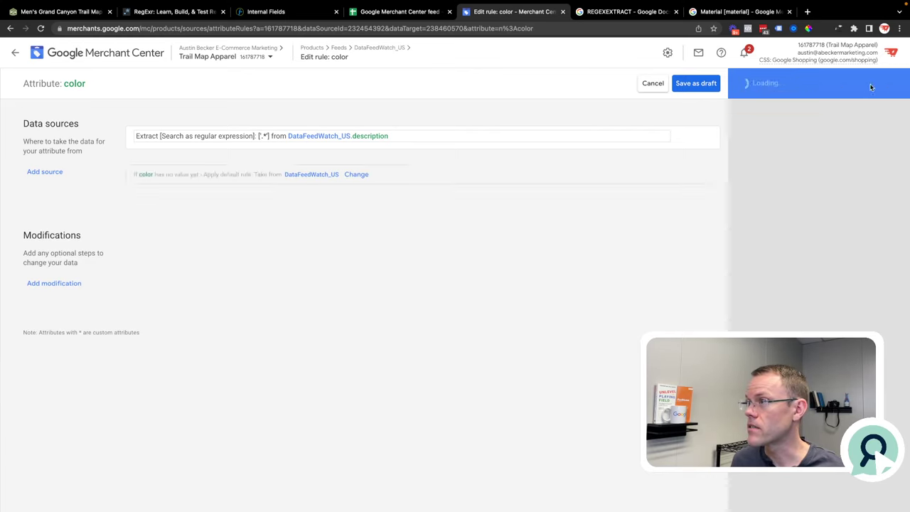
{"action": "left_click", "coordinate": [871, 86]}
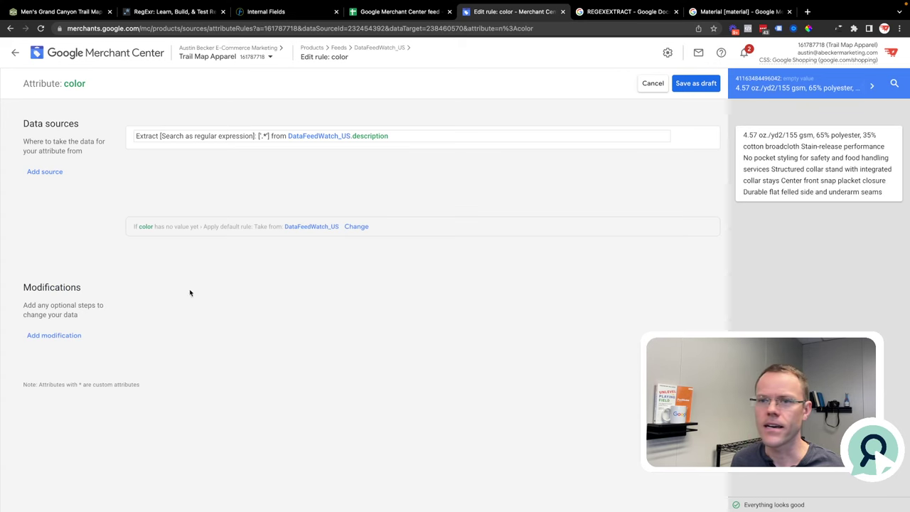
- Reopen the color rule's Extract source for editing and select its existing search term
{"action": "left_click", "coordinate": [205, 136]}
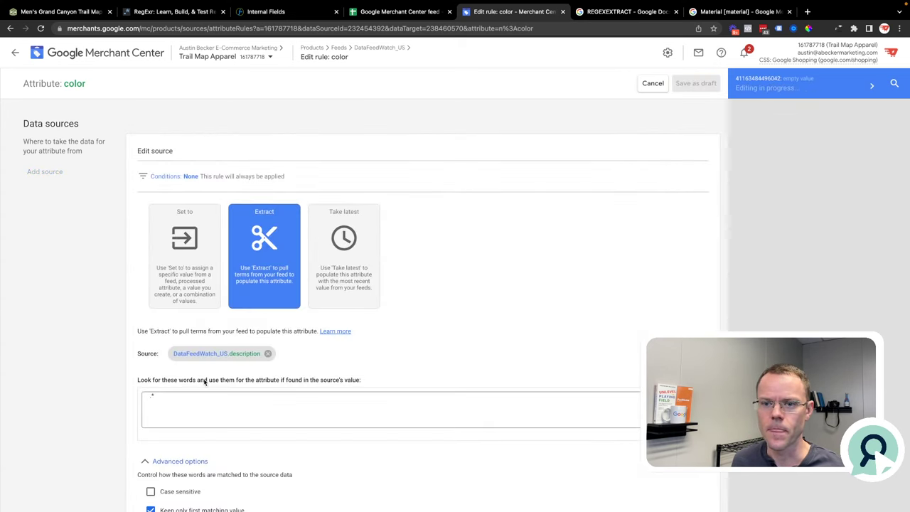
{"action": "left_click", "coordinate": [167, 418]}
{"action": "double_click", "coordinate": [145, 402]}
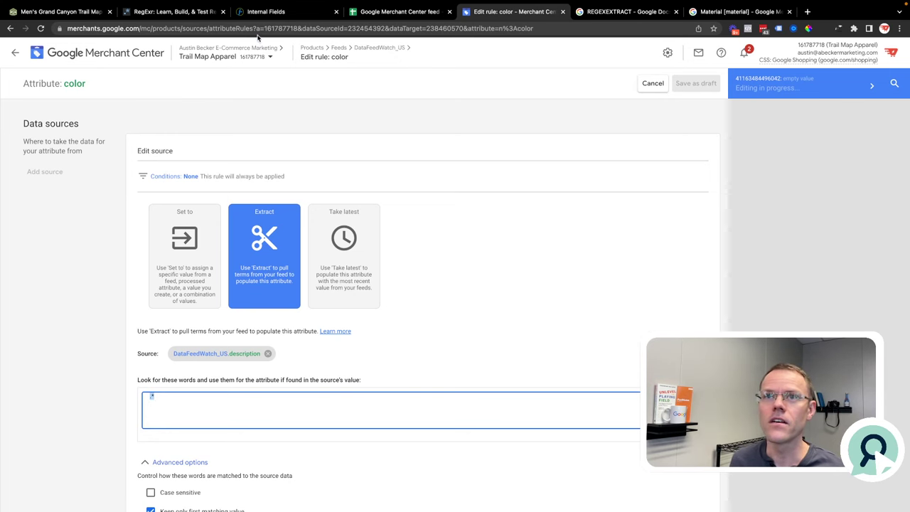
- Switch to RegExr, replace the test text with the copied product description, and clear the old Fabric expression
{"action": "left_click", "coordinate": [183, 12]}
{"action": "key", "text": "super+a"}
{"action": "key", "text": "super+v"}
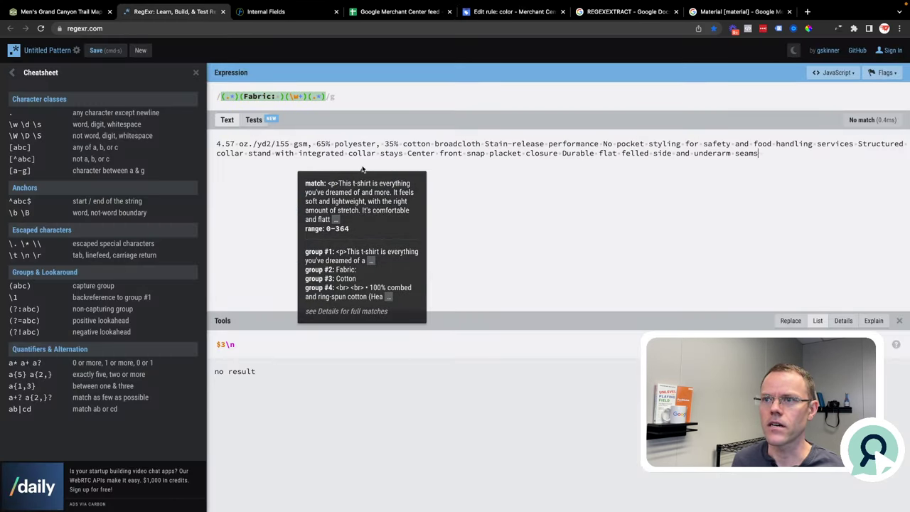
{"action": "left_click", "coordinate": [331, 96]}
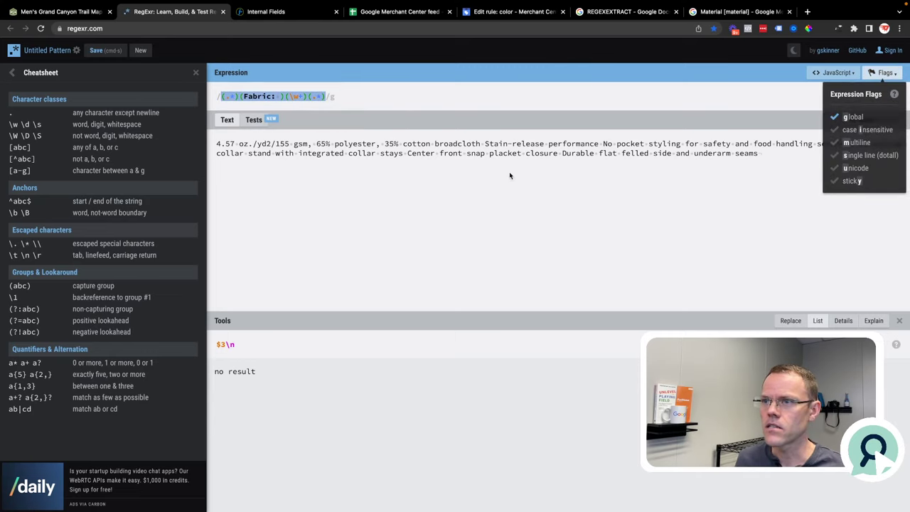
{"action": "key", "text": "BackSpace"}
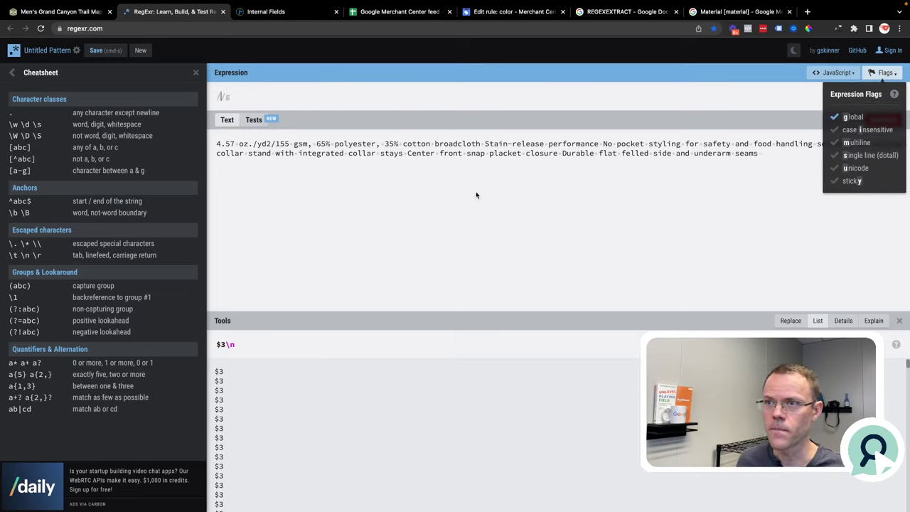
- Highlight the polyester percentage and material, and duplicate the description so the test text holds three copies separated by blank lines
{"action": "left_click_drag", "start_coordinate": [317, 144], "coordinate": [330, 145]}
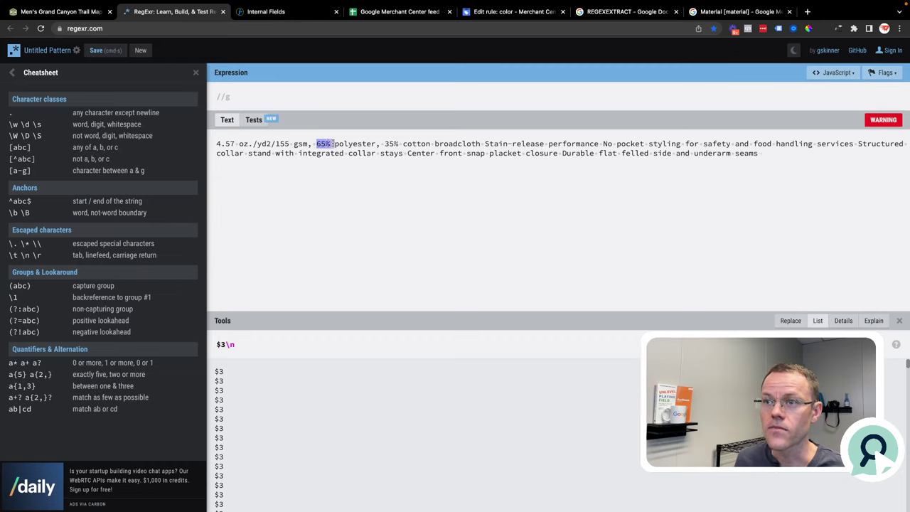
{"action": "left_click", "coordinate": [377, 145]}
{"action": "left_click_drag", "start_coordinate": [378, 144], "coordinate": [332, 143]}
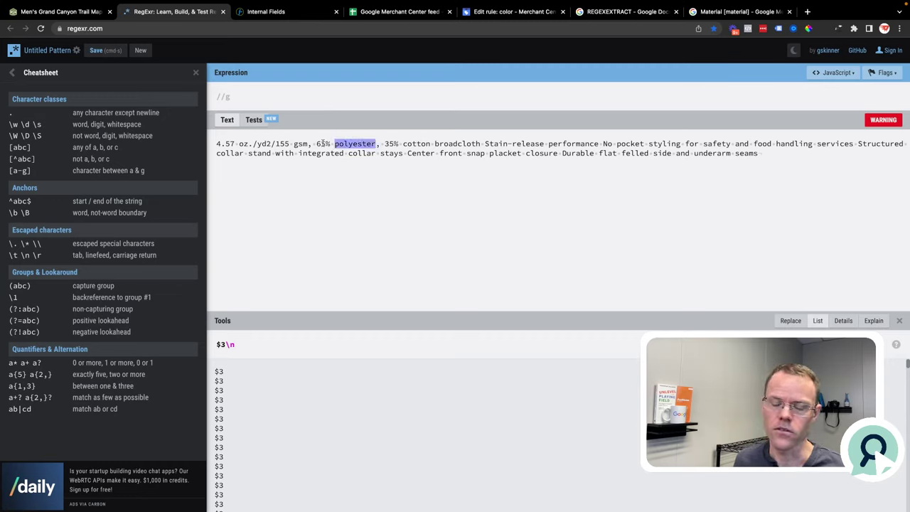
{"action": "key", "text": "super+a"}
{"action": "key", "text": "super+c"}
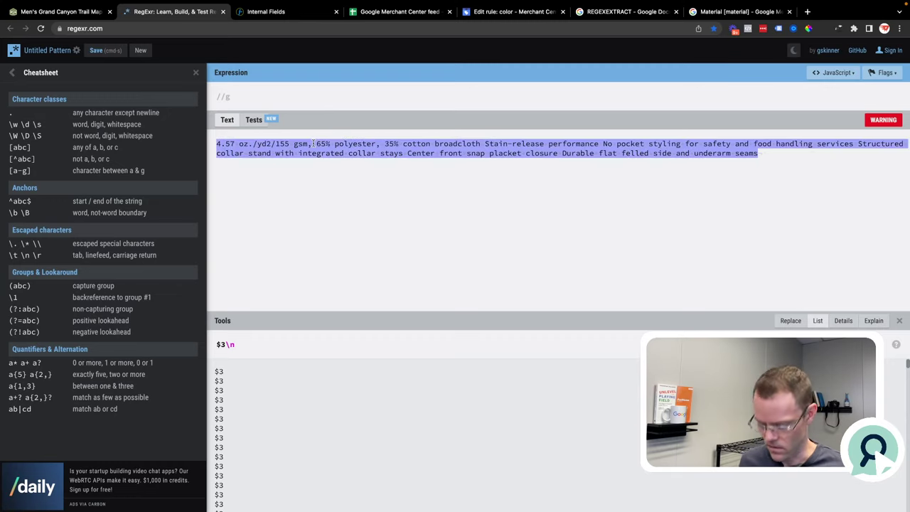
{"action": "key", "text": "Right"}
{"action": "key", "text": "super+v"}
{"action": "key", "text": "Return"}
{"action": "key", "text": "Return"}
{"action": "key", "text": "super+v"}
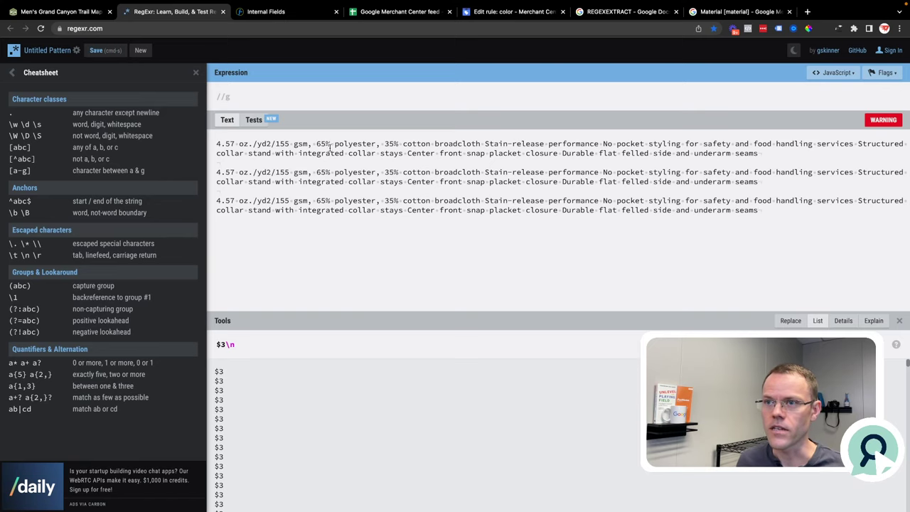
- Set the polyester percentage to 5% in the second copy and 100% in the third copy
{"action": "left_click", "coordinate": [323, 172]}
{"action": "key", "text": "BackSpace"}
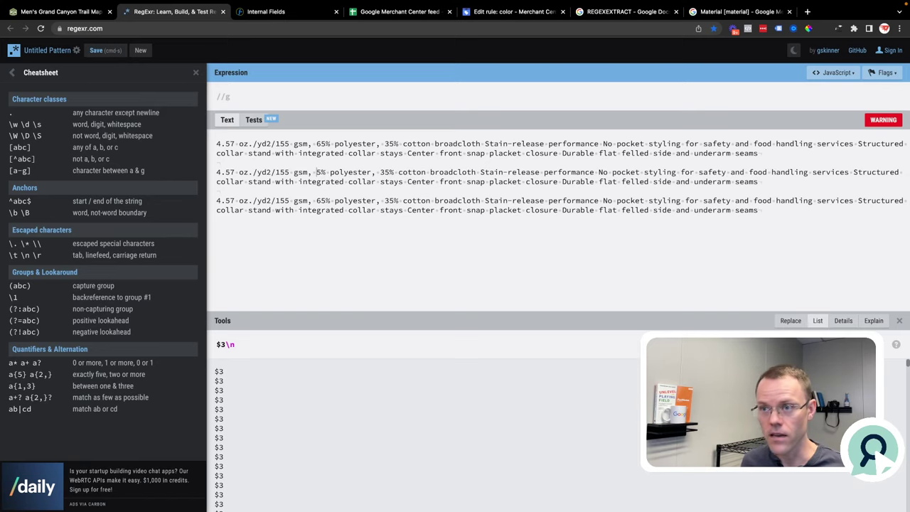
{"action": "left_click", "coordinate": [326, 201]}
{"action": "key", "text": "BackSpace"}
{"action": "key", "text": "BackSpace"}
{"action": "type", "text": "100"}
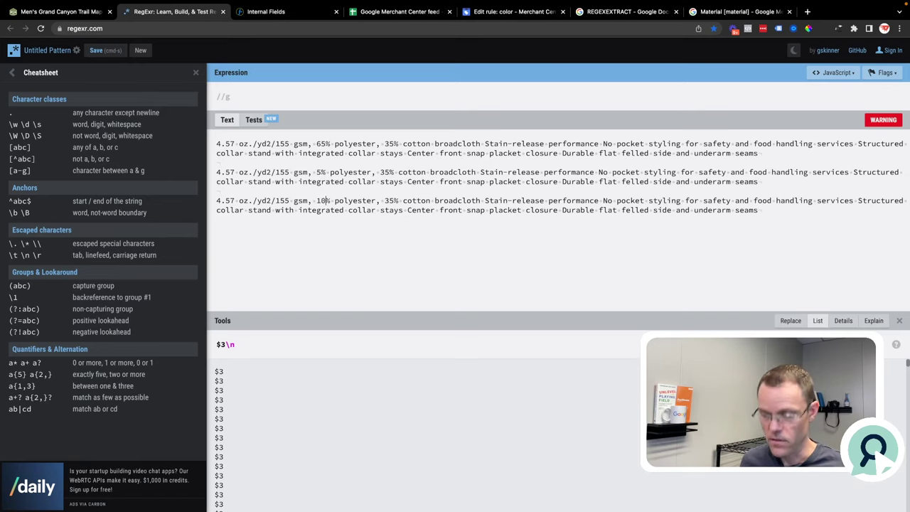
- Enter the expression \d+ to match whole numbers, comparing its matches with those of \d alone
{"action": "left_click", "coordinate": [247, 94]}
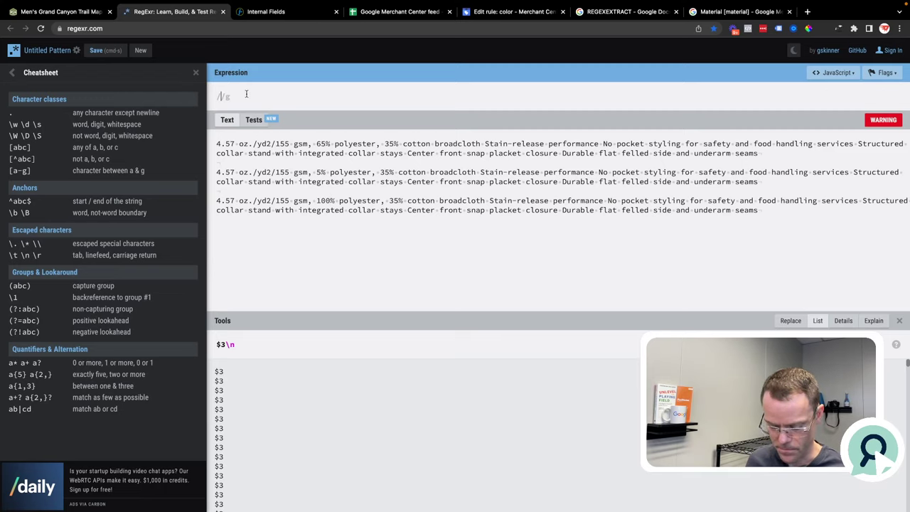
{"action": "type", "text": "\\d"}
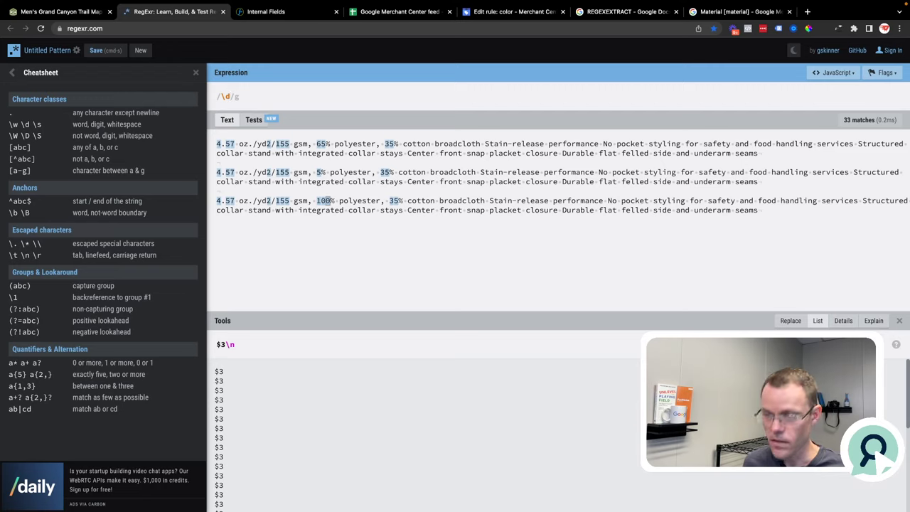
{"action": "type", "text": "+"}
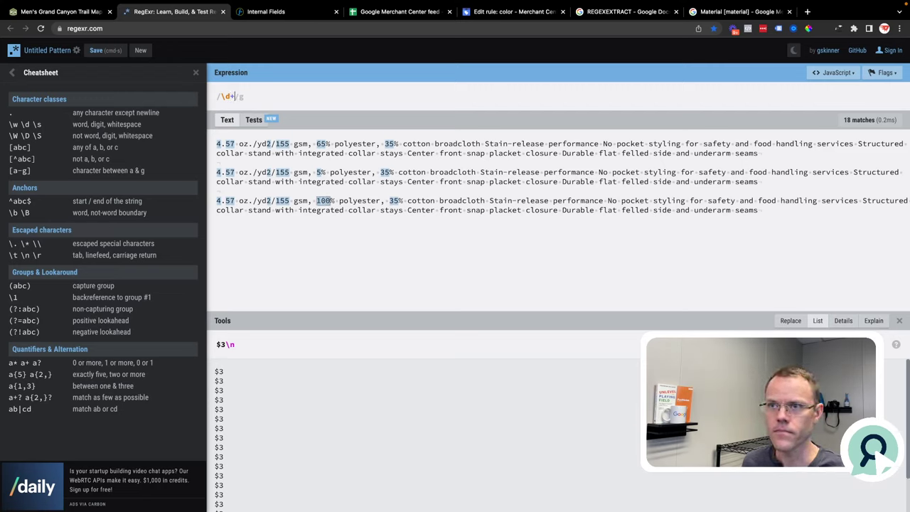
{"action": "key", "text": "BackSpace"}
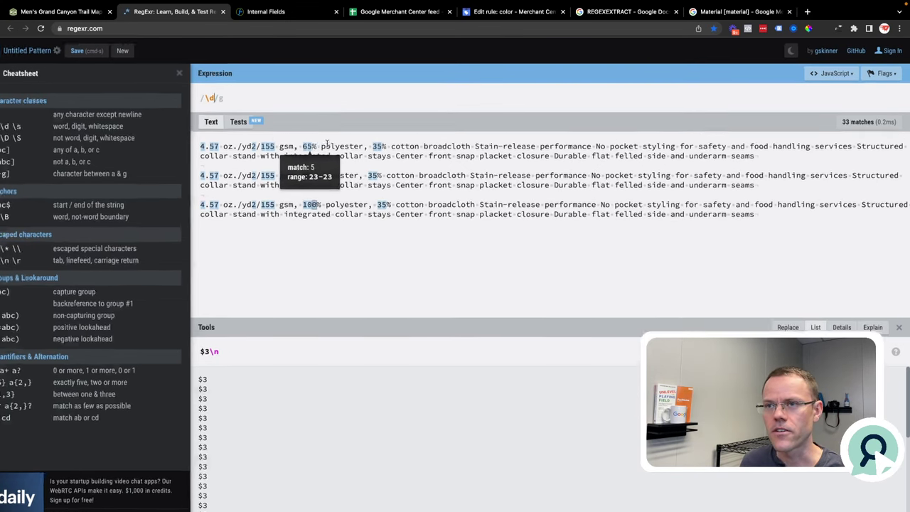
{"action": "scroll", "coordinate": [327, 143], "scroll_direction": "up", "scroll_amount": 3}
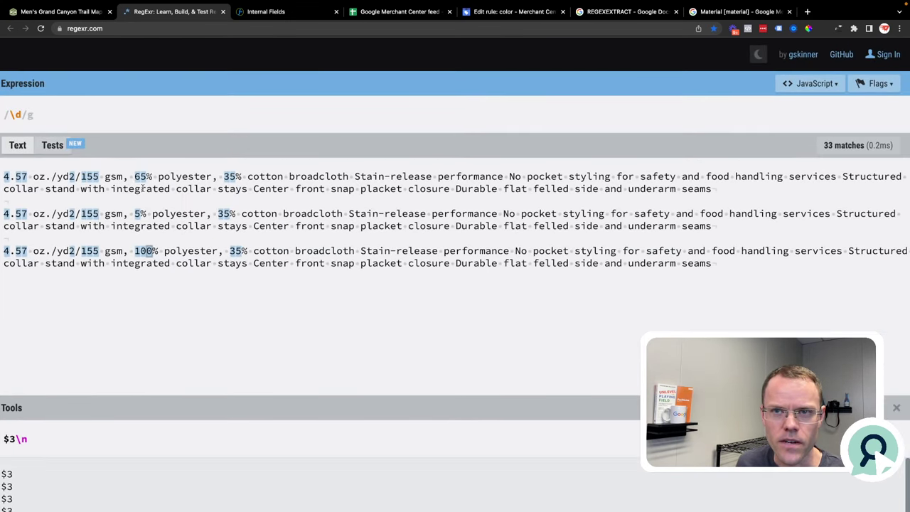
{"action": "scroll", "coordinate": [142, 187], "scroll_direction": "down", "scroll_amount": 3}
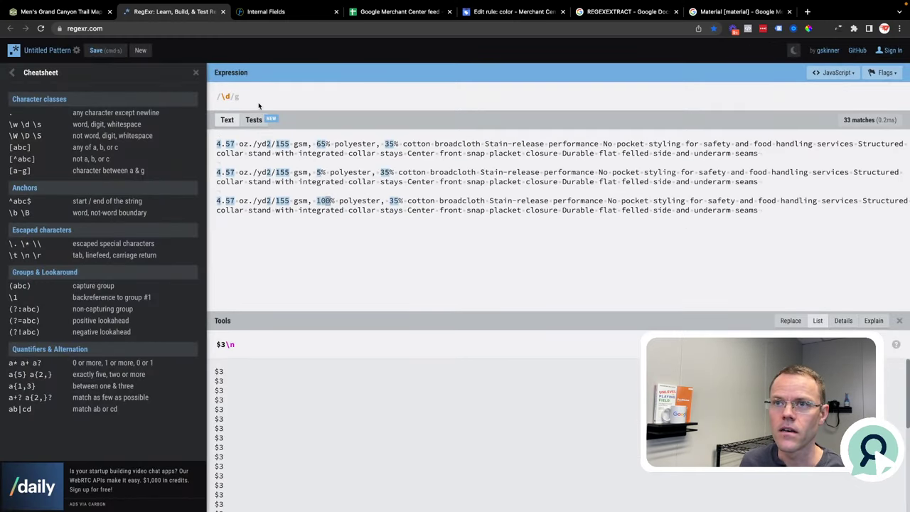
{"action": "type", "text": "+"}
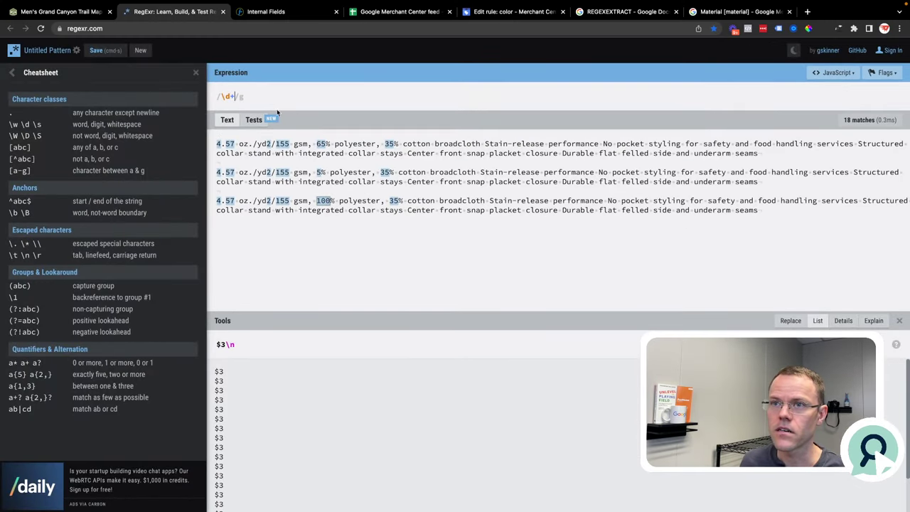
- Extend the expression to \d+% and compare its matches without the + quantifier before restoring it
{"action": "type", "text": "%"}
{"action": "left_click", "coordinate": [235, 96]}
{"action": "key", "text": "BackSpace"}
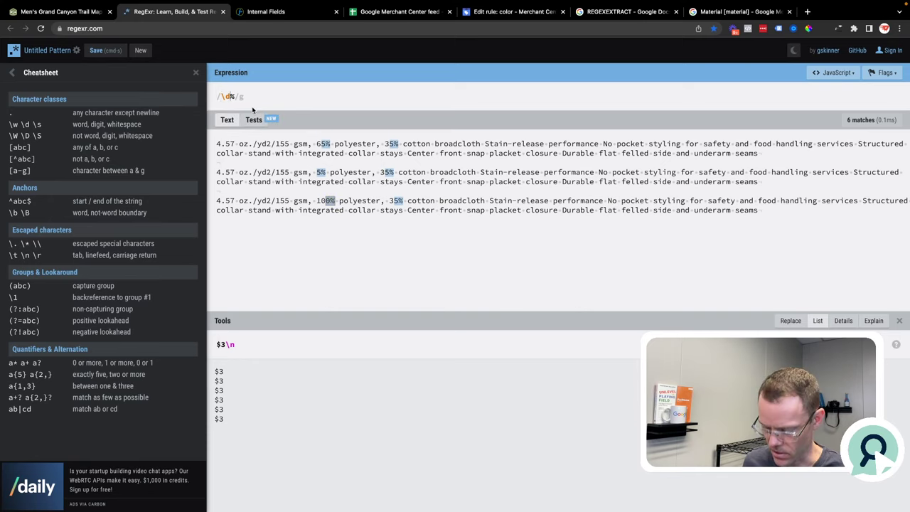
{"action": "type", "text": "+"}
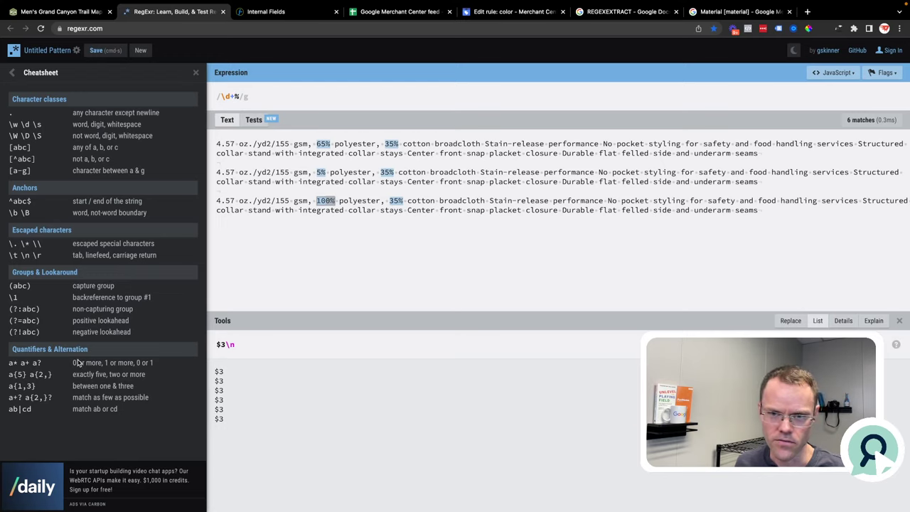
- Look up the + quantifier in the cheatsheet and remove the inserted a+ from the expression
{"action": "left_click", "coordinate": [26, 363]}
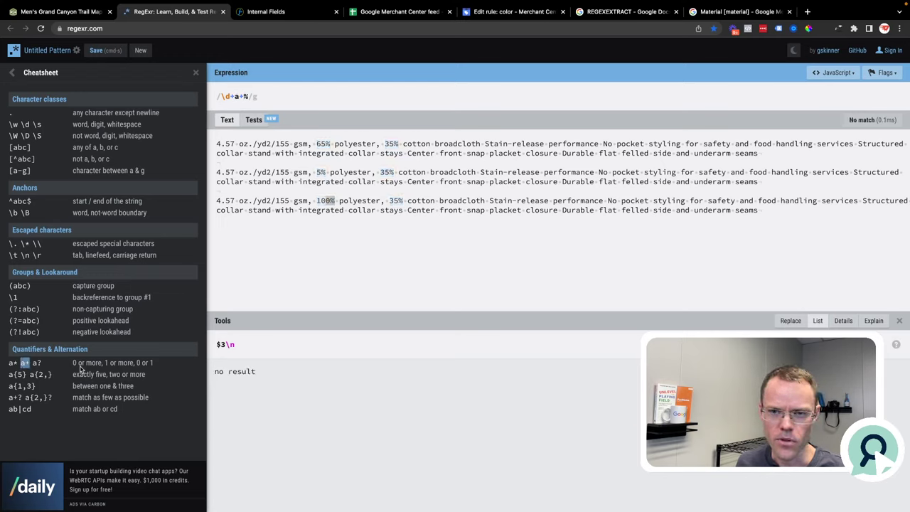
{"action": "left_click_drag", "start_coordinate": [104, 366], "coordinate": [131, 367]}
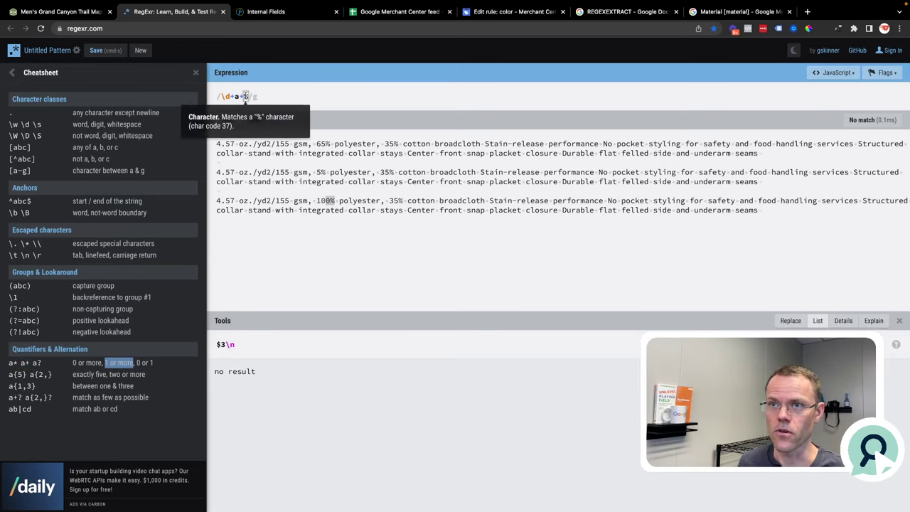
{"action": "left_click", "coordinate": [253, 96]}
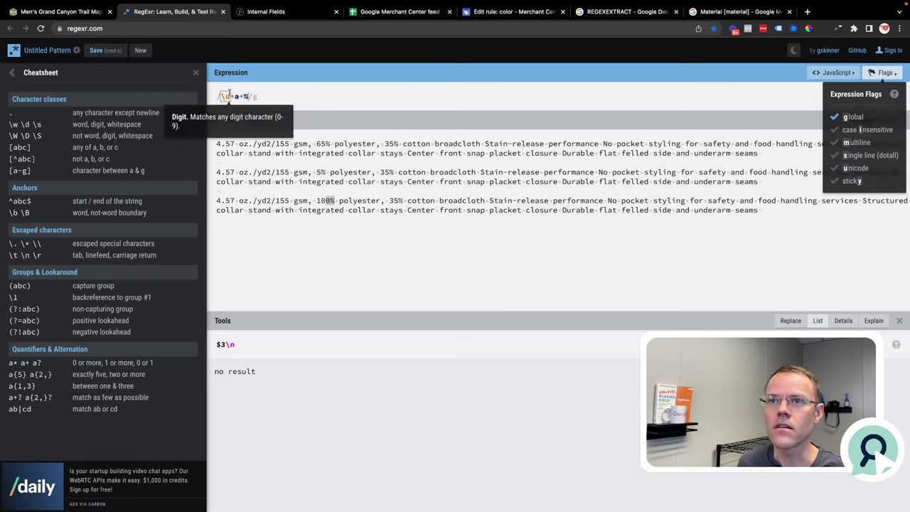
{"action": "left_click", "coordinate": [241, 96]}
{"action": "key", "text": "BackSpace"}
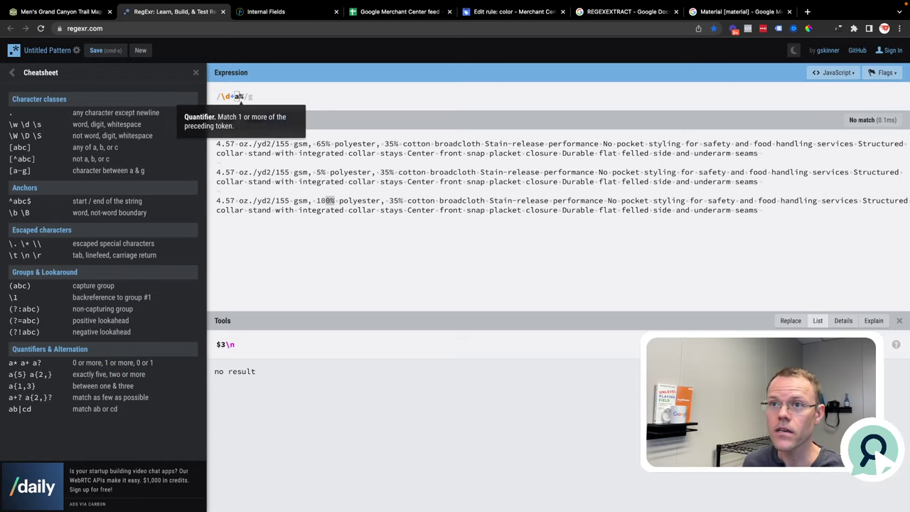
{"action": "key", "text": "BackSpace"}
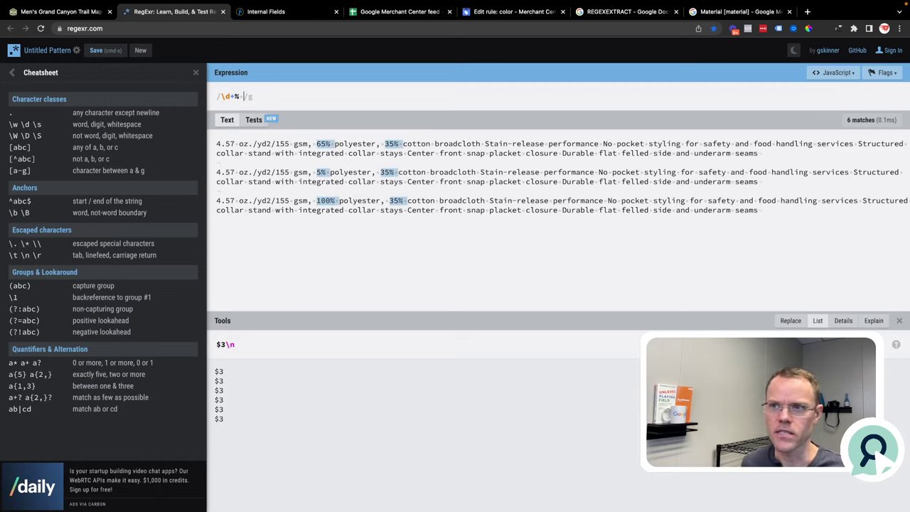
- Extend the expression to \d+%\s\w+ so it matches each percentage, the following whitespace, and the material word
{"action": "key", "text": "BackSpace"}
{"action": "type", "text": "\\s"}
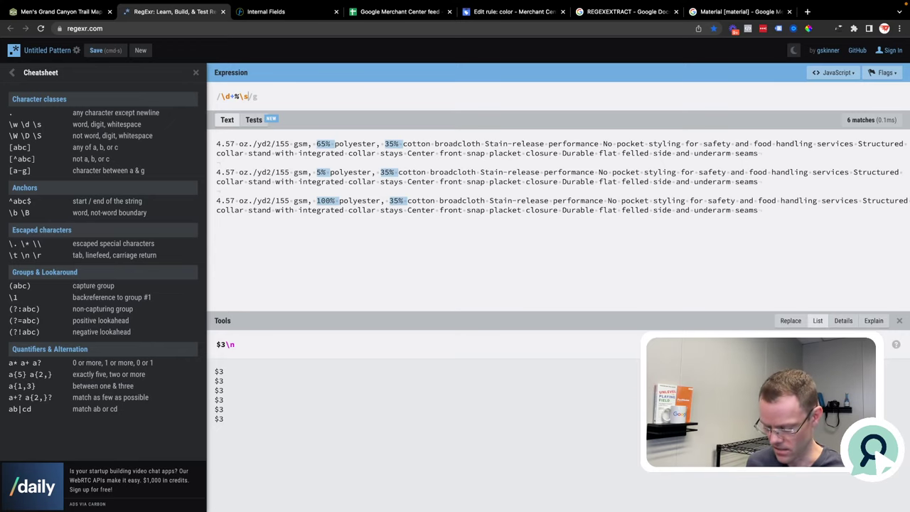
{"action": "key", "text": "BackSpace"}
{"action": "key", "text": "BackSpace"}
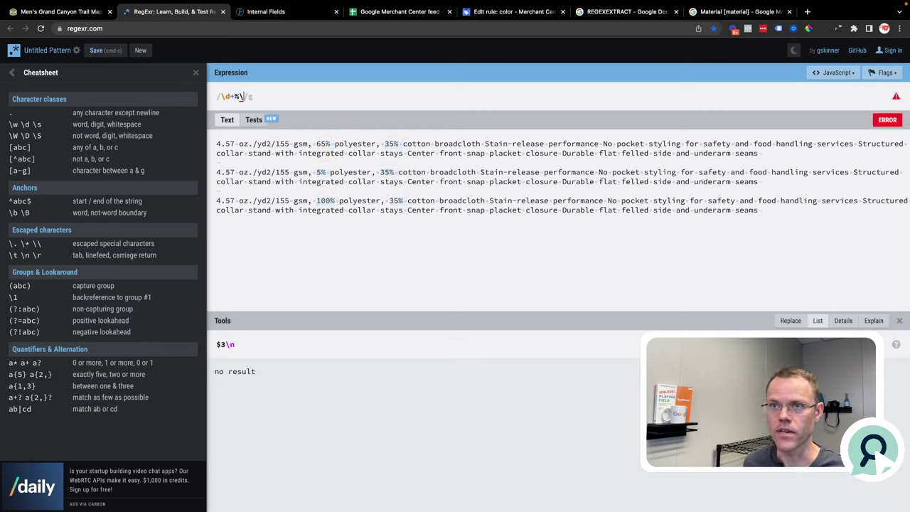
{"action": "key", "text": "BackSpace"}
{"action": "type", "text": "\\"}
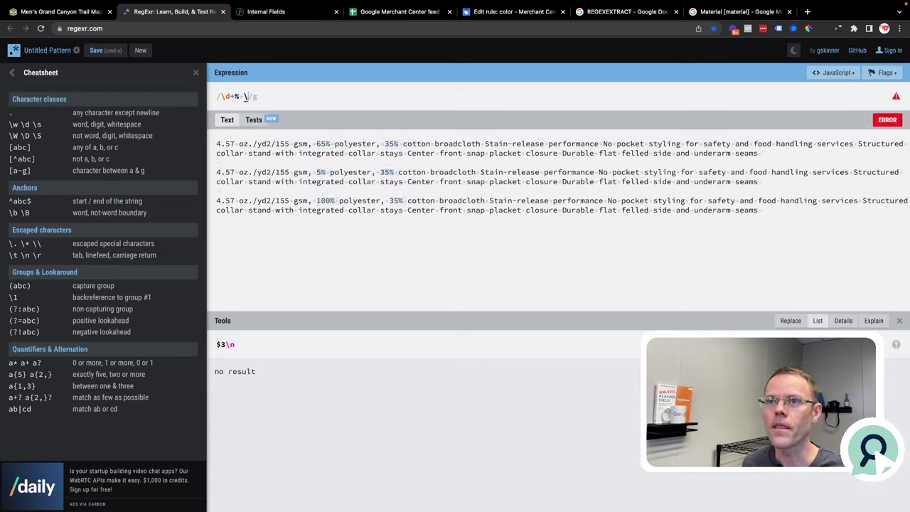
{"action": "key", "text": "BackSpace"}
{"action": "type", "text": "s"}
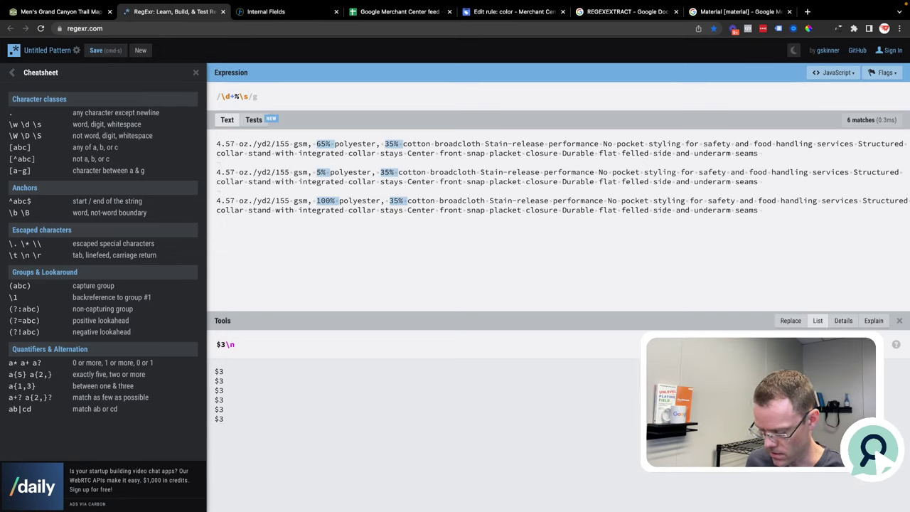
{"action": "type", "text": "\\w+"}
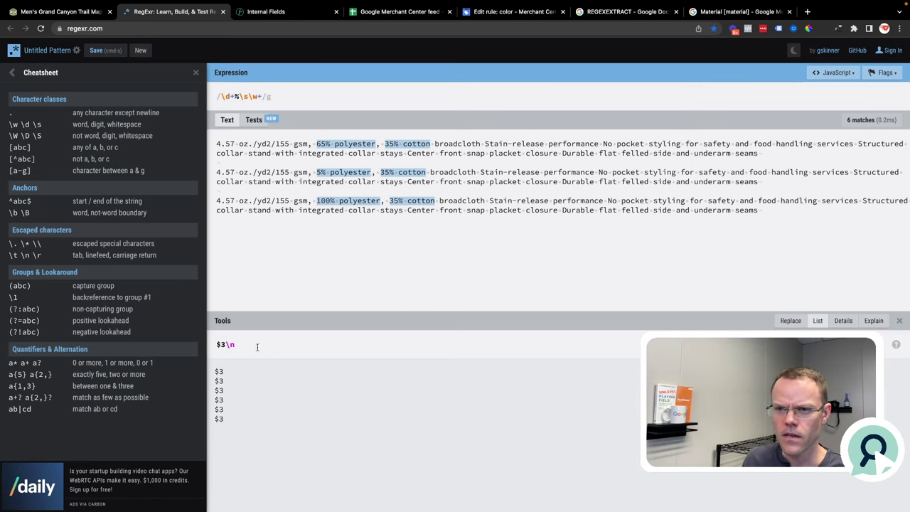
- Set the List tool's output format to $&\n to list each full match, and highlight the listed materials
{"action": "key", "text": "BackSpace"}
{"action": "type", "text": "&"}
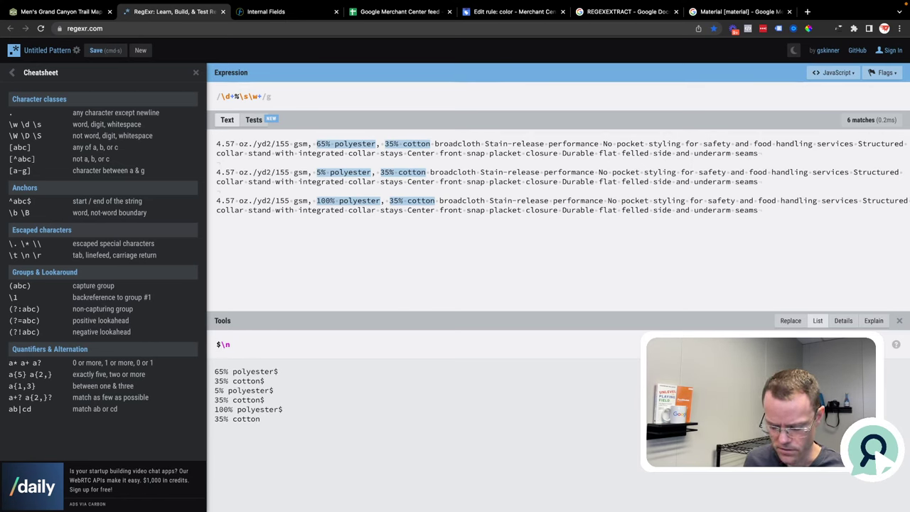
{"action": "type", "text": "$"}
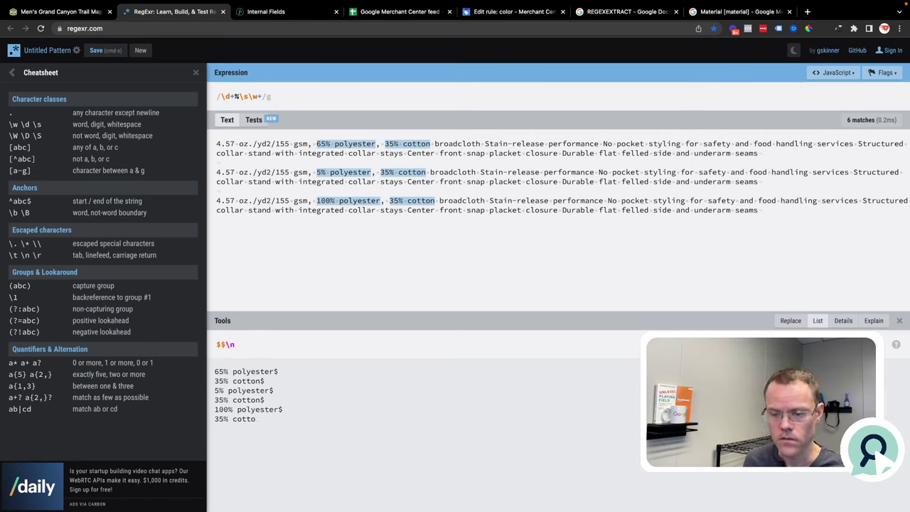
{"action": "key", "text": "BackSpace"}
{"action": "type", "text": "&"}
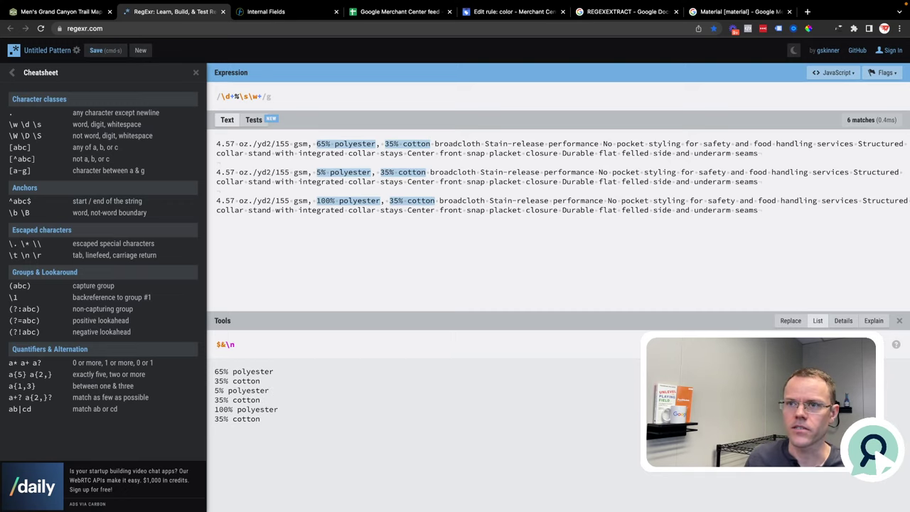
{"action": "left_click_drag", "start_coordinate": [269, 424], "coordinate": [216, 373]}
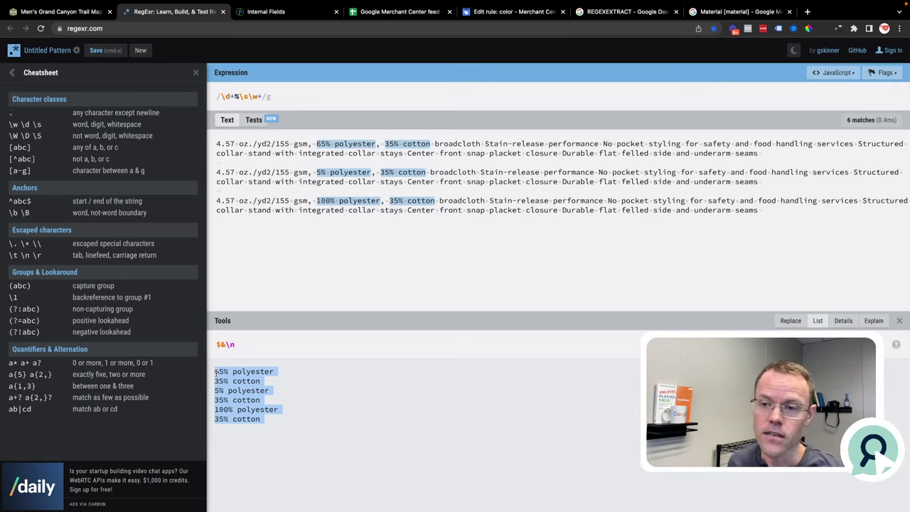
{"action": "left_click", "coordinate": [224, 372]}
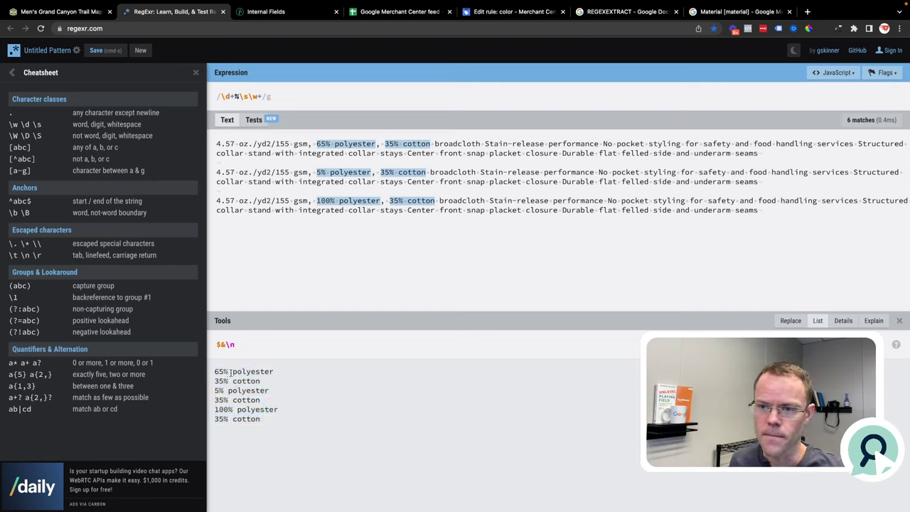
- Highlight the percentage and material parts of the listed matches to review what the expression extracts
{"action": "left_click_drag", "start_coordinate": [229, 372], "coordinate": [215, 372]}
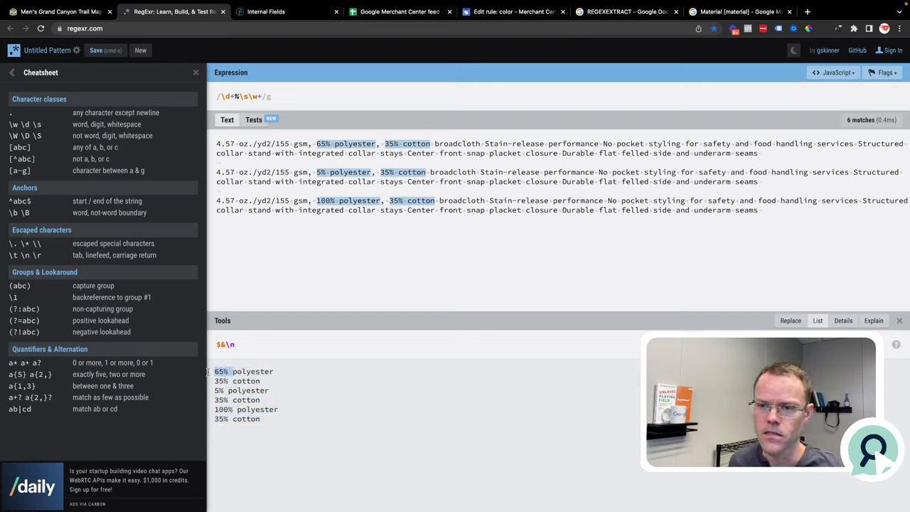
{"action": "left_click", "coordinate": [234, 383]}
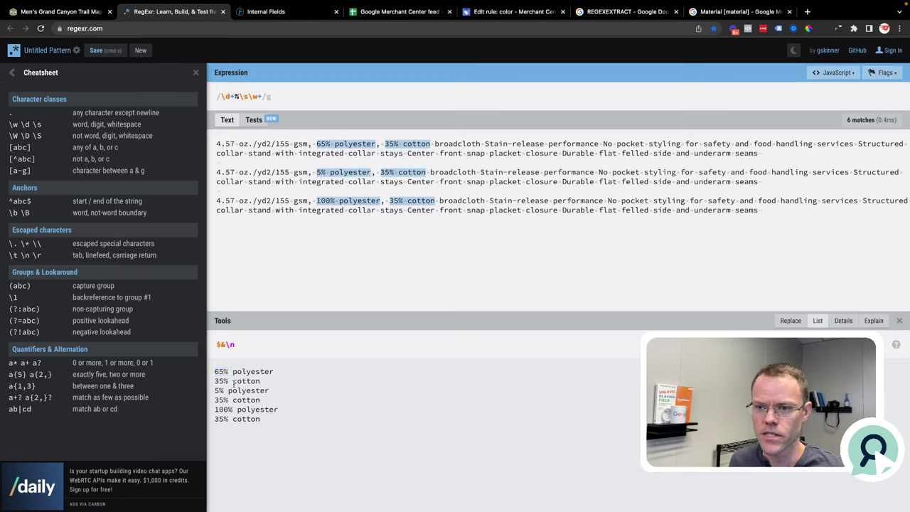
{"action": "left_click_drag", "start_coordinate": [228, 391], "coordinate": [201, 411]}
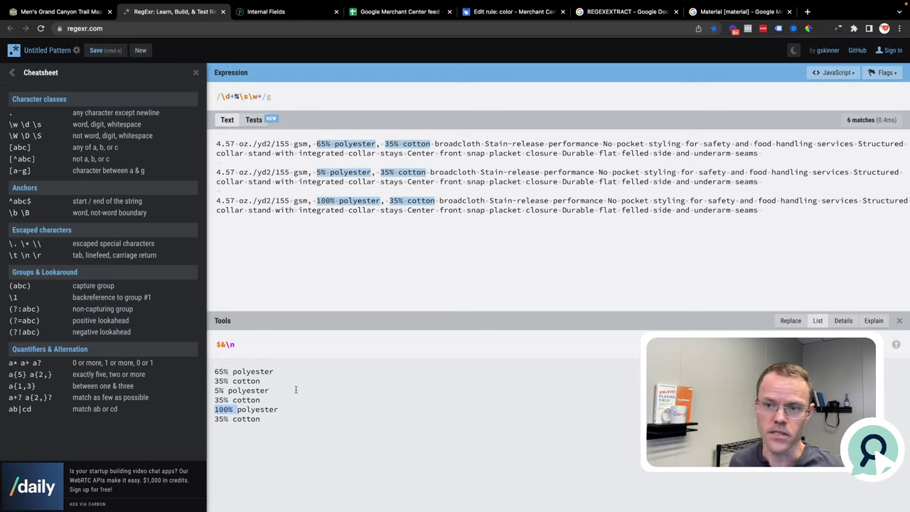
{"action": "double_click", "coordinate": [250, 371]}
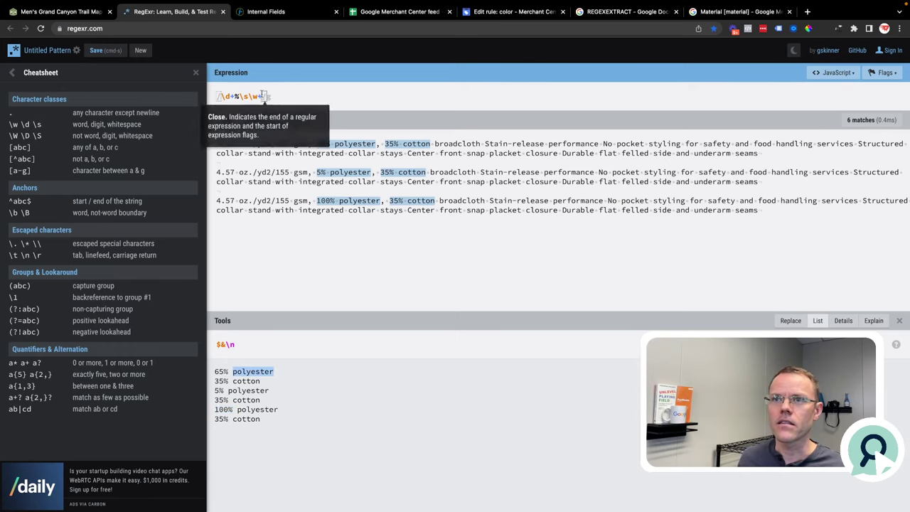
- Copy the expression \d+%\s\w+ into the Merchant Center color rule's Extract source as its search text and apply the source
{"action": "triple_click", "coordinate": [258, 97]}
{"action": "key", "text": "super+c"}
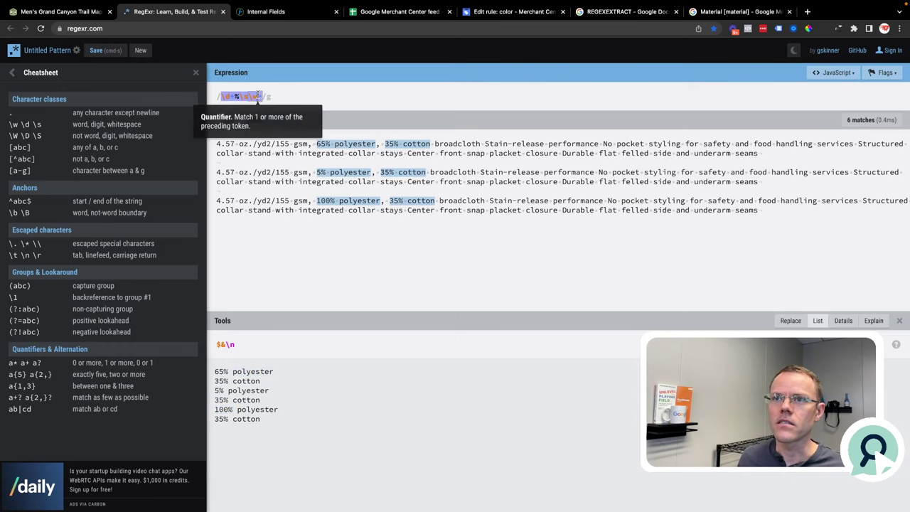
{"action": "left_click", "coordinate": [504, 13]}
{"action": "left_click", "coordinate": [163, 416]}
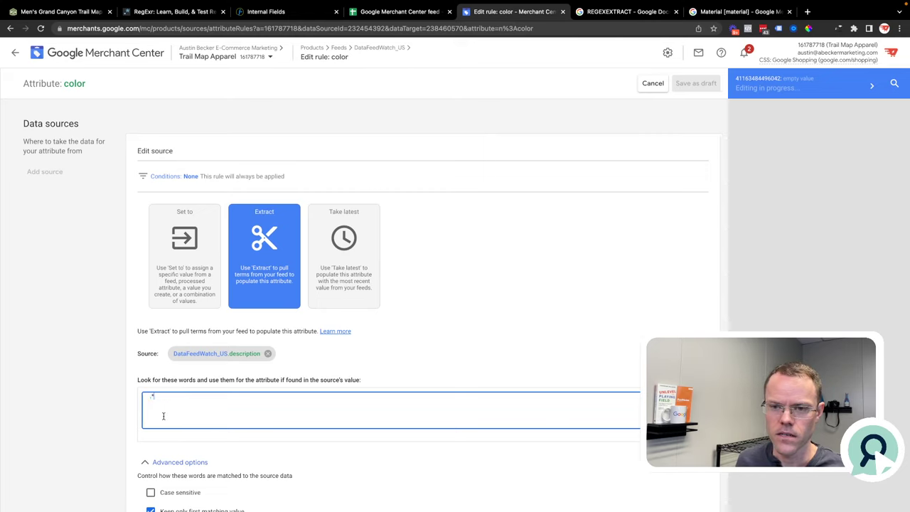
{"action": "key", "text": "BackSpace"}
{"action": "key", "text": "super+v"}
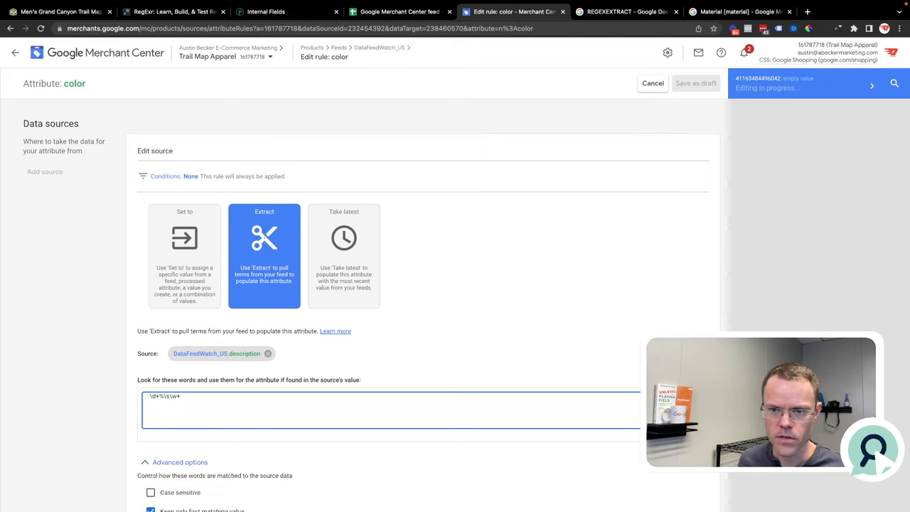
{"action": "scroll", "coordinate": [240, 401], "scroll_direction": "down", "scroll_amount": 2}
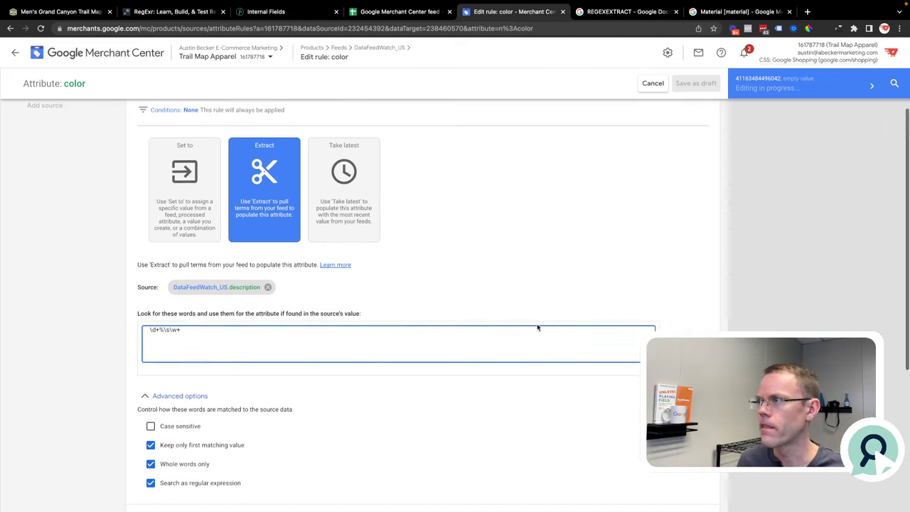
{"action": "scroll", "coordinate": [537, 327], "scroll_direction": "down", "scroll_amount": 5}
{"action": "left_click", "coordinate": [704, 285]}
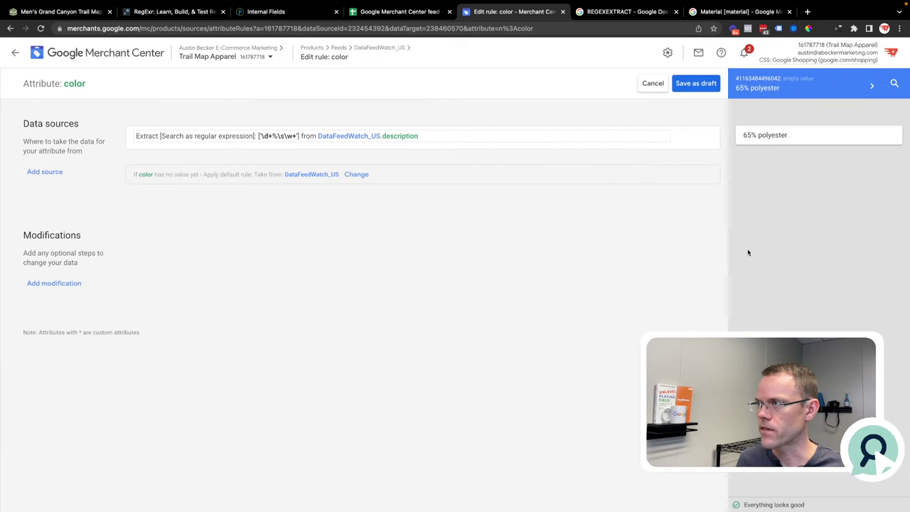
- Review the extracted value in the rule preview and check the Material help article's format section and Text (TSV) example entry
{"action": "left_click_drag", "start_coordinate": [788, 135], "coordinate": [744, 135]}
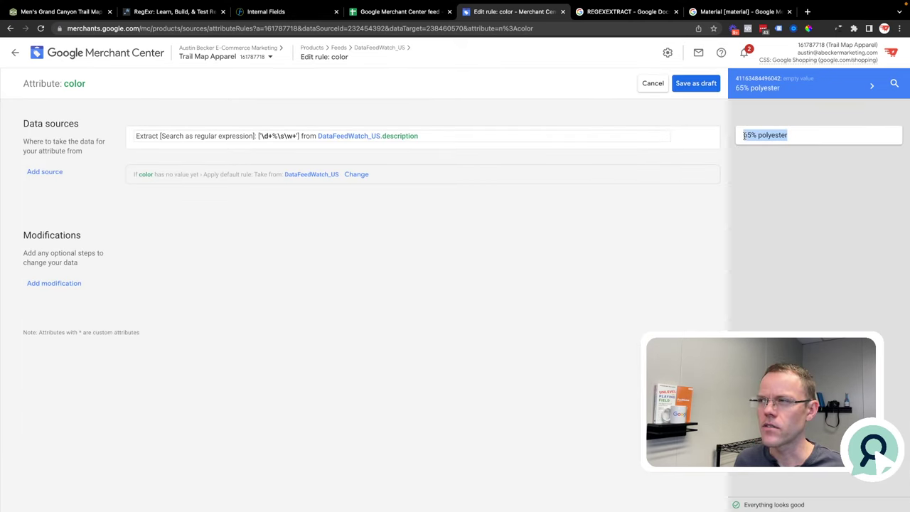
{"action": "left_click", "coordinate": [759, 137]}
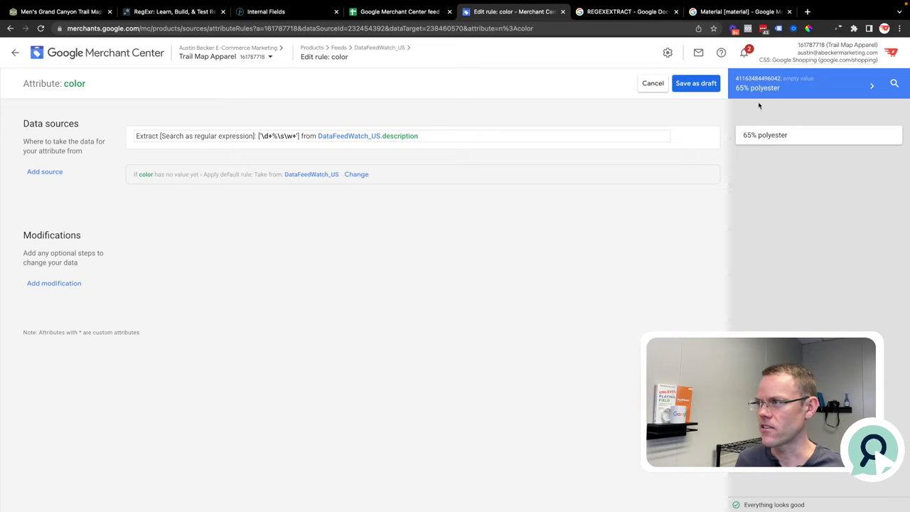
{"action": "left_click", "coordinate": [739, 12]}
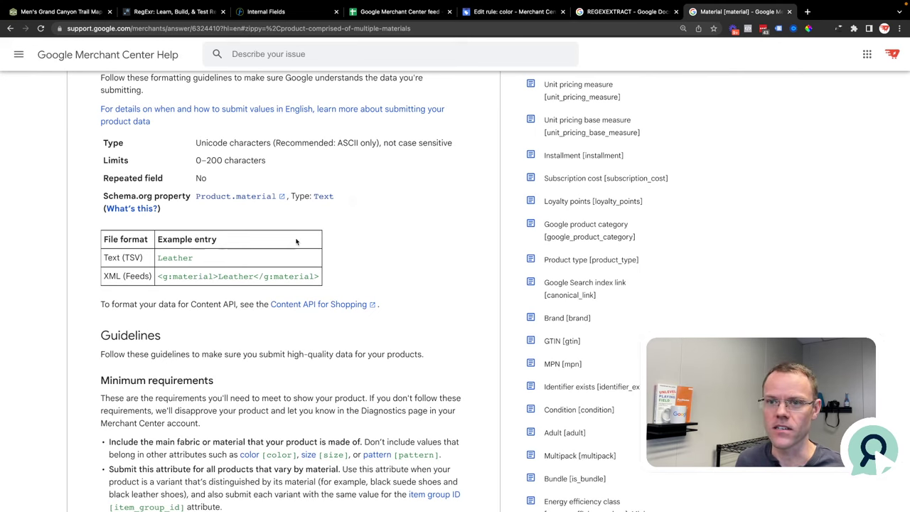
{"action": "scroll", "coordinate": [296, 242], "scroll_direction": "up", "scroll_amount": 10}
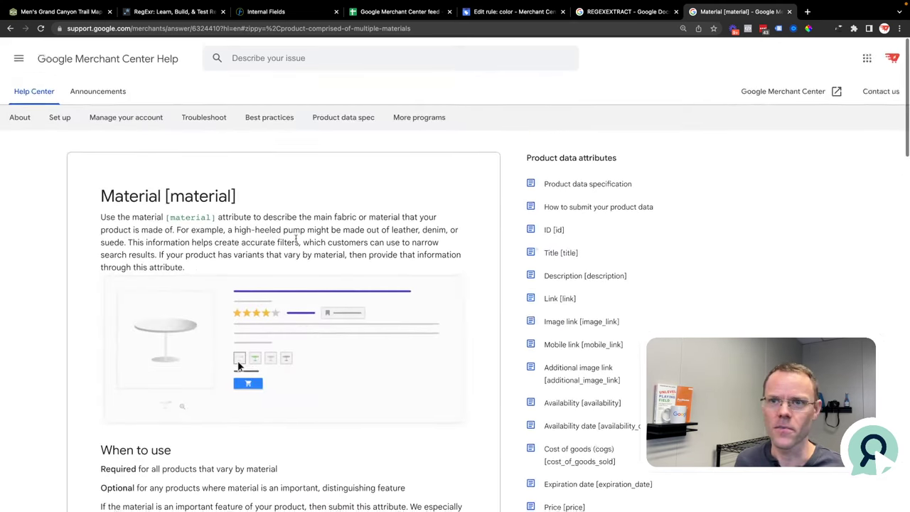
{"action": "scroll", "coordinate": [249, 355], "scroll_direction": "down", "scroll_amount": 5}
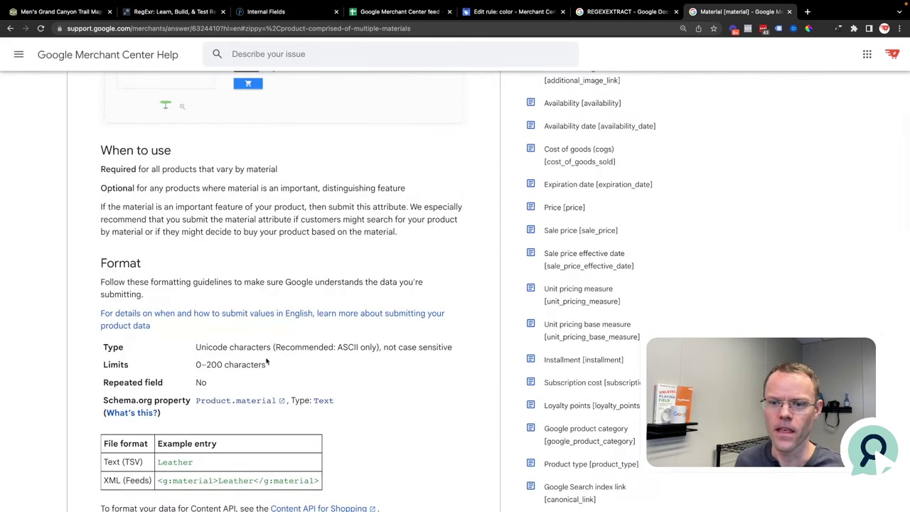
{"action": "double_click", "coordinate": [172, 464]}
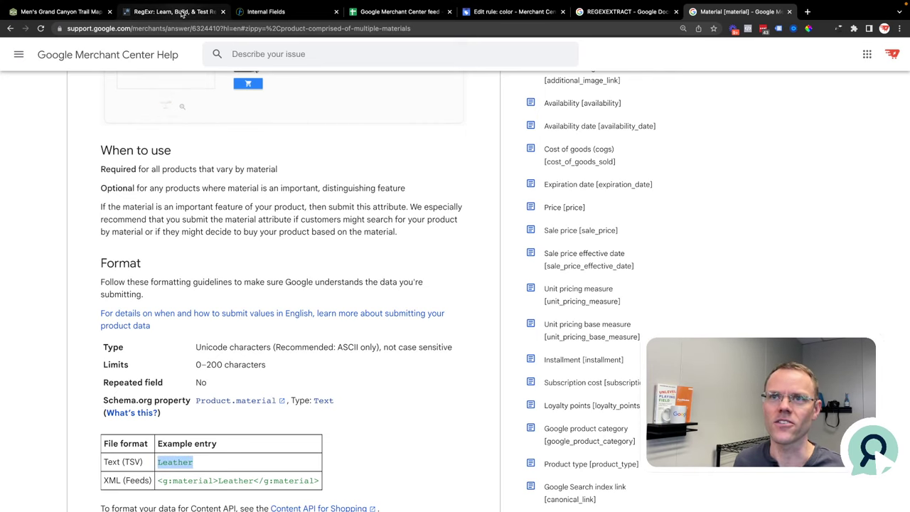
- Return to the color rule and highlight the percentage and the material word separately in the preview value
{"action": "left_click", "coordinate": [512, 12]}
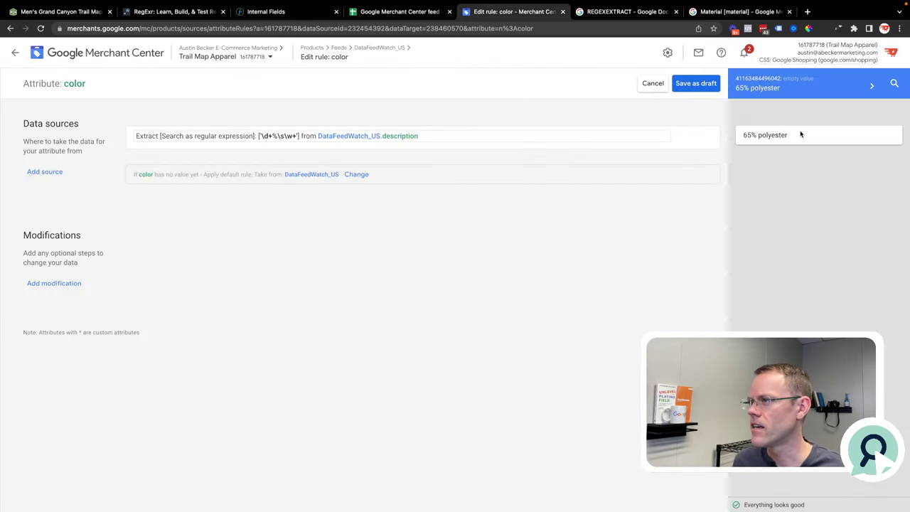
{"action": "left_click_drag", "start_coordinate": [788, 134], "coordinate": [758, 134]}
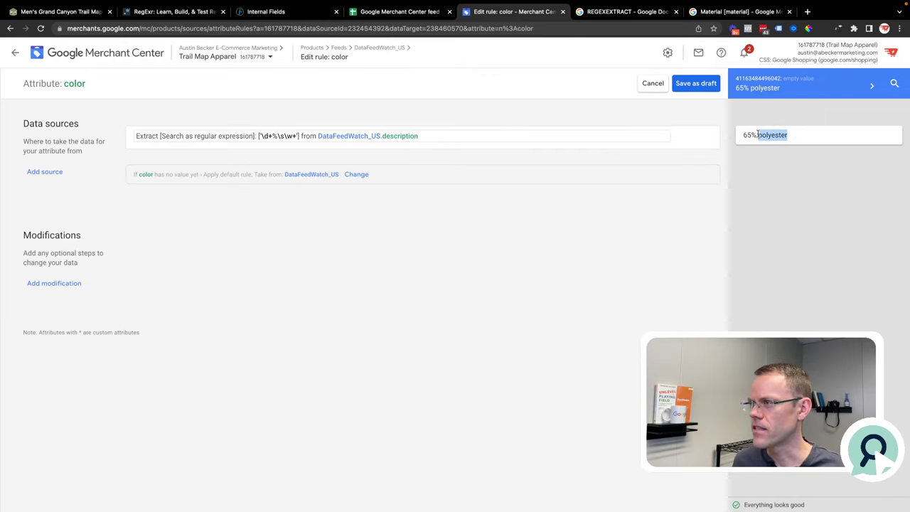
{"action": "left_click", "coordinate": [758, 135]}
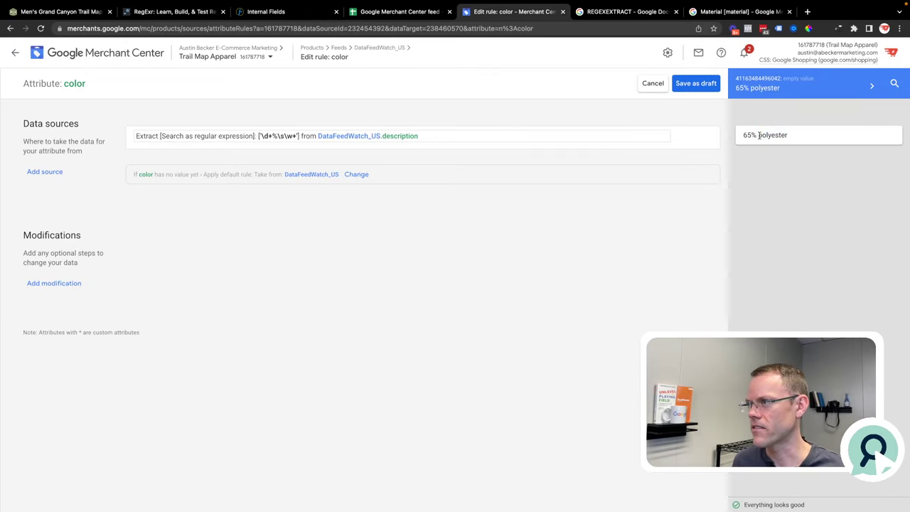
{"action": "left_click_drag", "start_coordinate": [758, 134], "coordinate": [742, 138]}
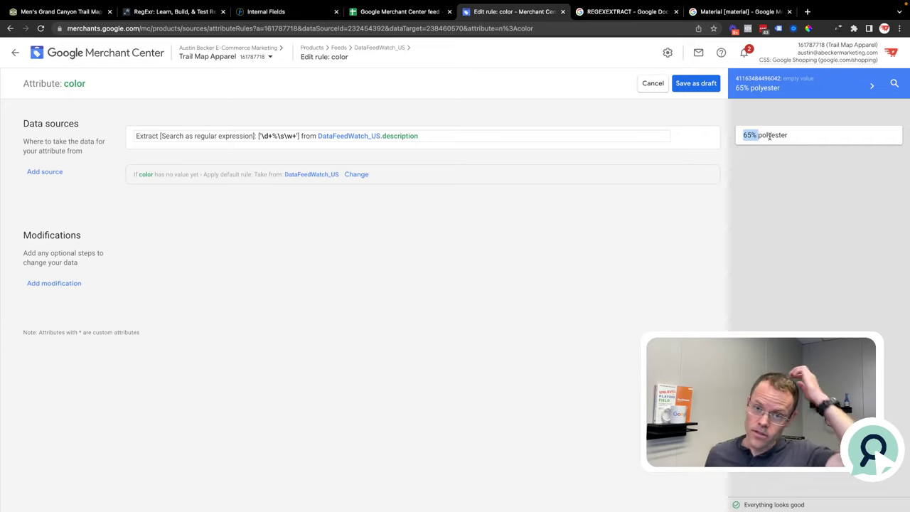
{"action": "left_click", "coordinate": [755, 135]}
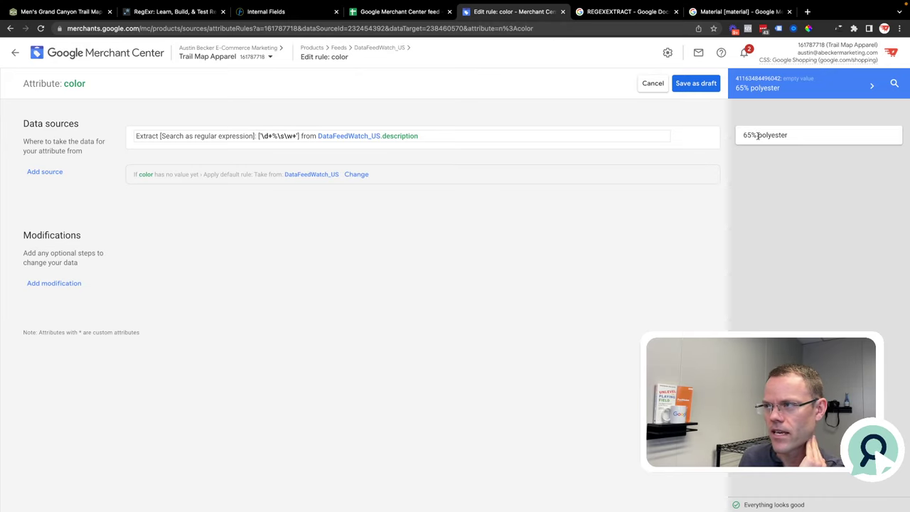
{"action": "left_click_drag", "start_coordinate": [757, 135], "coordinate": [788, 138]}
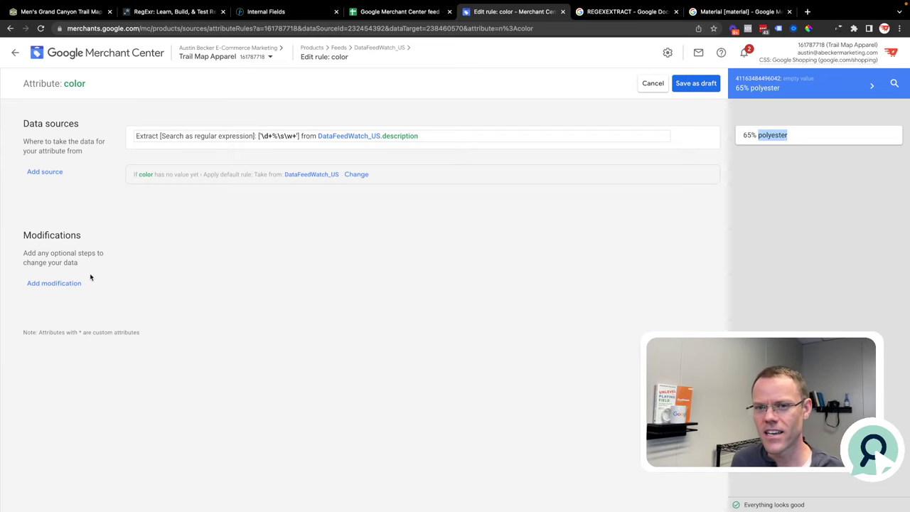
- Add a Split & Choose modification to the color rule that splits the value at the % separator
{"action": "left_click", "coordinate": [56, 285]}
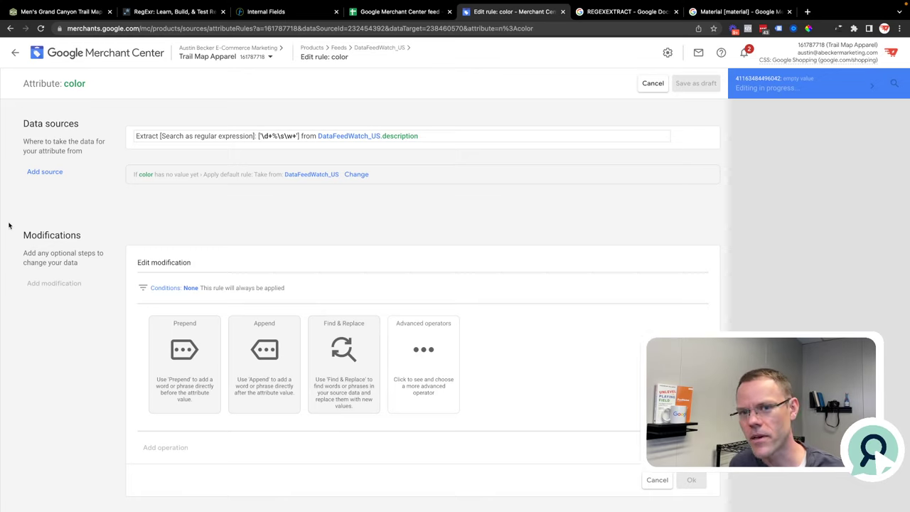
{"action": "left_click", "coordinate": [433, 353]}
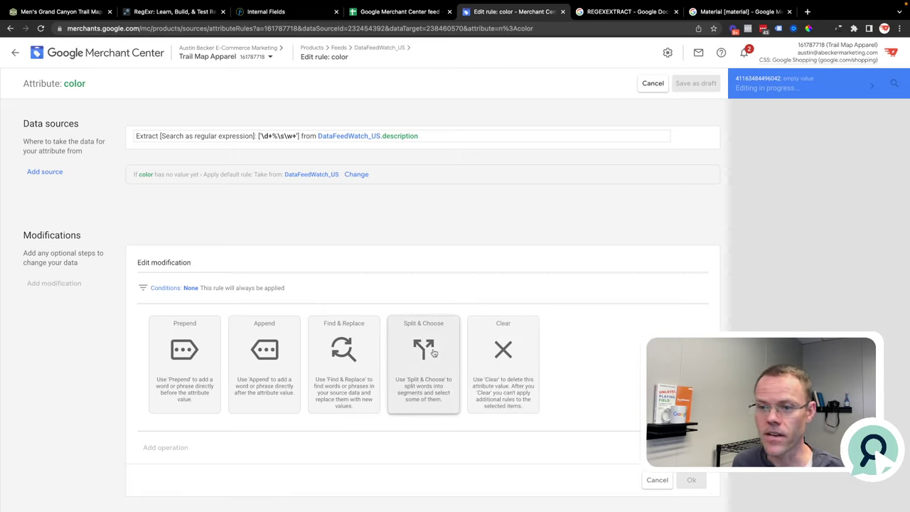
{"action": "left_click", "coordinate": [425, 351]}
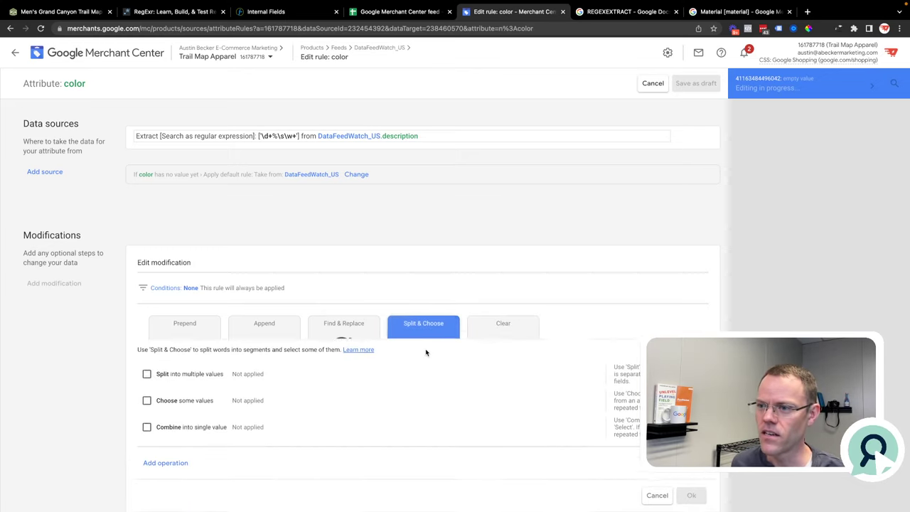
{"action": "left_click", "coordinate": [147, 367]}
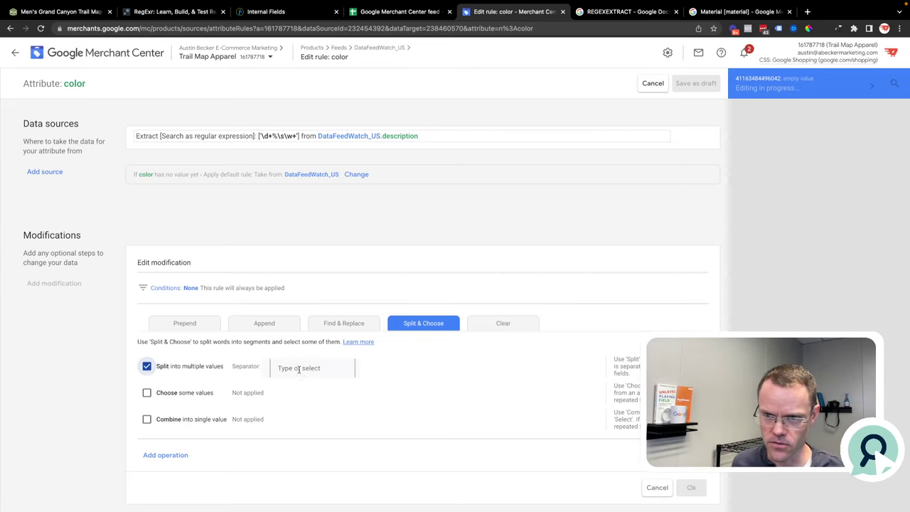
{"action": "left_click", "coordinate": [296, 367]}
{"action": "type", "text": "%"}
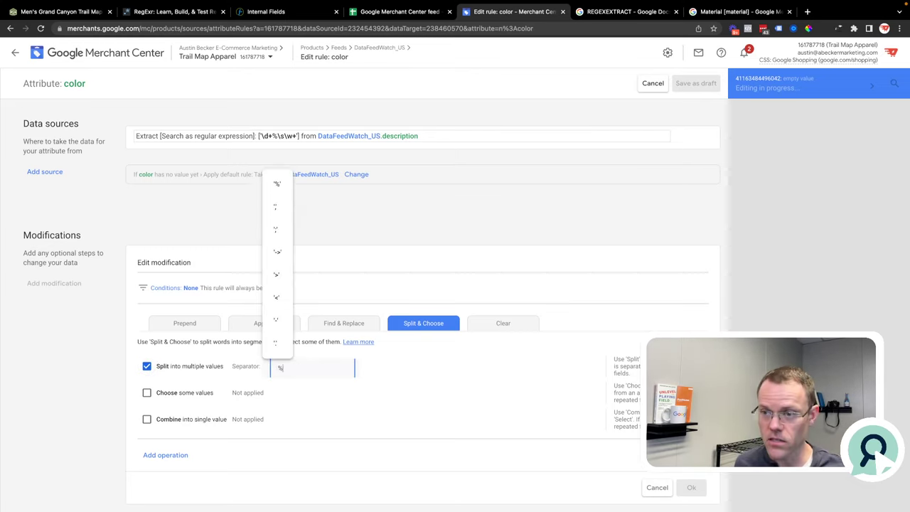
{"action": "left_click", "coordinate": [278, 185]}
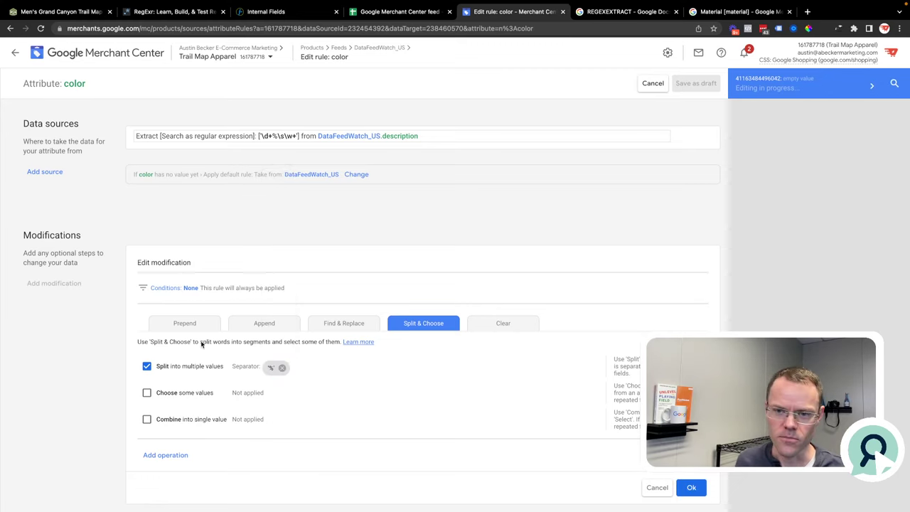
- Choose the last node of the split value and apply the modification
{"action": "left_click", "coordinate": [146, 392]}
{"action": "left_click", "coordinate": [290, 394]}
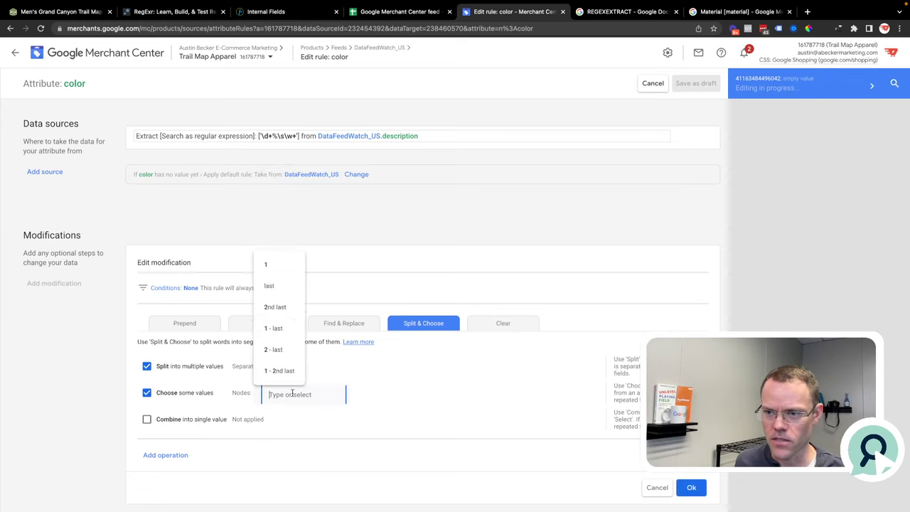
{"action": "left_click", "coordinate": [267, 283]}
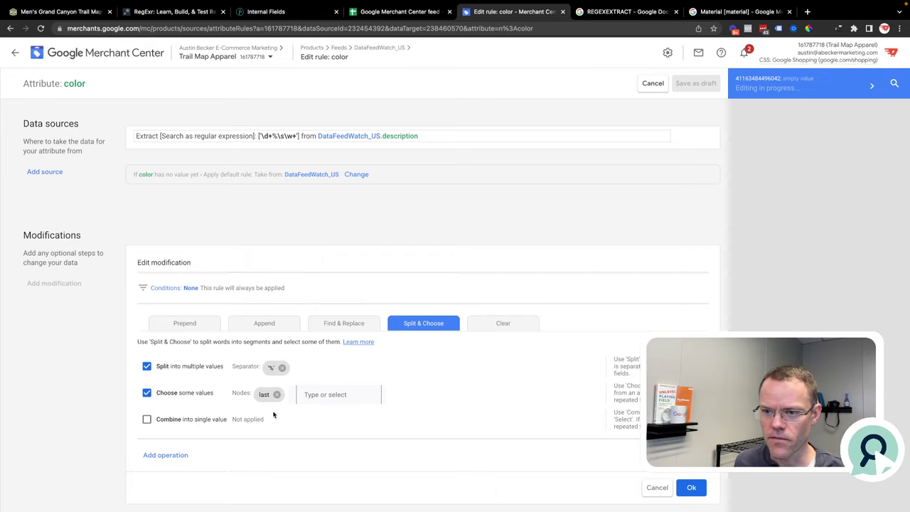
{"action": "left_click", "coordinate": [691, 487]}
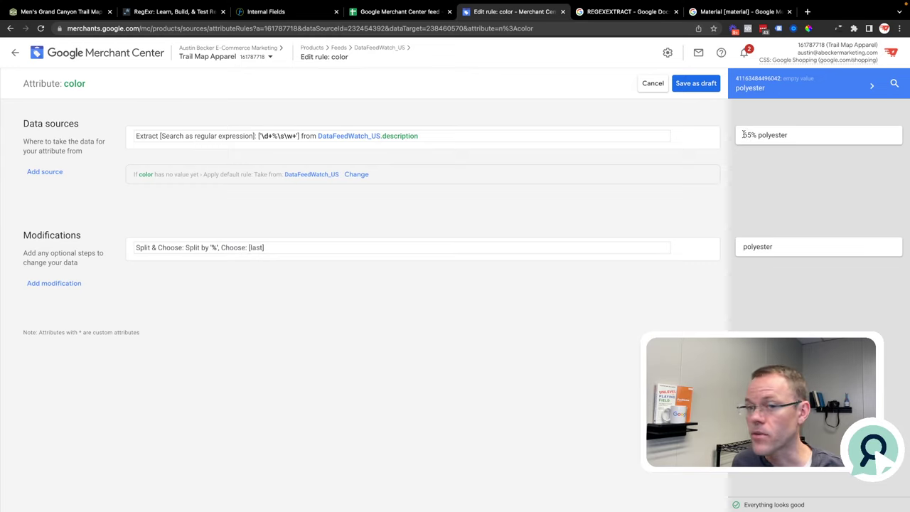
- Compare the preview values before and after the modification, and reopen the Split & Choose modification for editing
{"action": "double_click", "coordinate": [42, 235]}
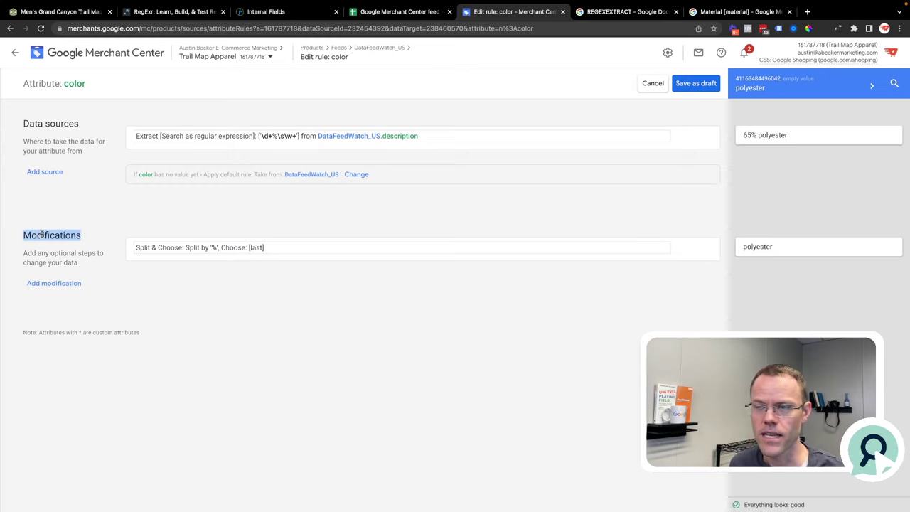
{"action": "left_click_drag", "start_coordinate": [802, 139], "coordinate": [742, 137]}
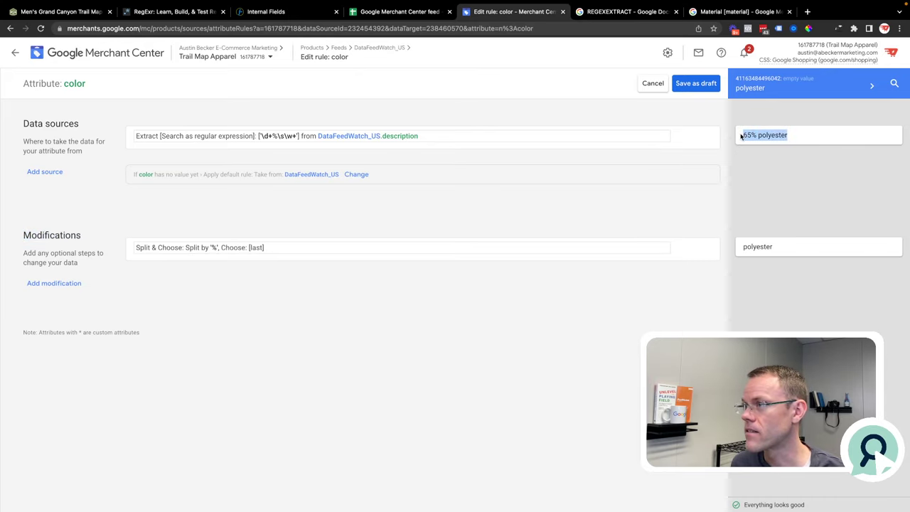
{"action": "left_click", "coordinate": [750, 135]}
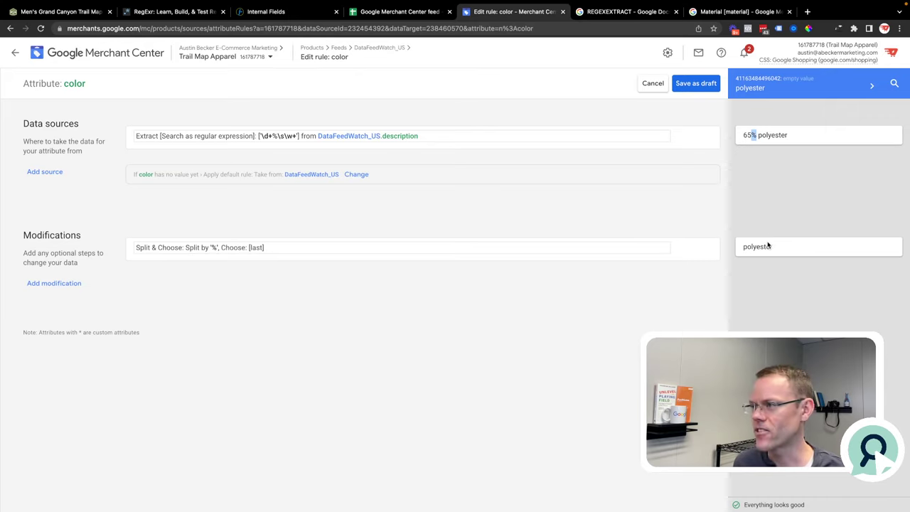
{"action": "double_click", "coordinate": [755, 247]}
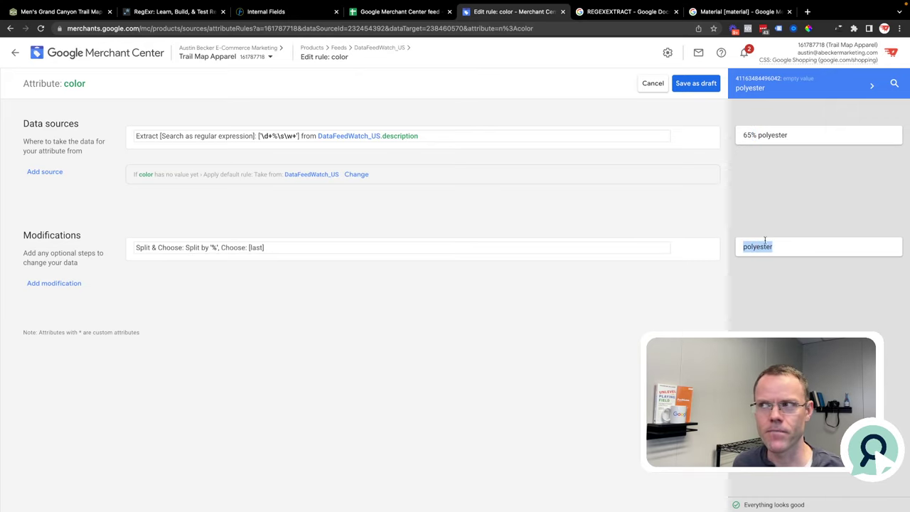
{"action": "left_click", "coordinate": [177, 248]}
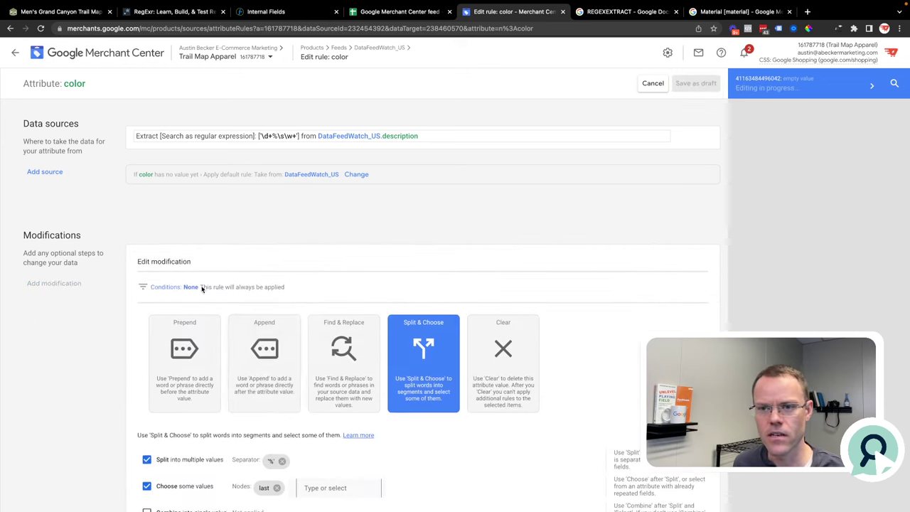
- Set the Split & Choose modification to choose node 1, apply it, and highlight the % separator in the extracted preview value
{"action": "scroll", "coordinate": [260, 393], "scroll_direction": "down", "scroll_amount": 3}
{"action": "left_click", "coordinate": [277, 325]}
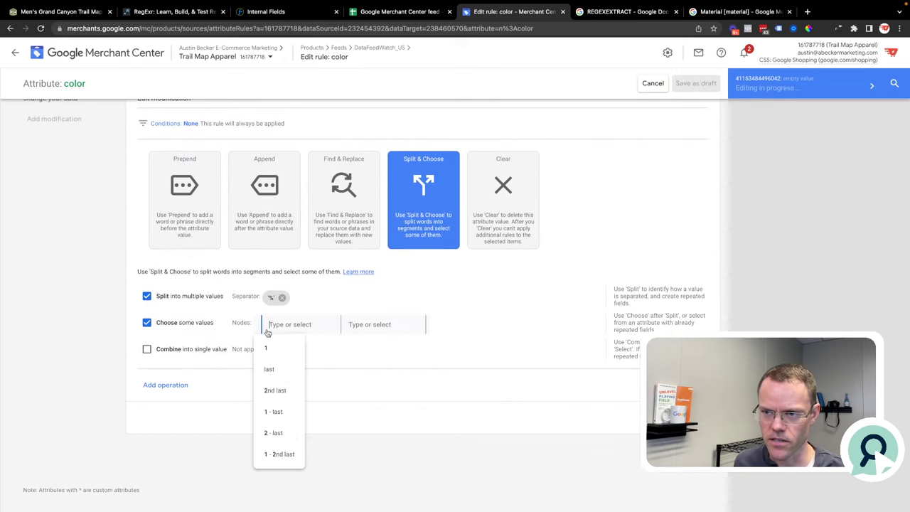
{"action": "left_click", "coordinate": [270, 346]}
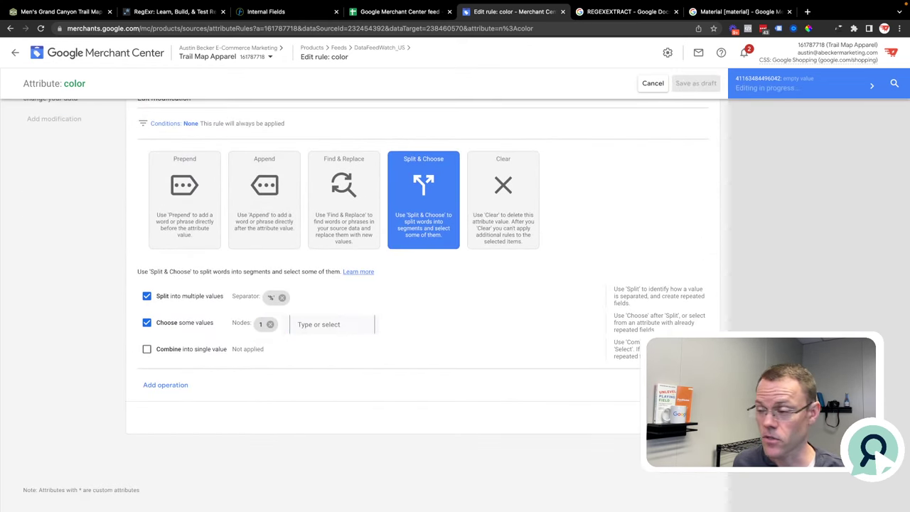
{"action": "left_click", "coordinate": [727, 213]}
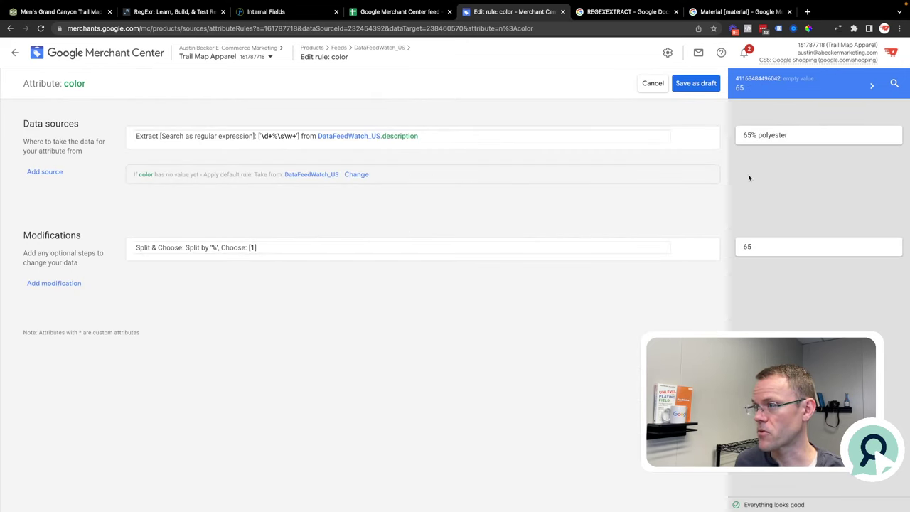
{"action": "left_click_drag", "start_coordinate": [751, 134], "coordinate": [755, 134]}
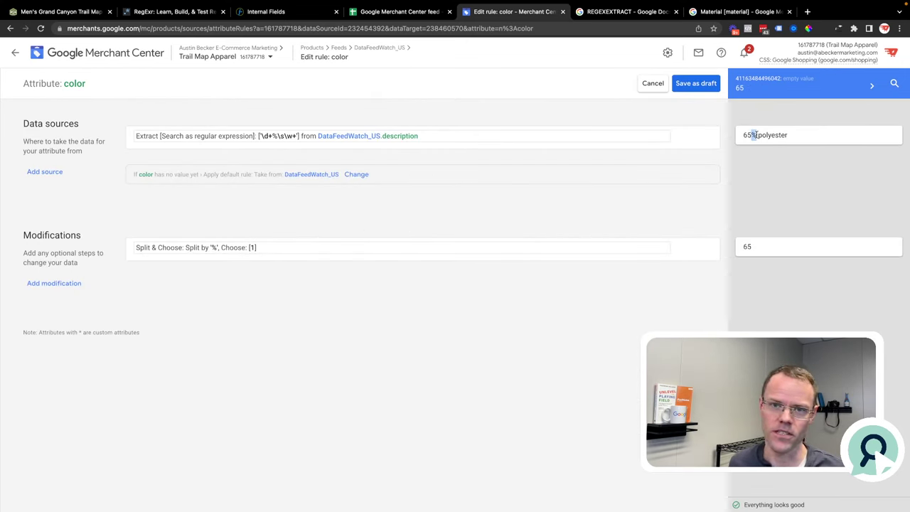
- Set the chosen node of the color rule's Split & Choose modification back to last and apply it
{"action": "left_click", "coordinate": [225, 247]}
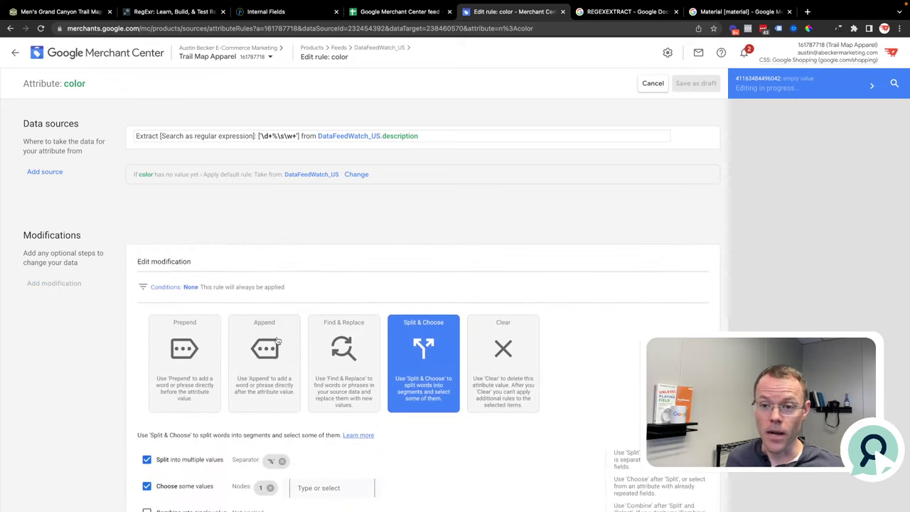
{"action": "scroll", "coordinate": [273, 348], "scroll_direction": "down", "scroll_amount": 3}
{"action": "left_click", "coordinate": [270, 324]}
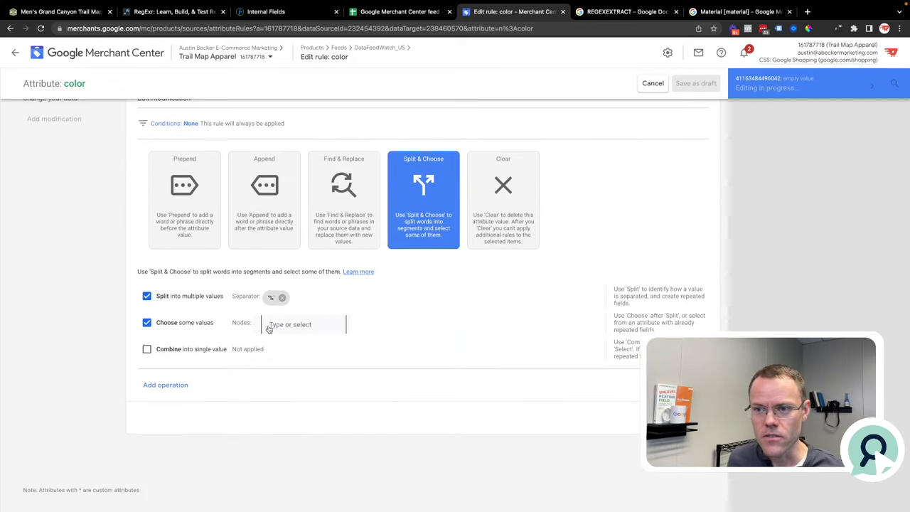
{"action": "left_click", "coordinate": [270, 325]}
{"action": "left_click", "coordinate": [275, 369]}
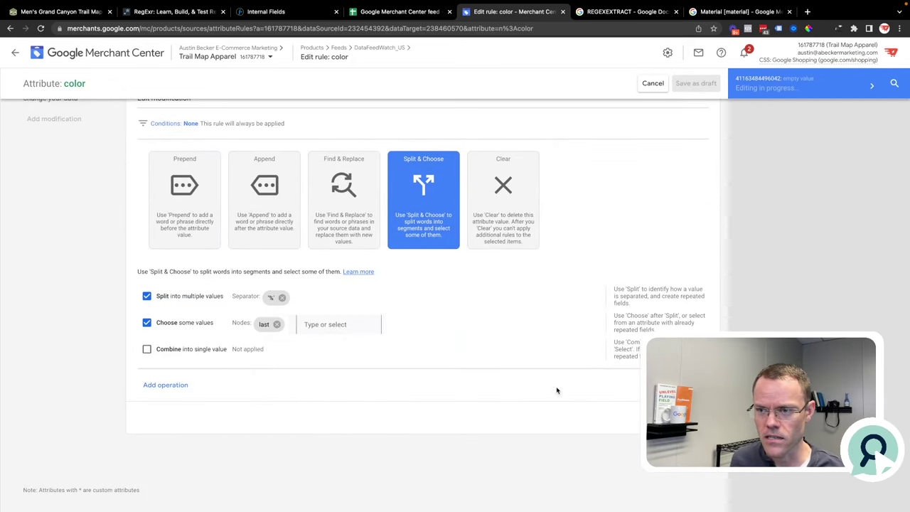
{"action": "left_click", "coordinate": [809, 272]}
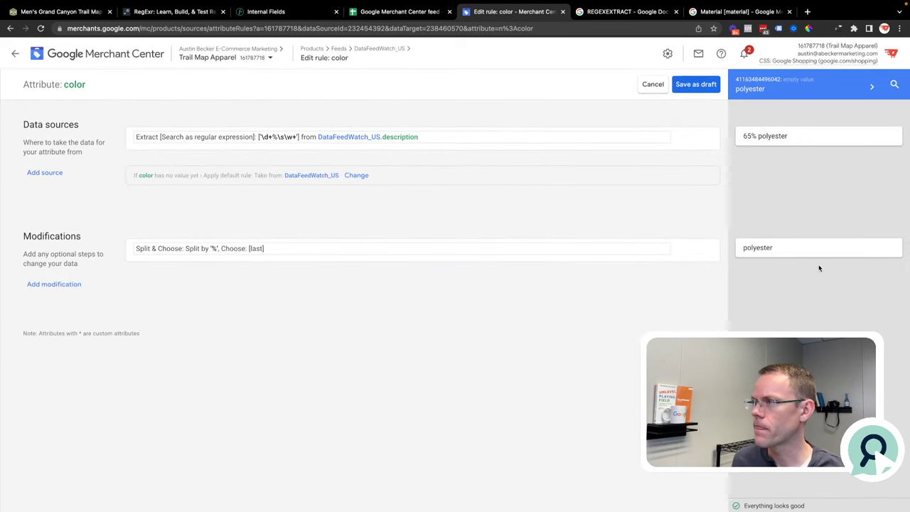
- Advance the preview to other products to check the color rule's extracted and split values
{"action": "left_click", "coordinate": [870, 86]}
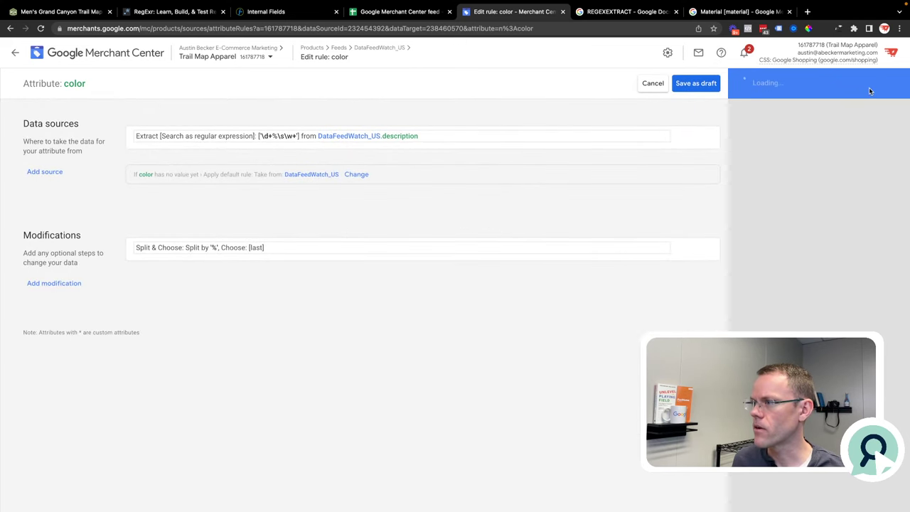
{"action": "left_click", "coordinate": [871, 86]}
{"action": "left_click", "coordinate": [871, 86]}
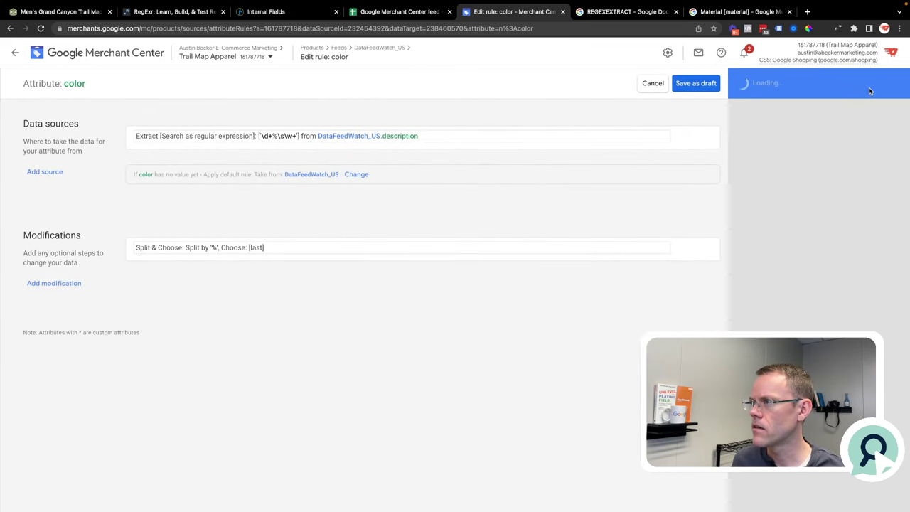
{"action": "left_click", "coordinate": [871, 86]}
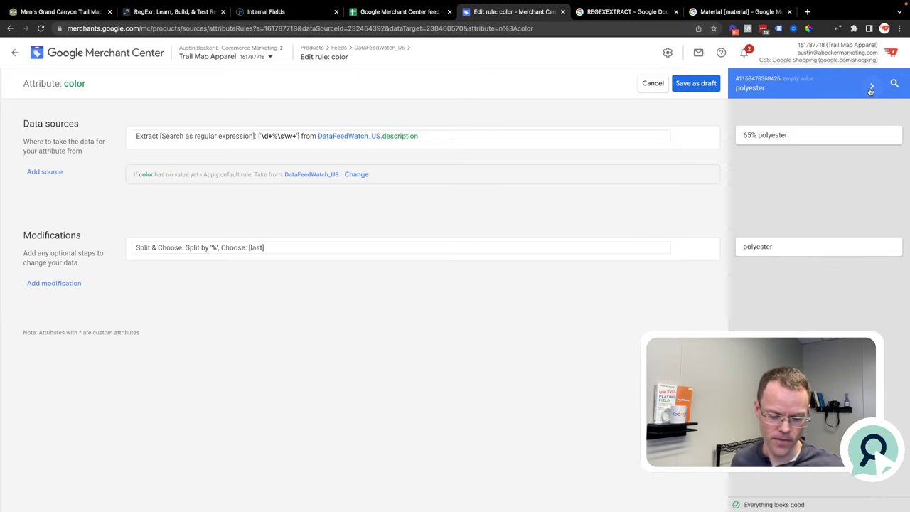